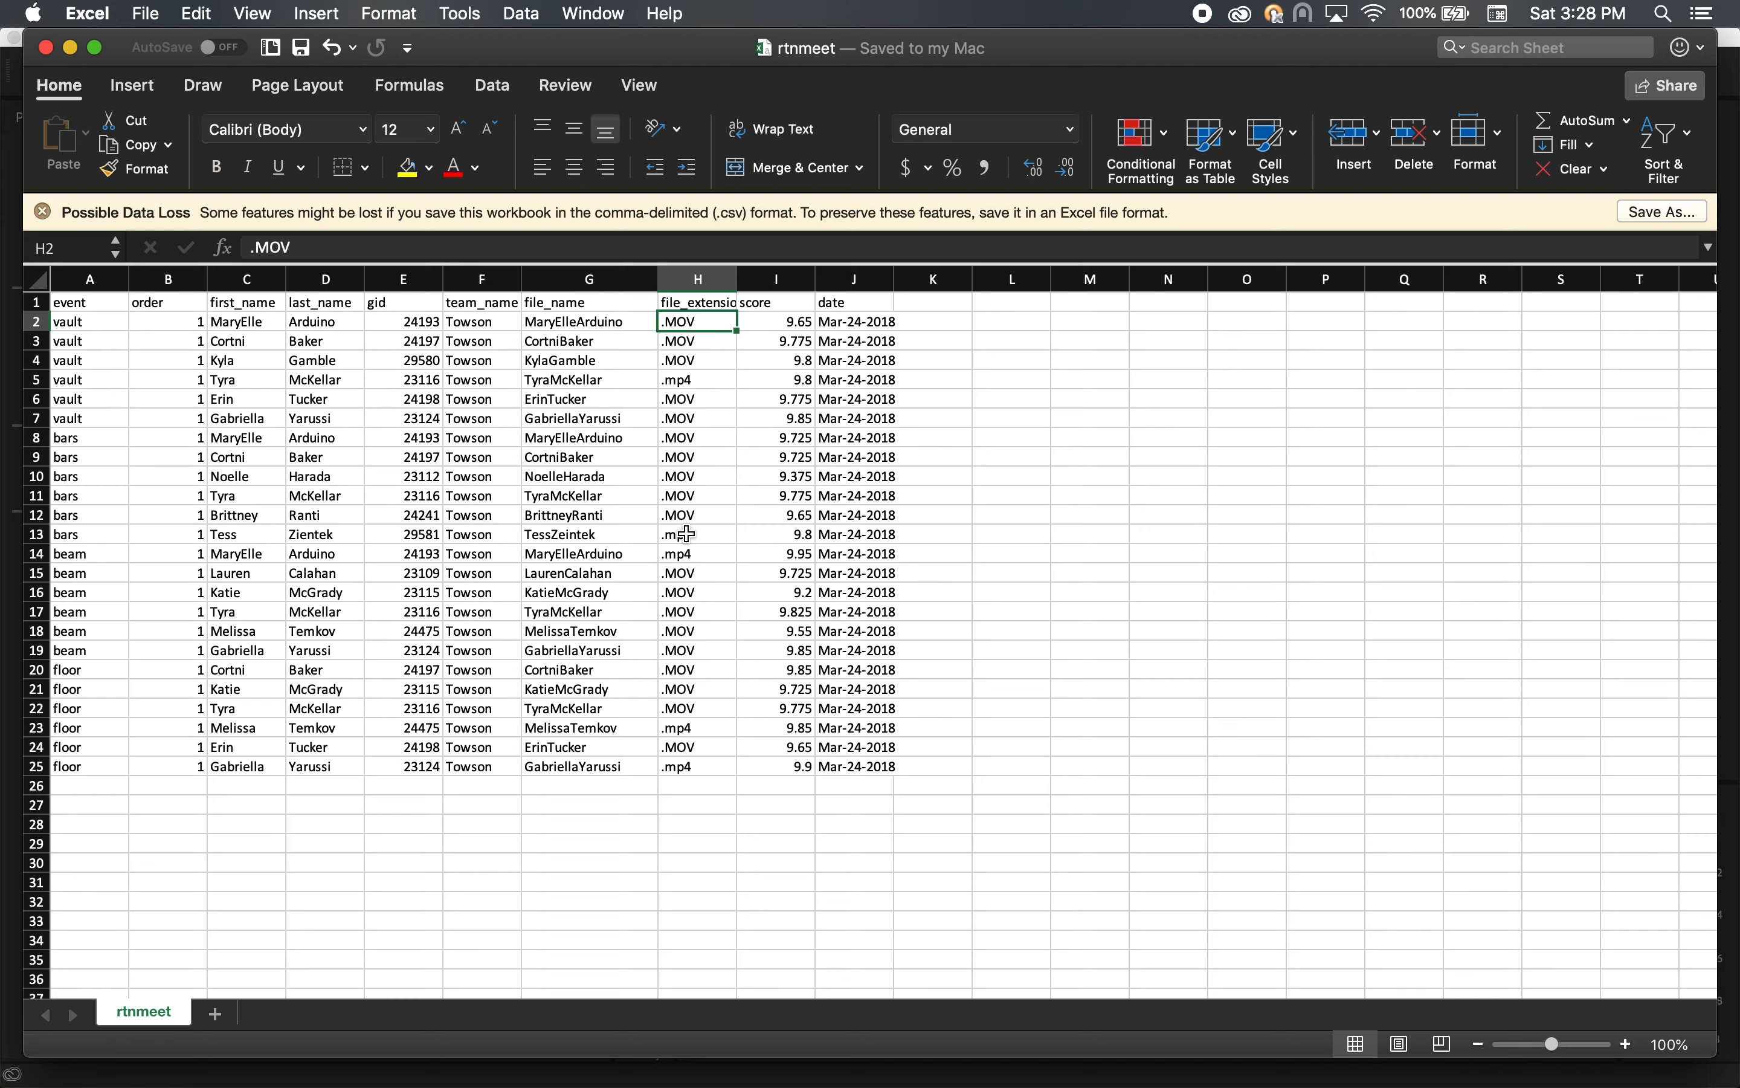
# Examine the video file extensions and the competitor order values in the rtnmeet sheet
pyautogui.click(688, 538)
pyautogui.click(689, 553)
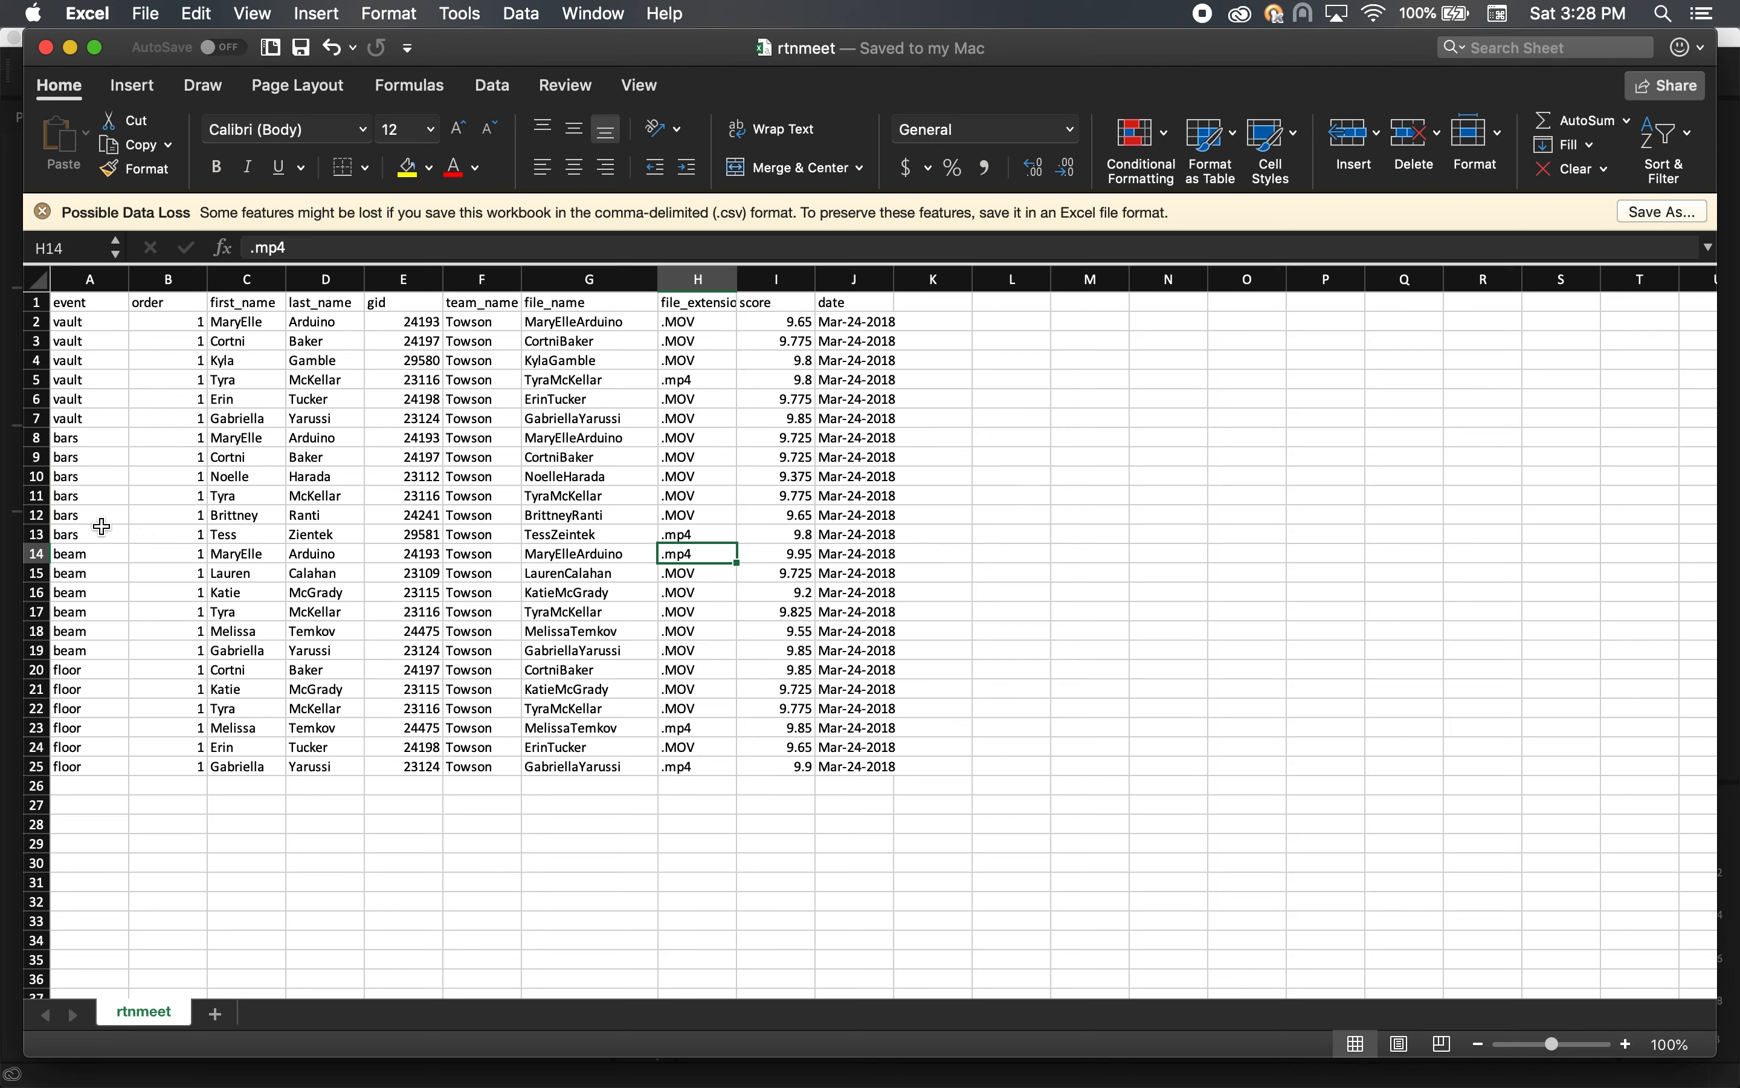
pyautogui.click(164, 329)
pyautogui.press('Down')
pyautogui.press('Down')
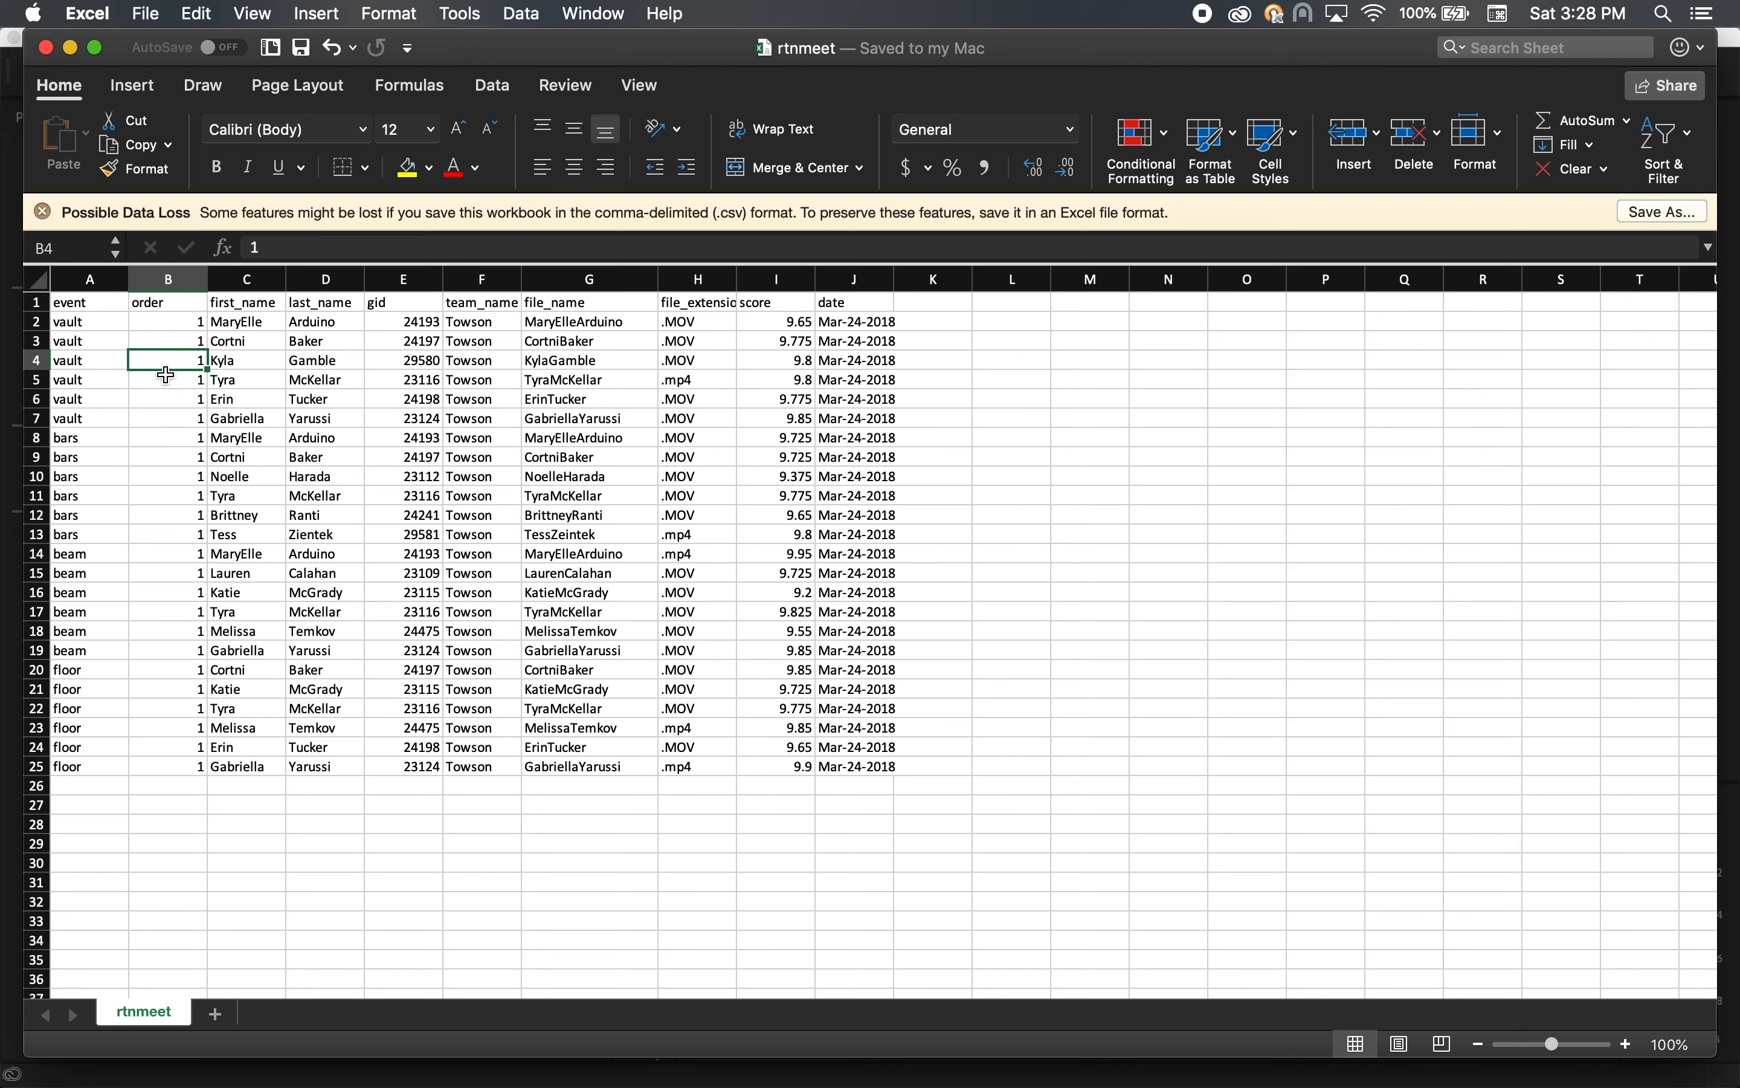
pyautogui.click(171, 401)
pyautogui.click(171, 375)
pyautogui.click(173, 359)
pyautogui.click(170, 331)
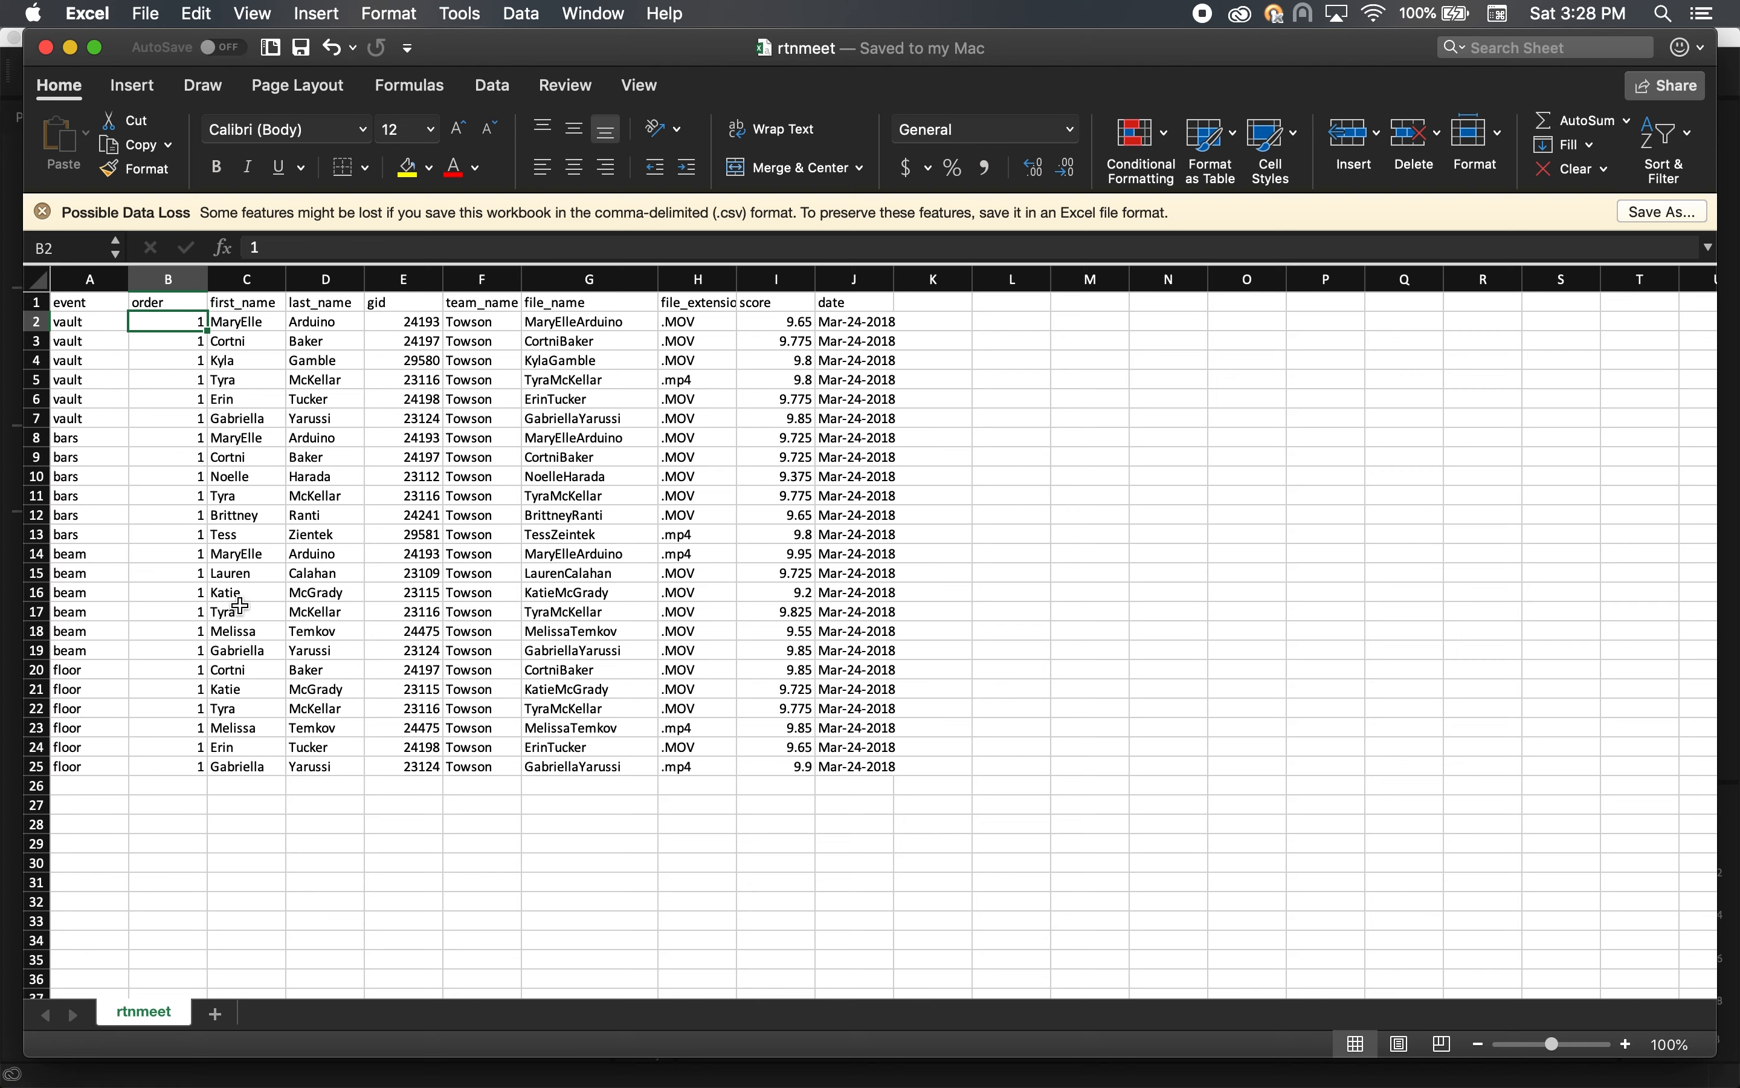
# Switch to Premiere Pro and verify the meet CSV using the March 24, 2018 folder
pyautogui.click(70, 47)
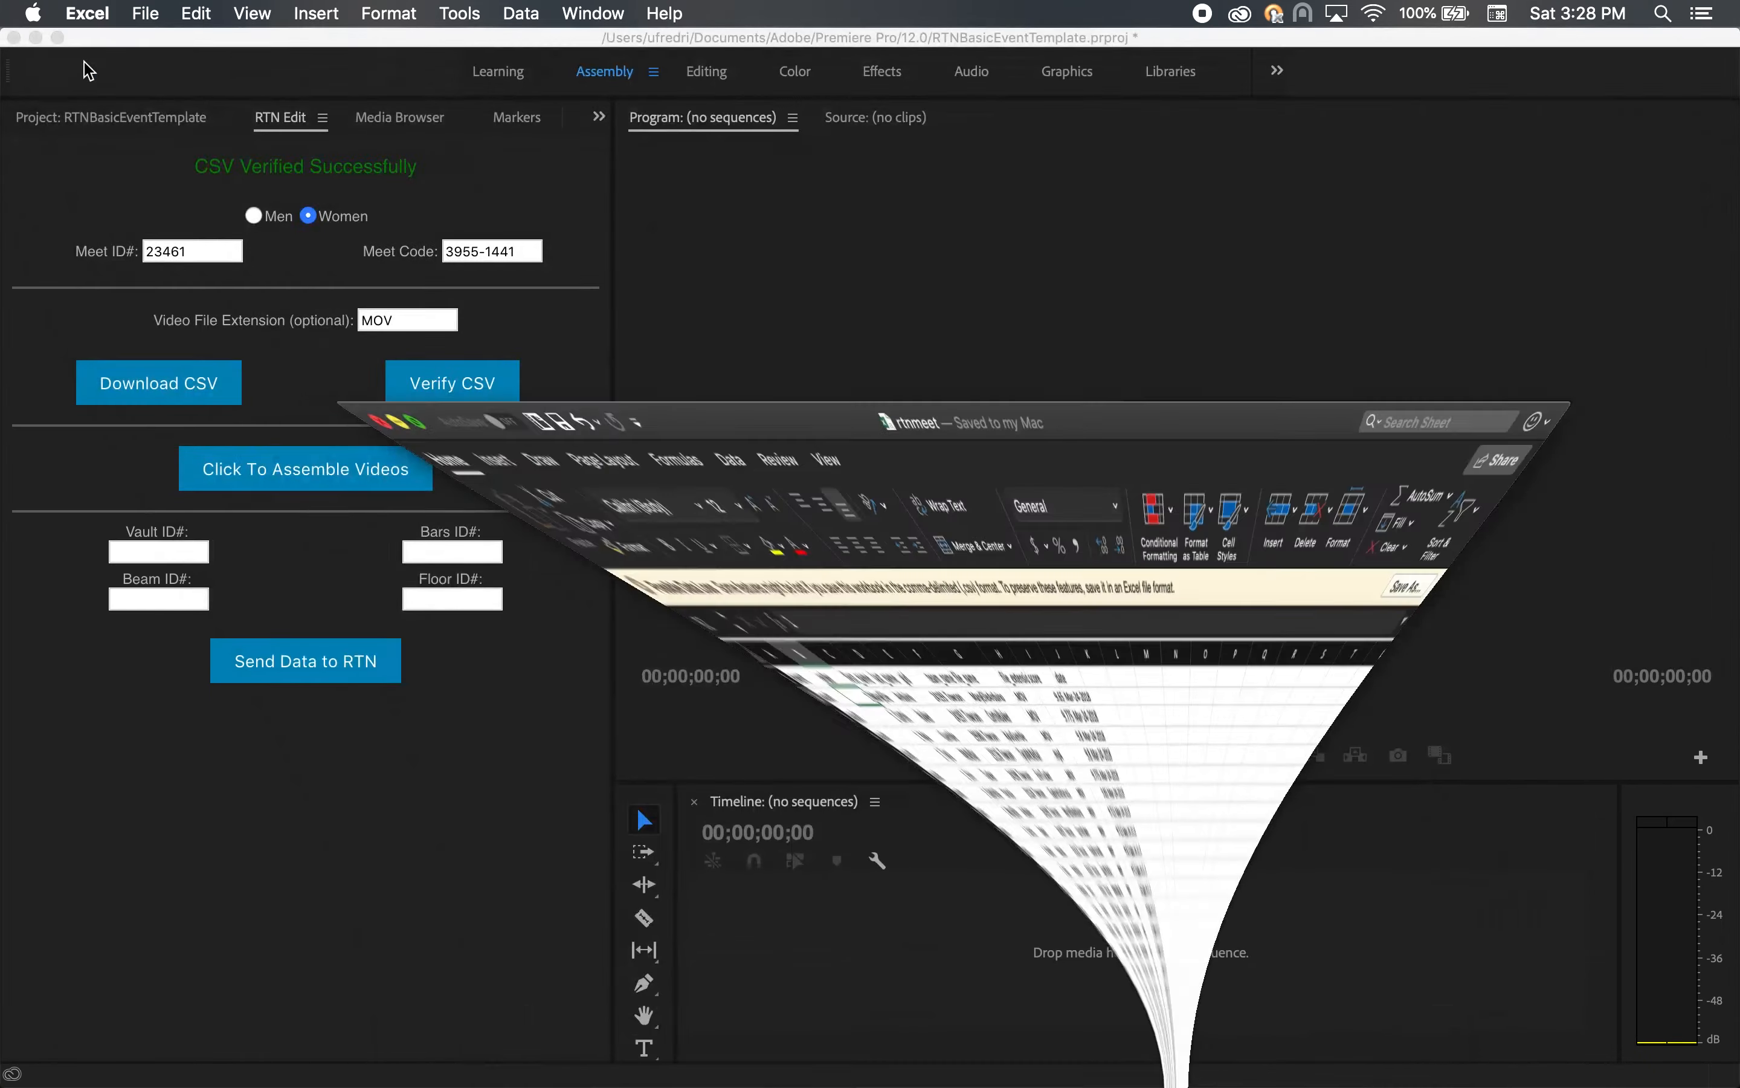
pyautogui.click(482, 392)
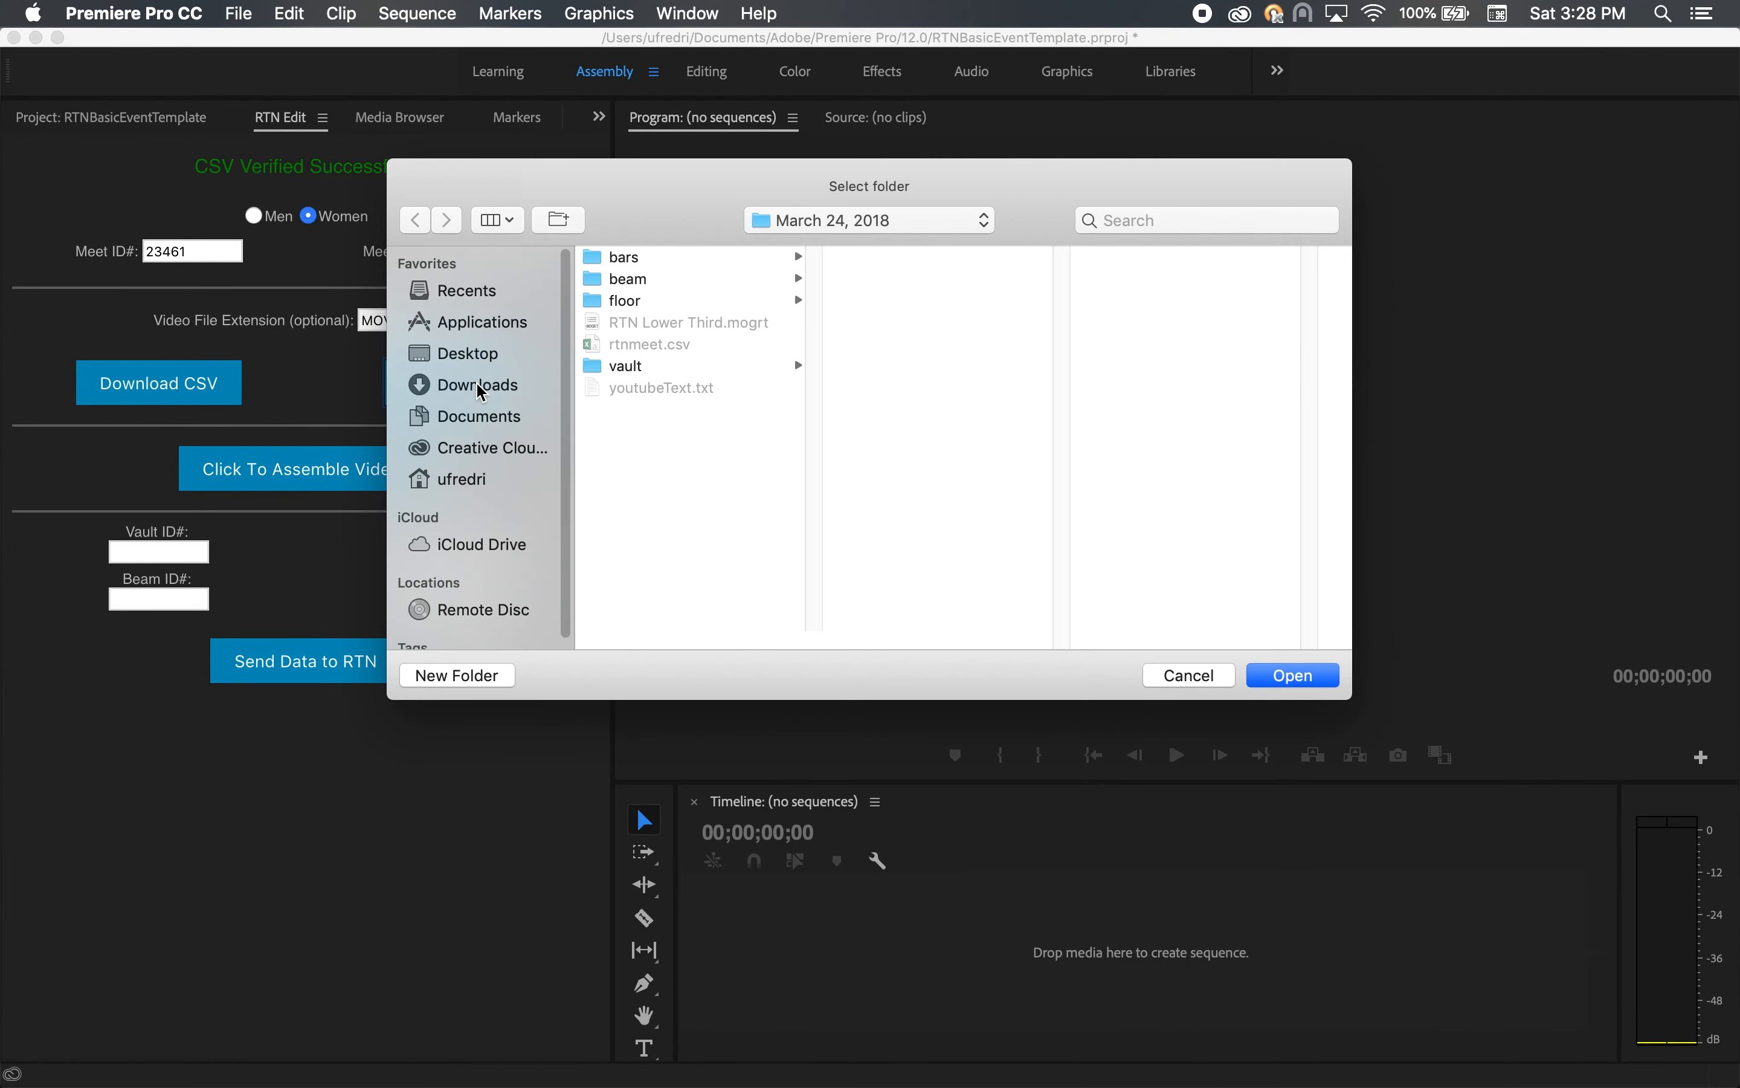
pyautogui.click(1295, 676)
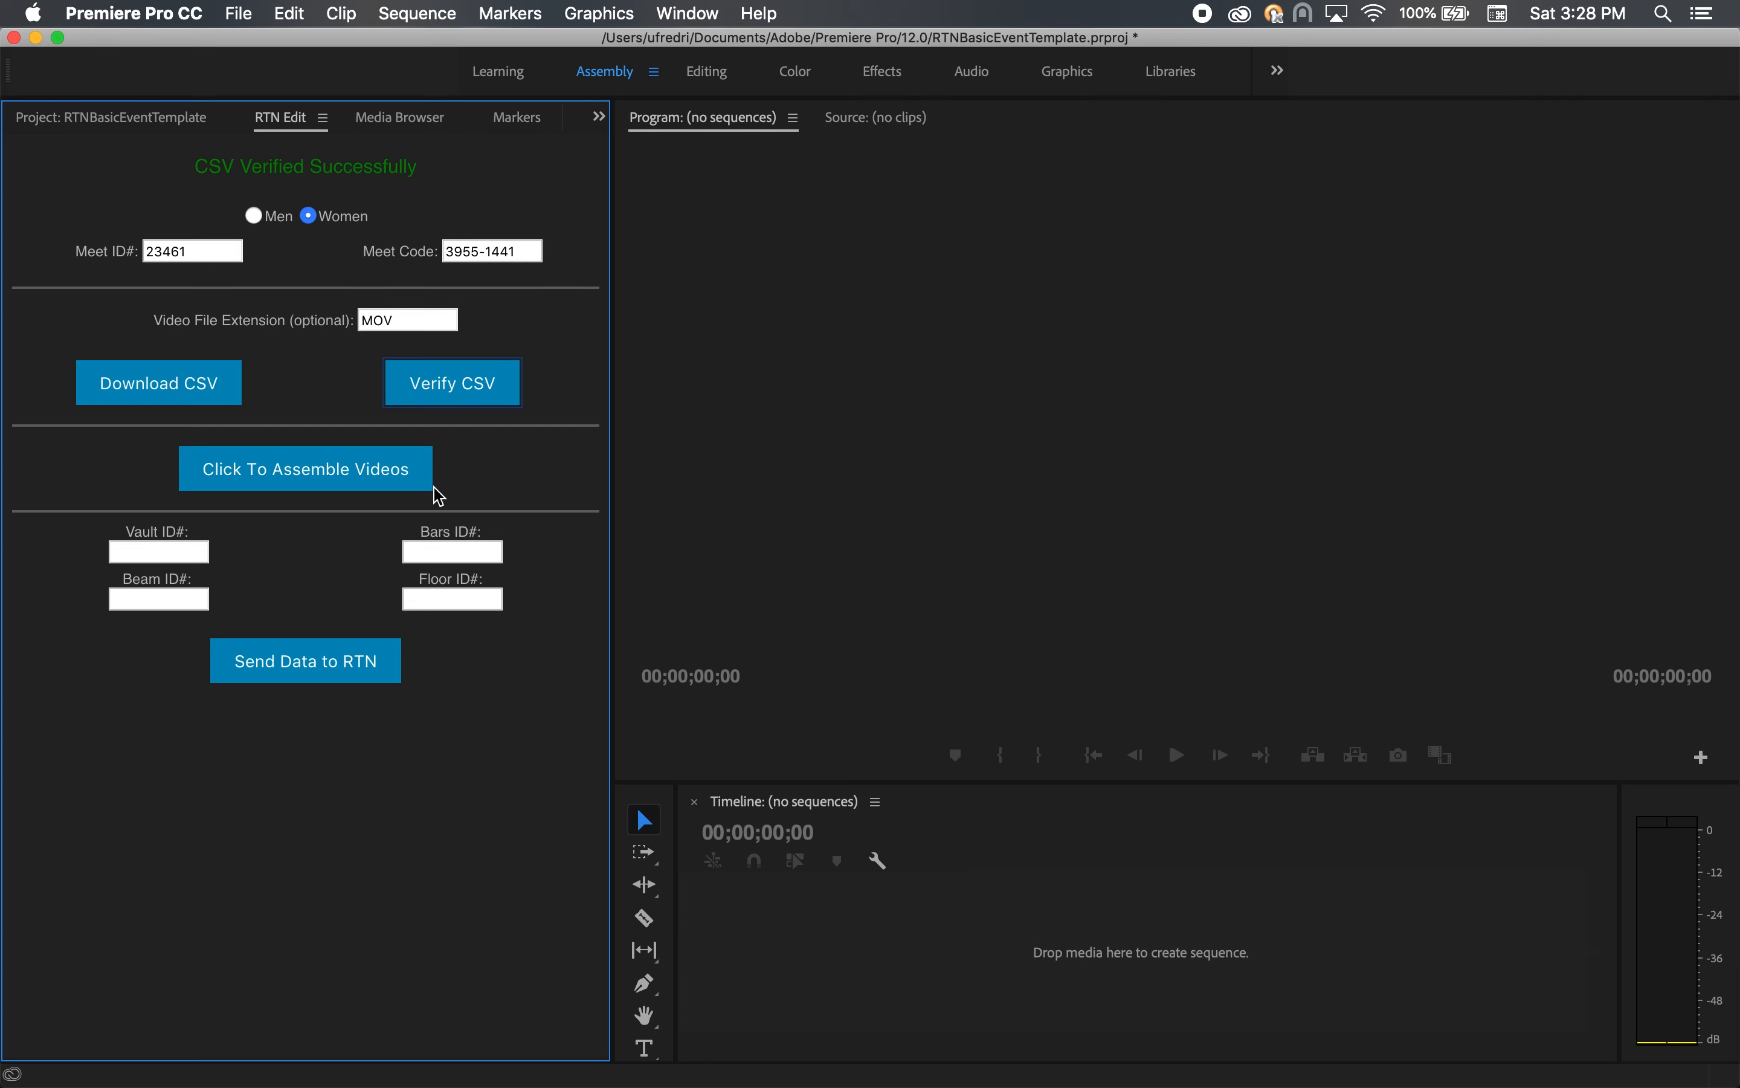
# Assemble the videos from the March 24, 2018 folder with the RTN Lower Third.mogrt template and the Towson Home Meets sequence preset
pyautogui.click(257, 477)
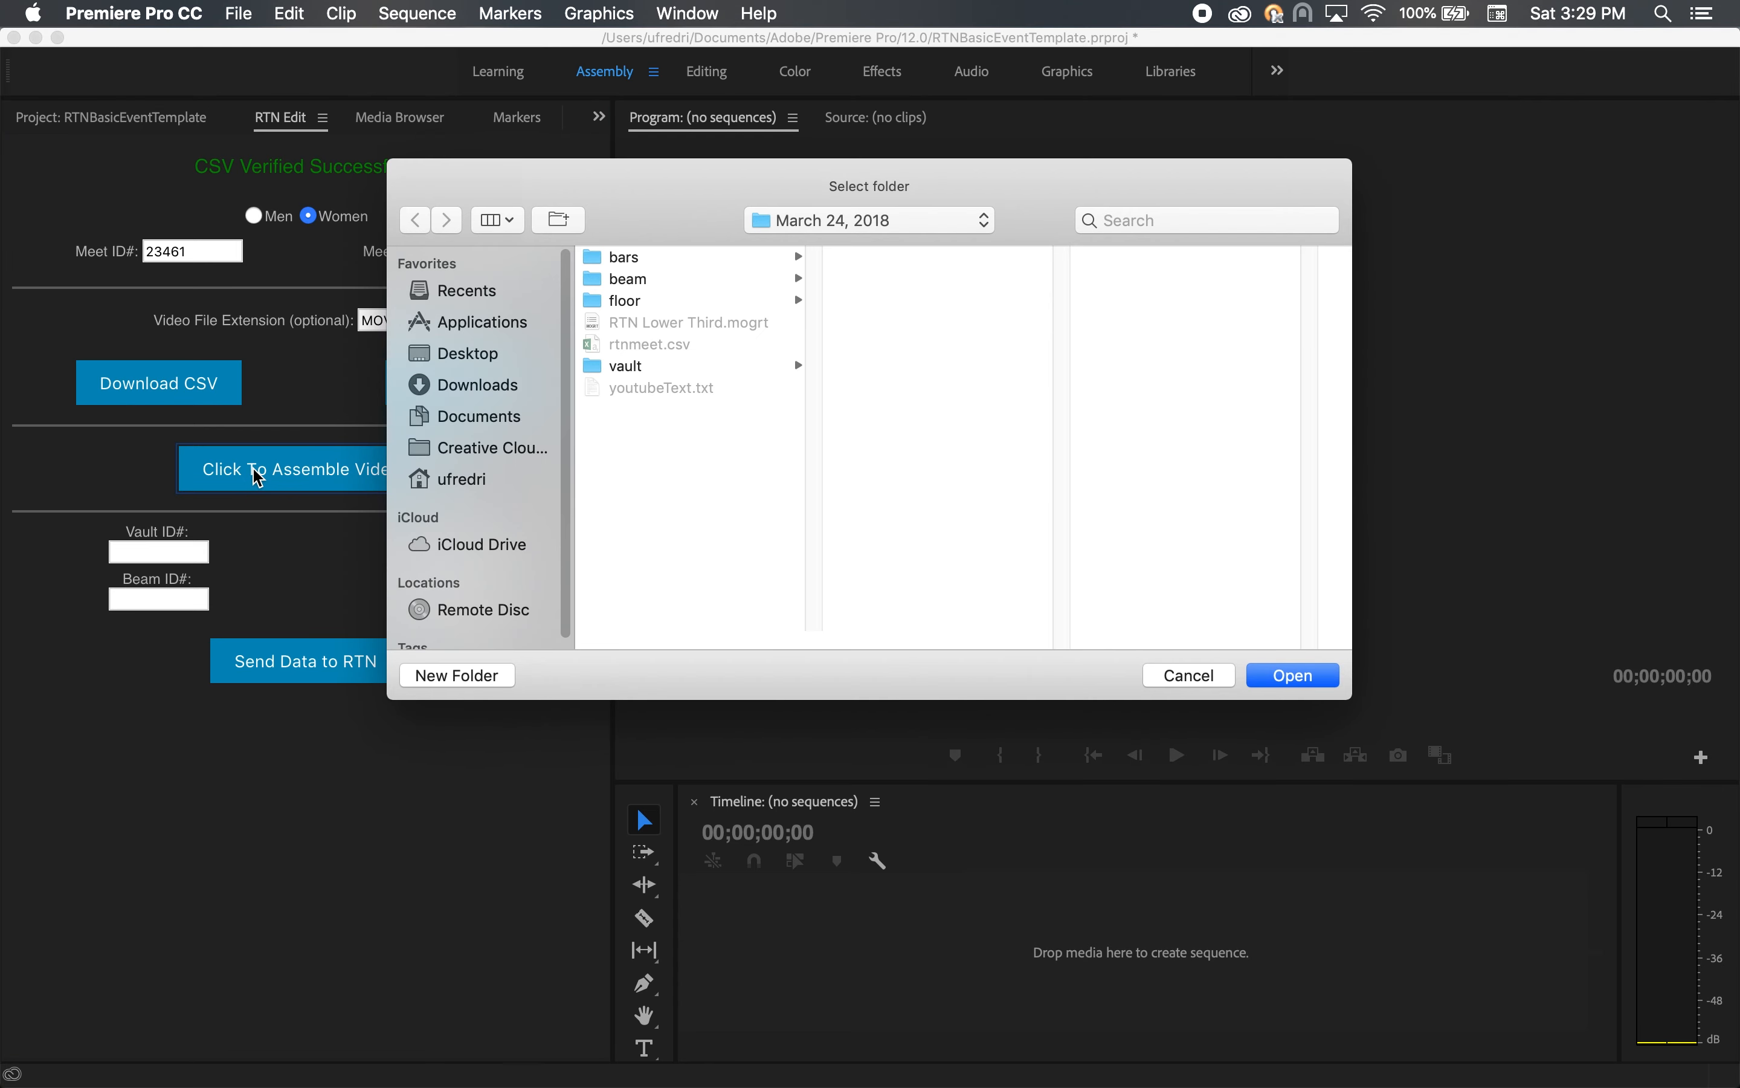
pyautogui.click(1318, 673)
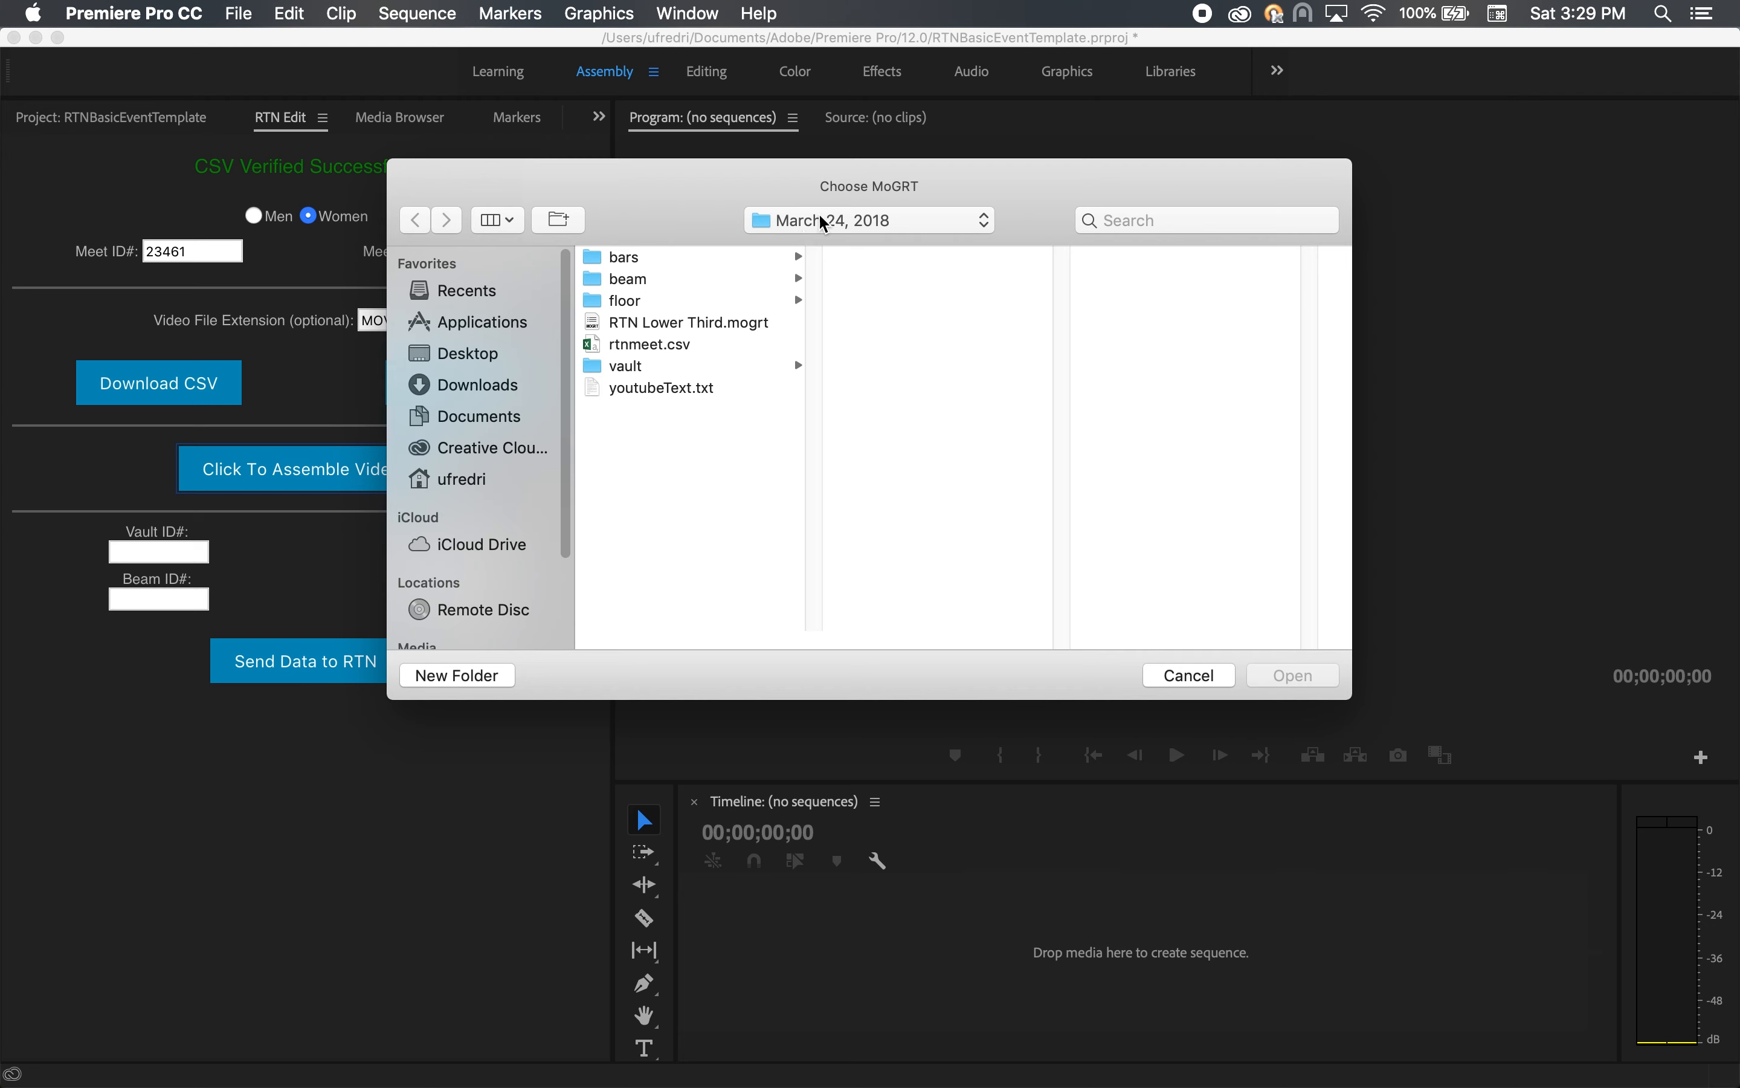
pyautogui.click(723, 323)
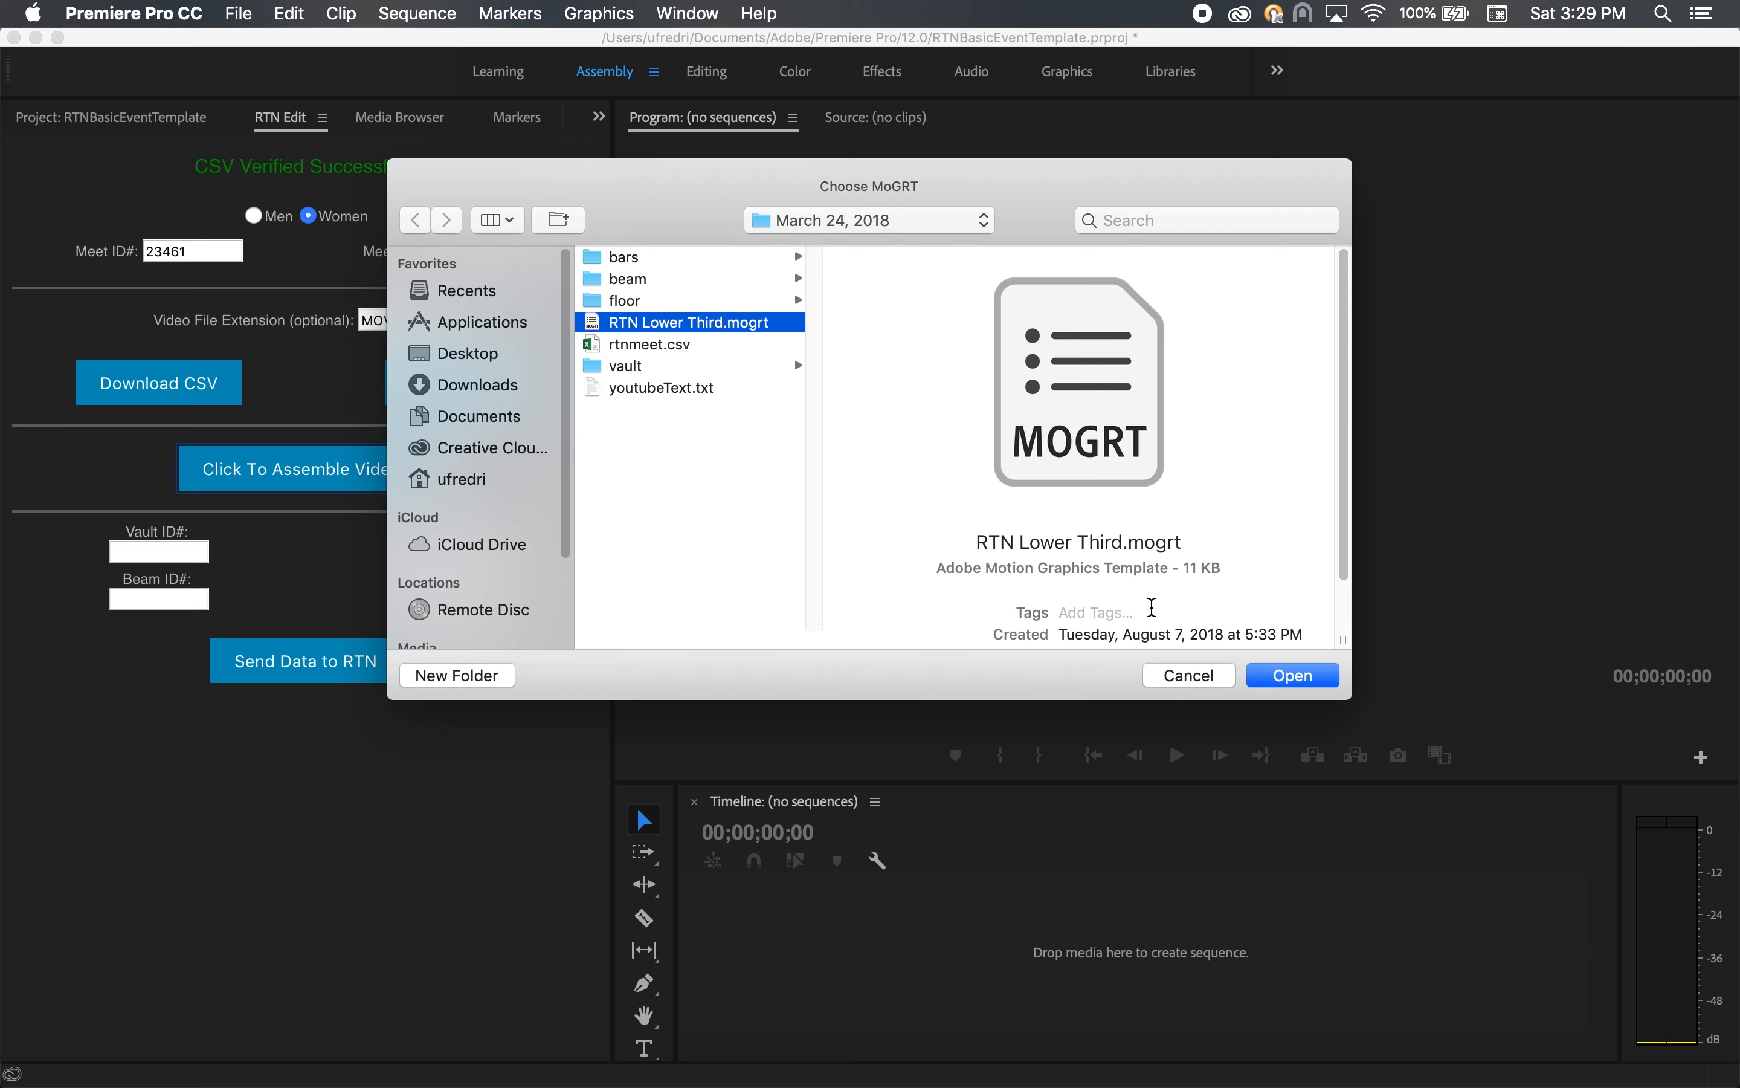
pyautogui.click(1298, 676)
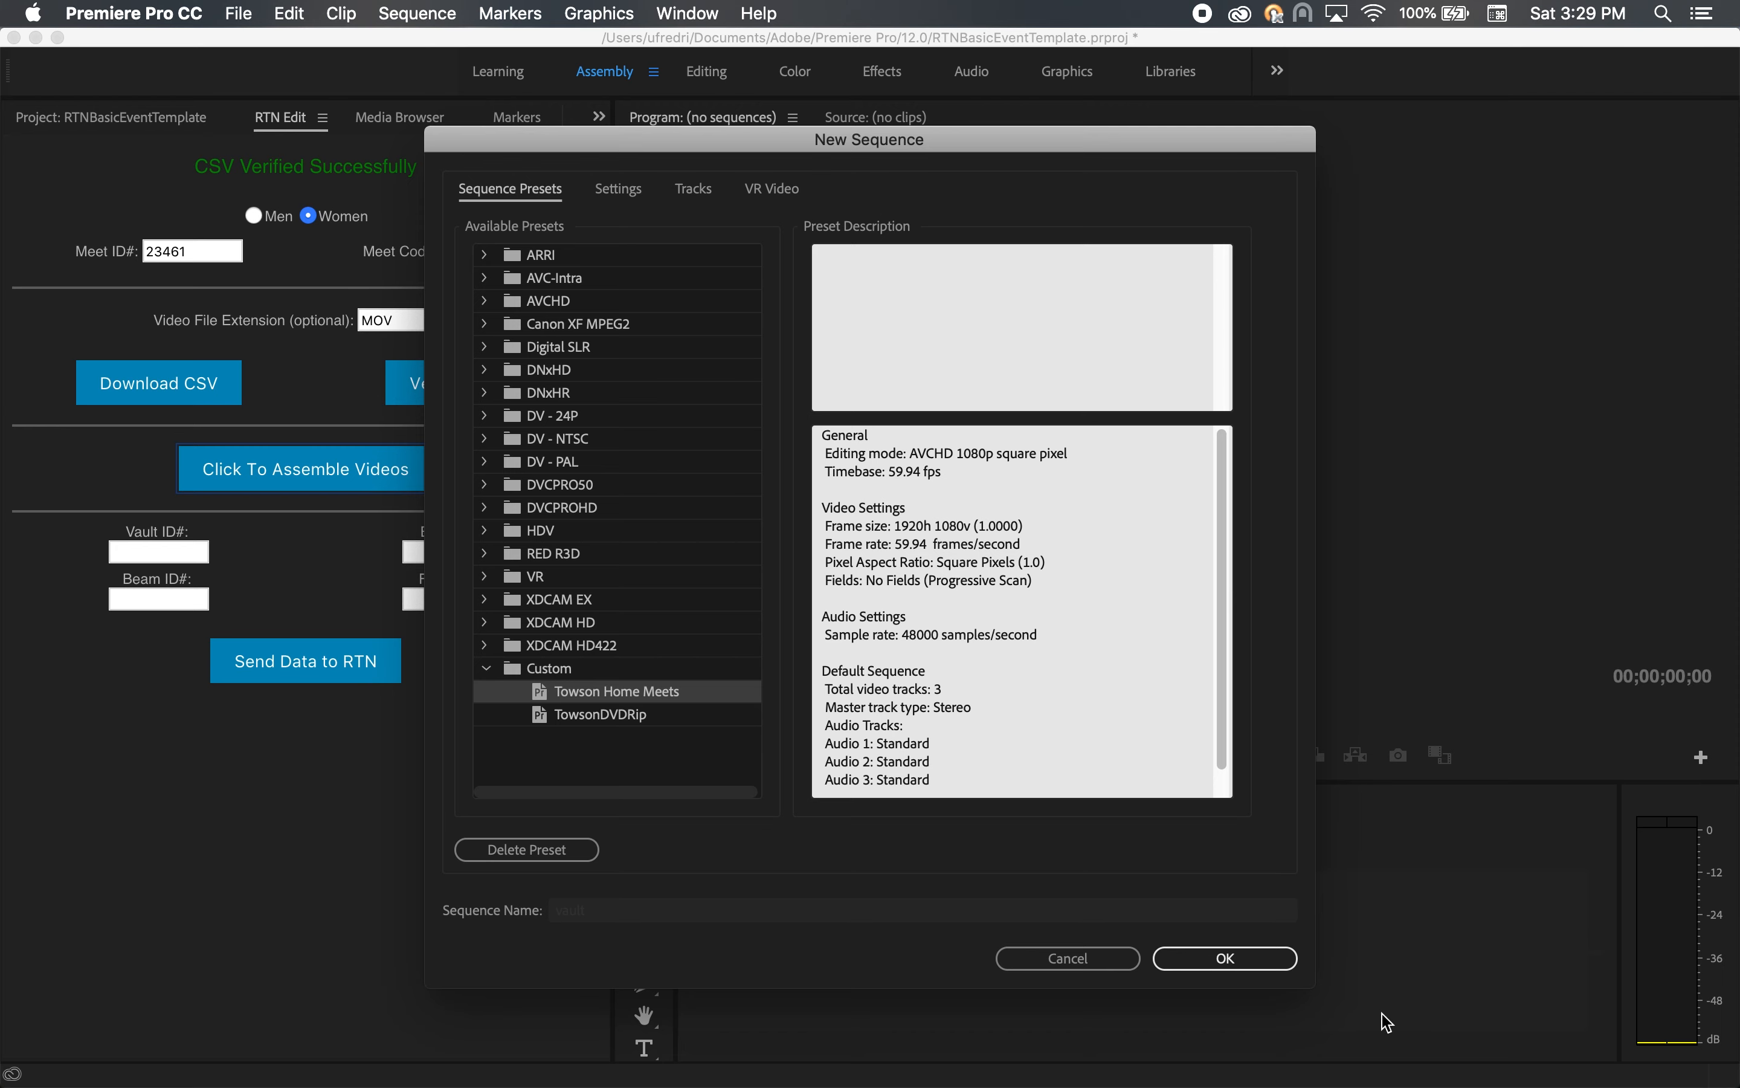
pyautogui.click(1226, 959)
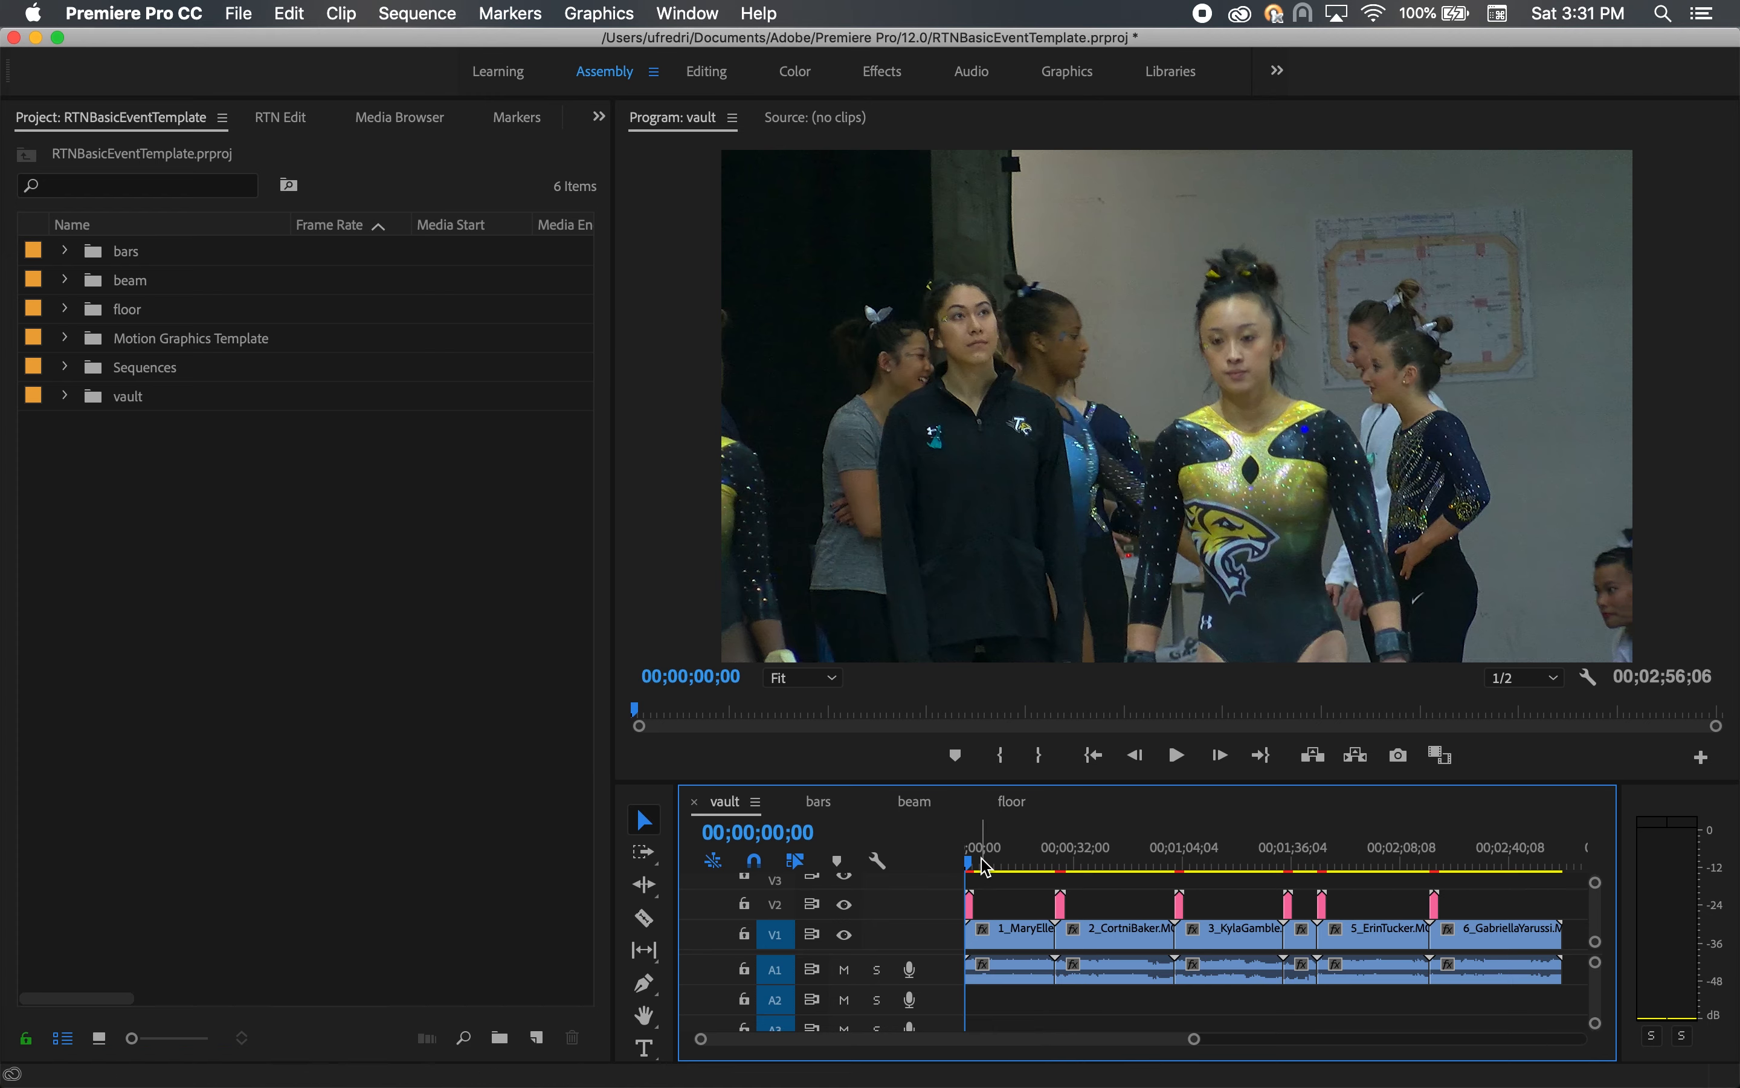
# Set the undersized fourth clip in the vault sequence to the frame size
pyautogui.moveTo(984, 860); pyautogui.dragTo(1293, 872)
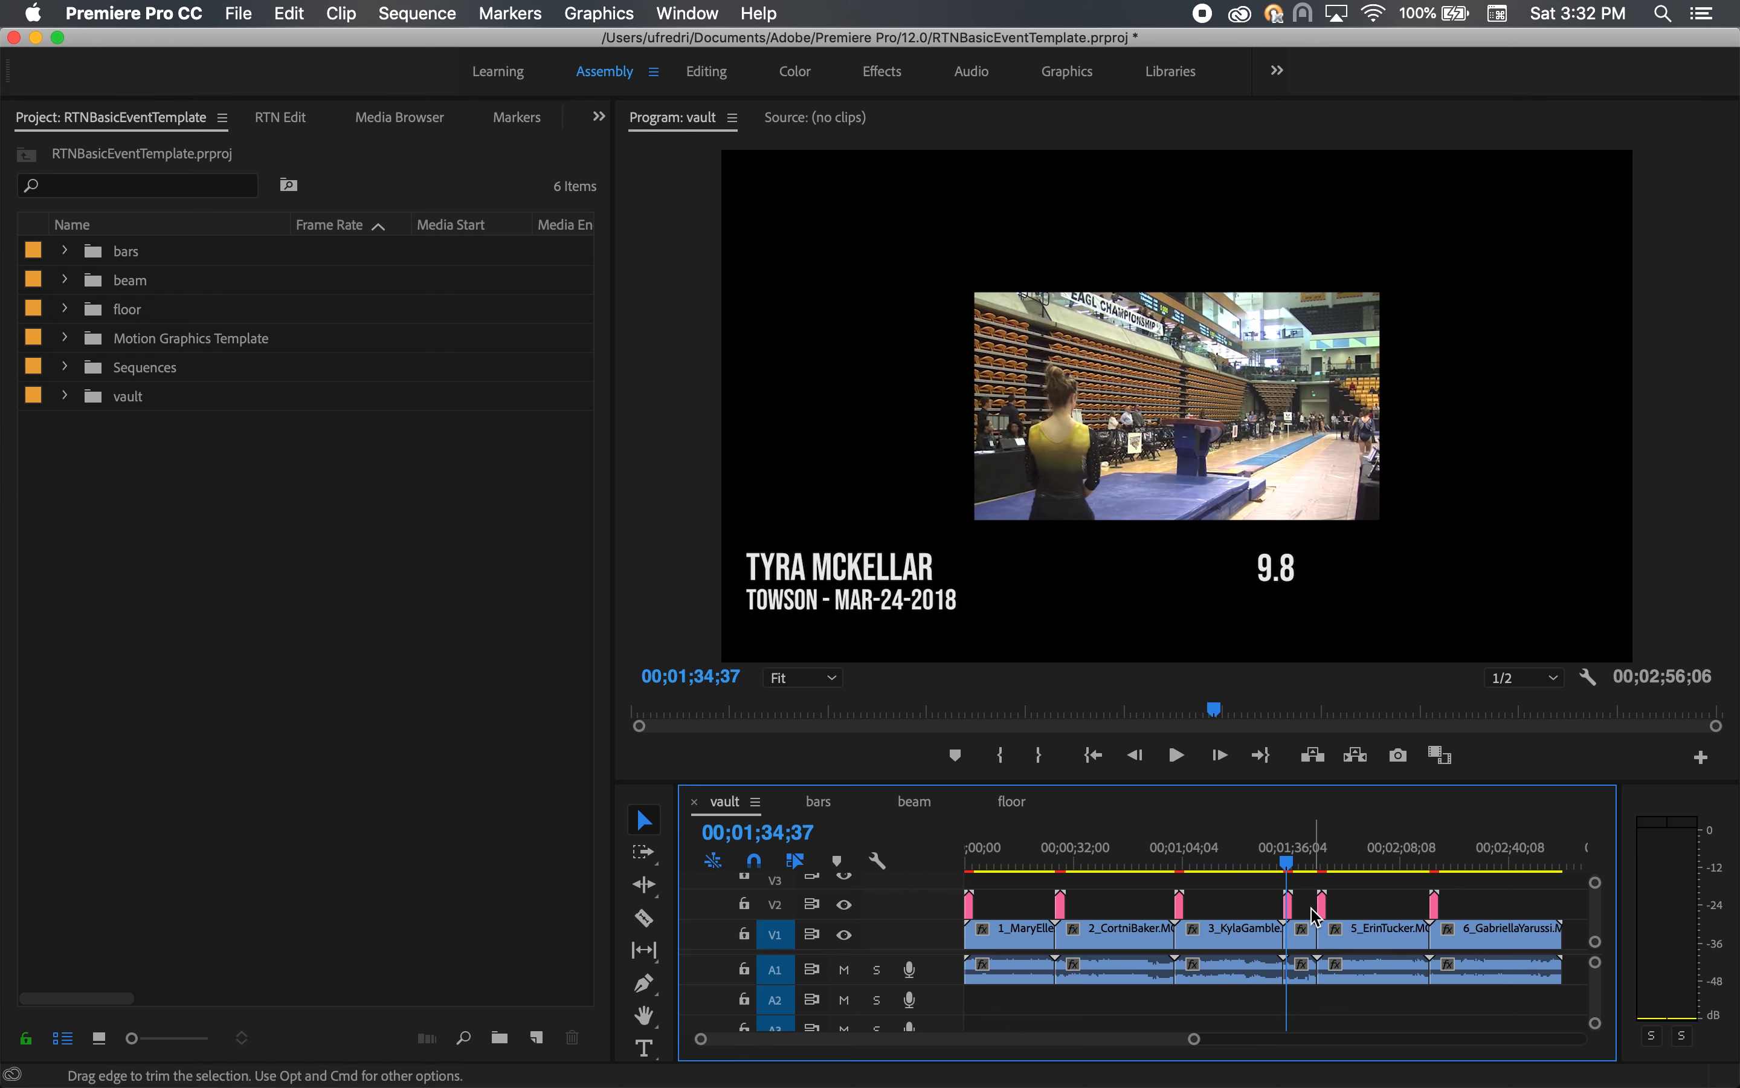
pyautogui.click(1309, 936)
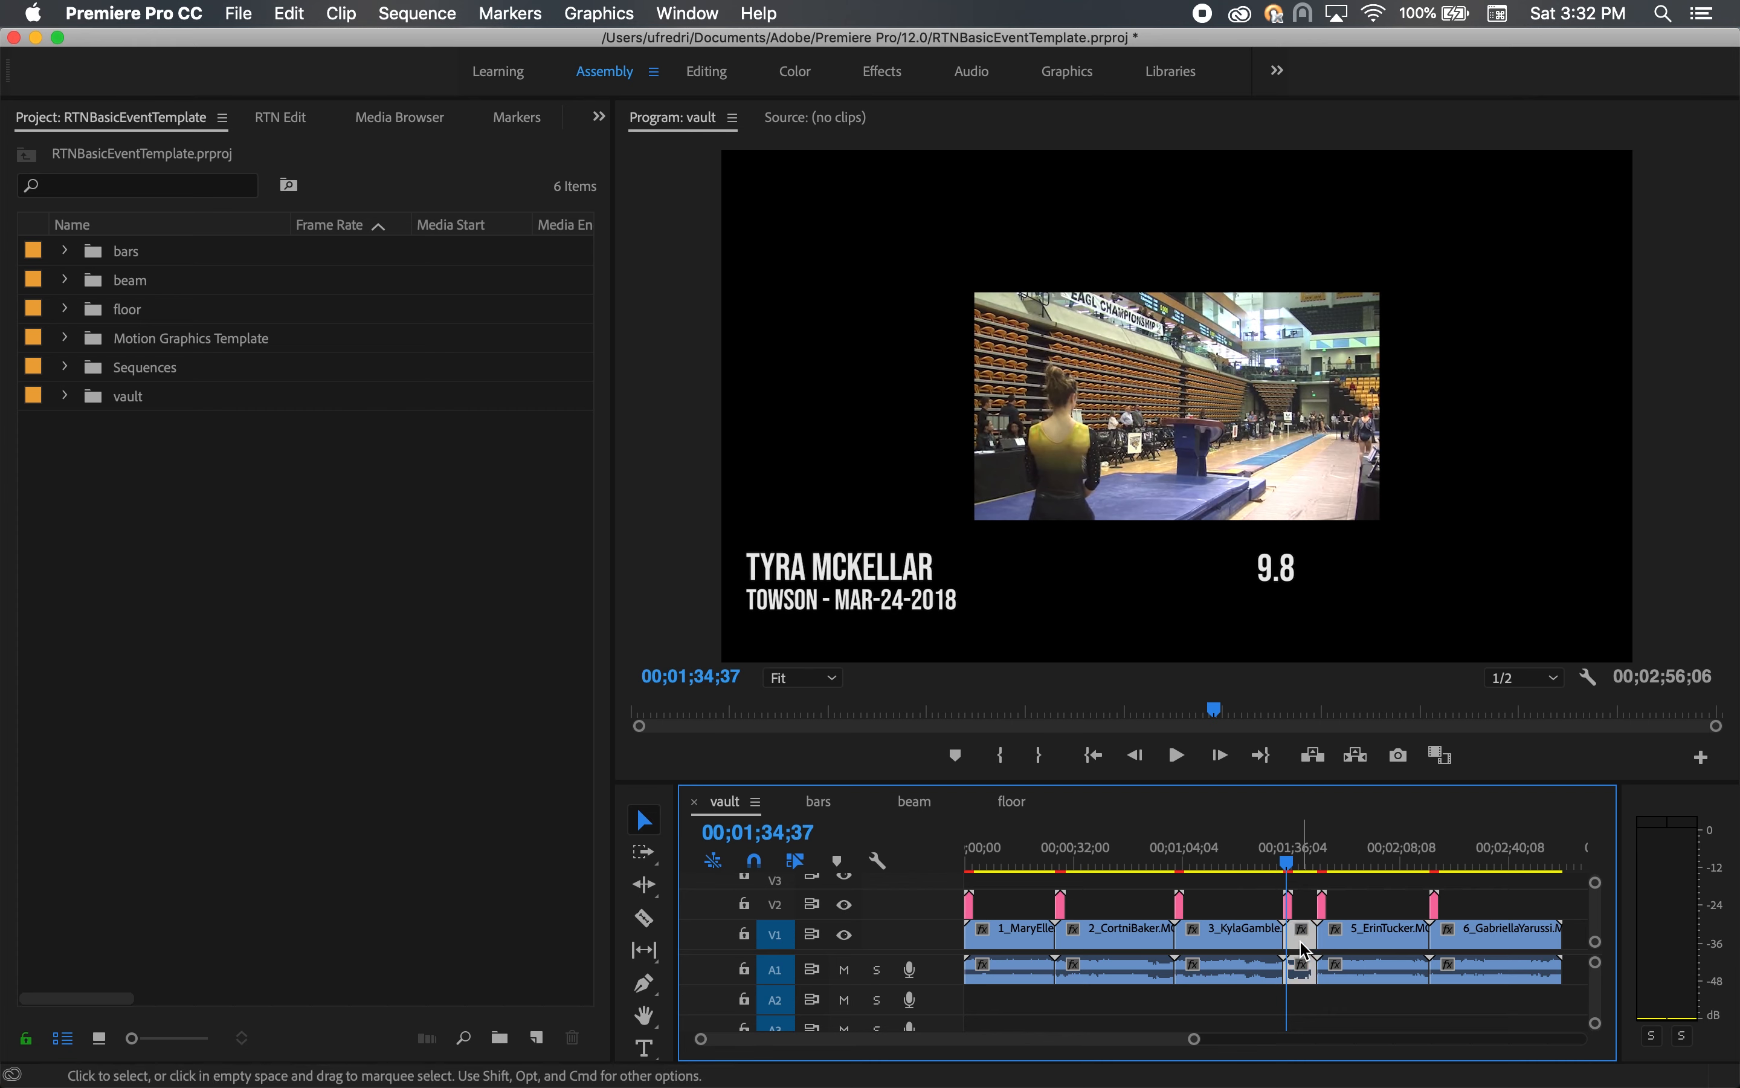
pyautogui.rightClick(1303, 940)
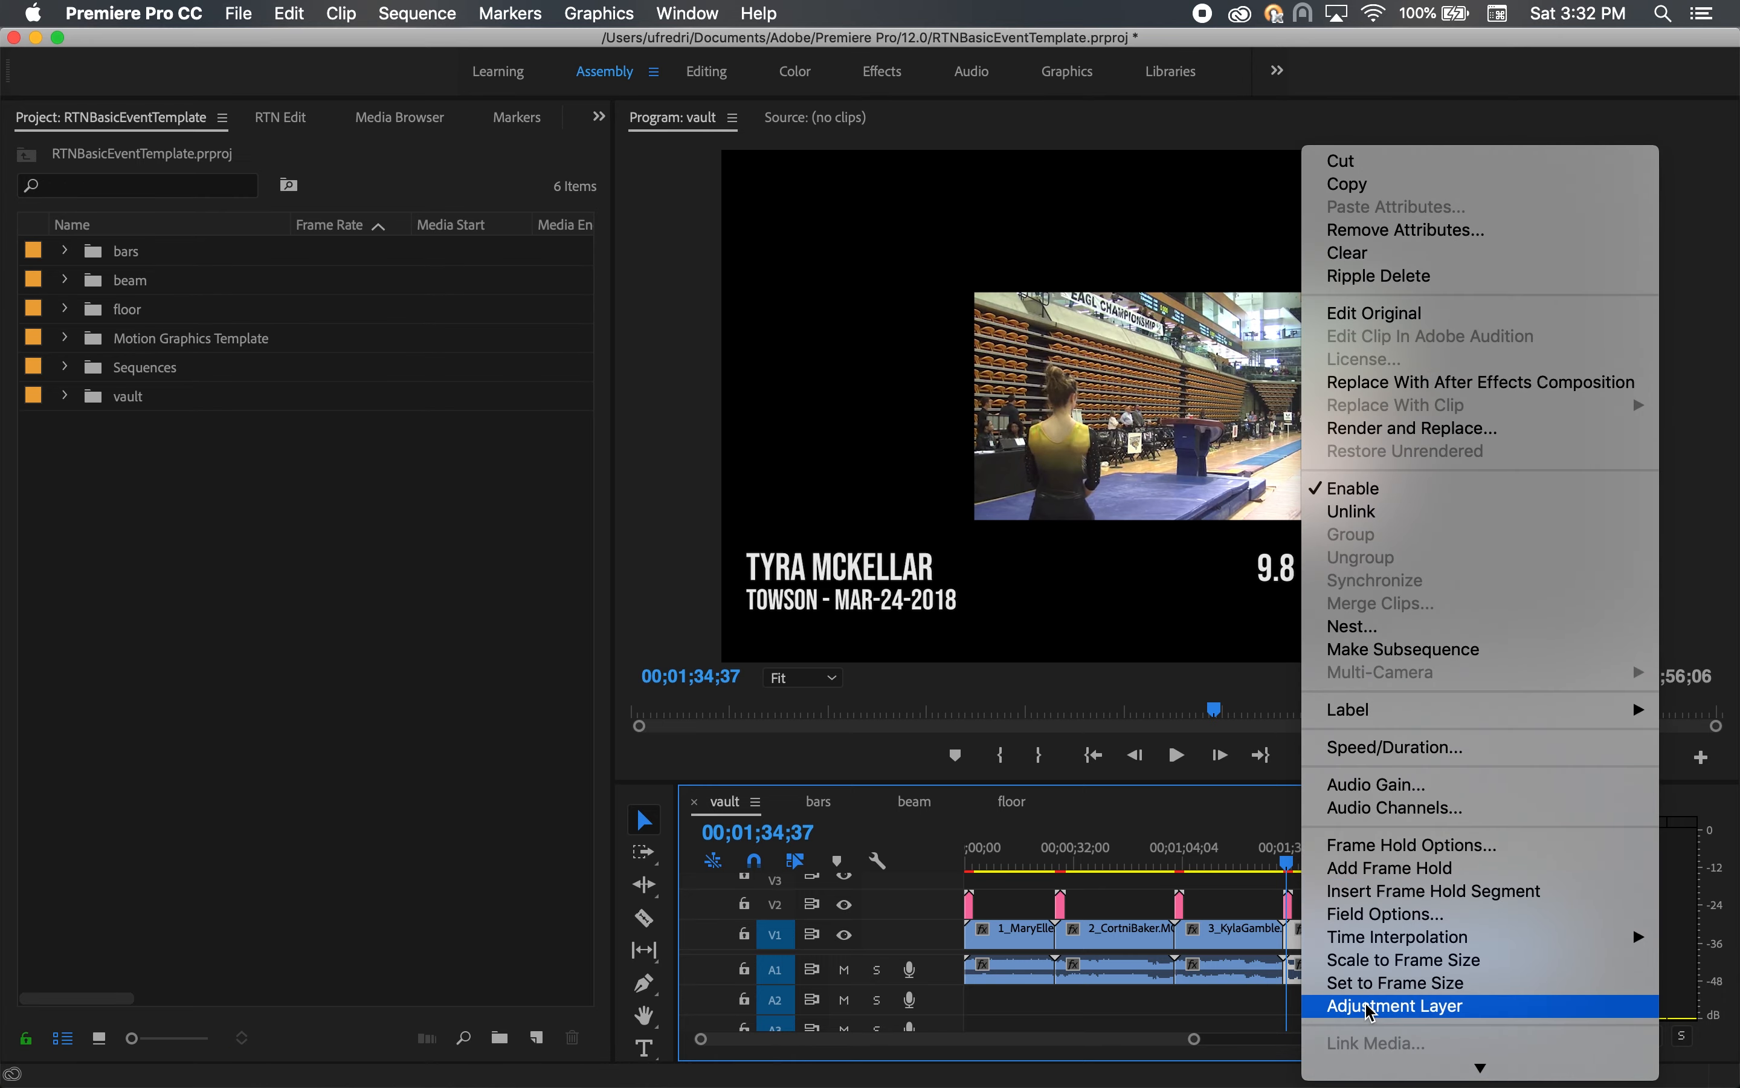
pyautogui.click(1378, 983)
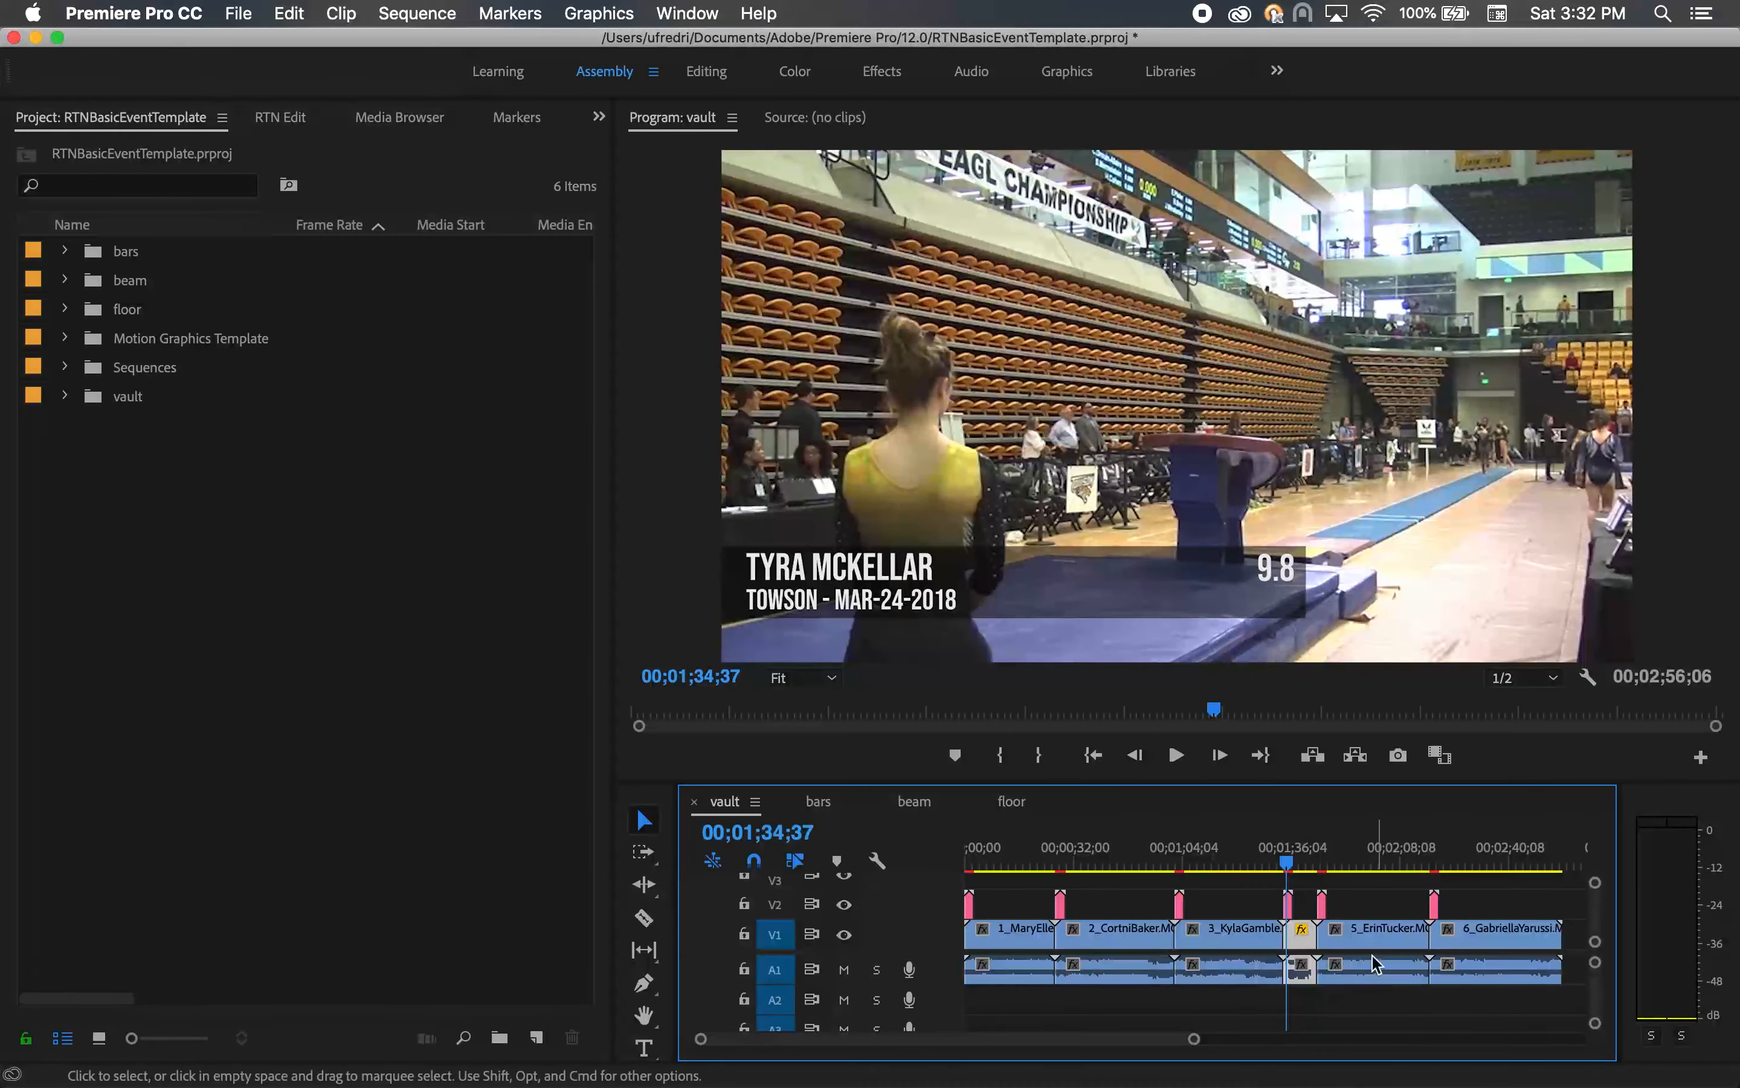
# Trim about 7 seconds off the start of the third vault clip and shift the following clips back to close the gap
pyautogui.click(1286, 867)
pyautogui.moveTo(1286, 867); pyautogui.dragTo(1201, 867)
pyautogui.moveTo(1177, 932); pyautogui.dragTo(1589, 1015)
pyautogui.moveTo(1214, 948); pyautogui.dragTo(1186, 933)
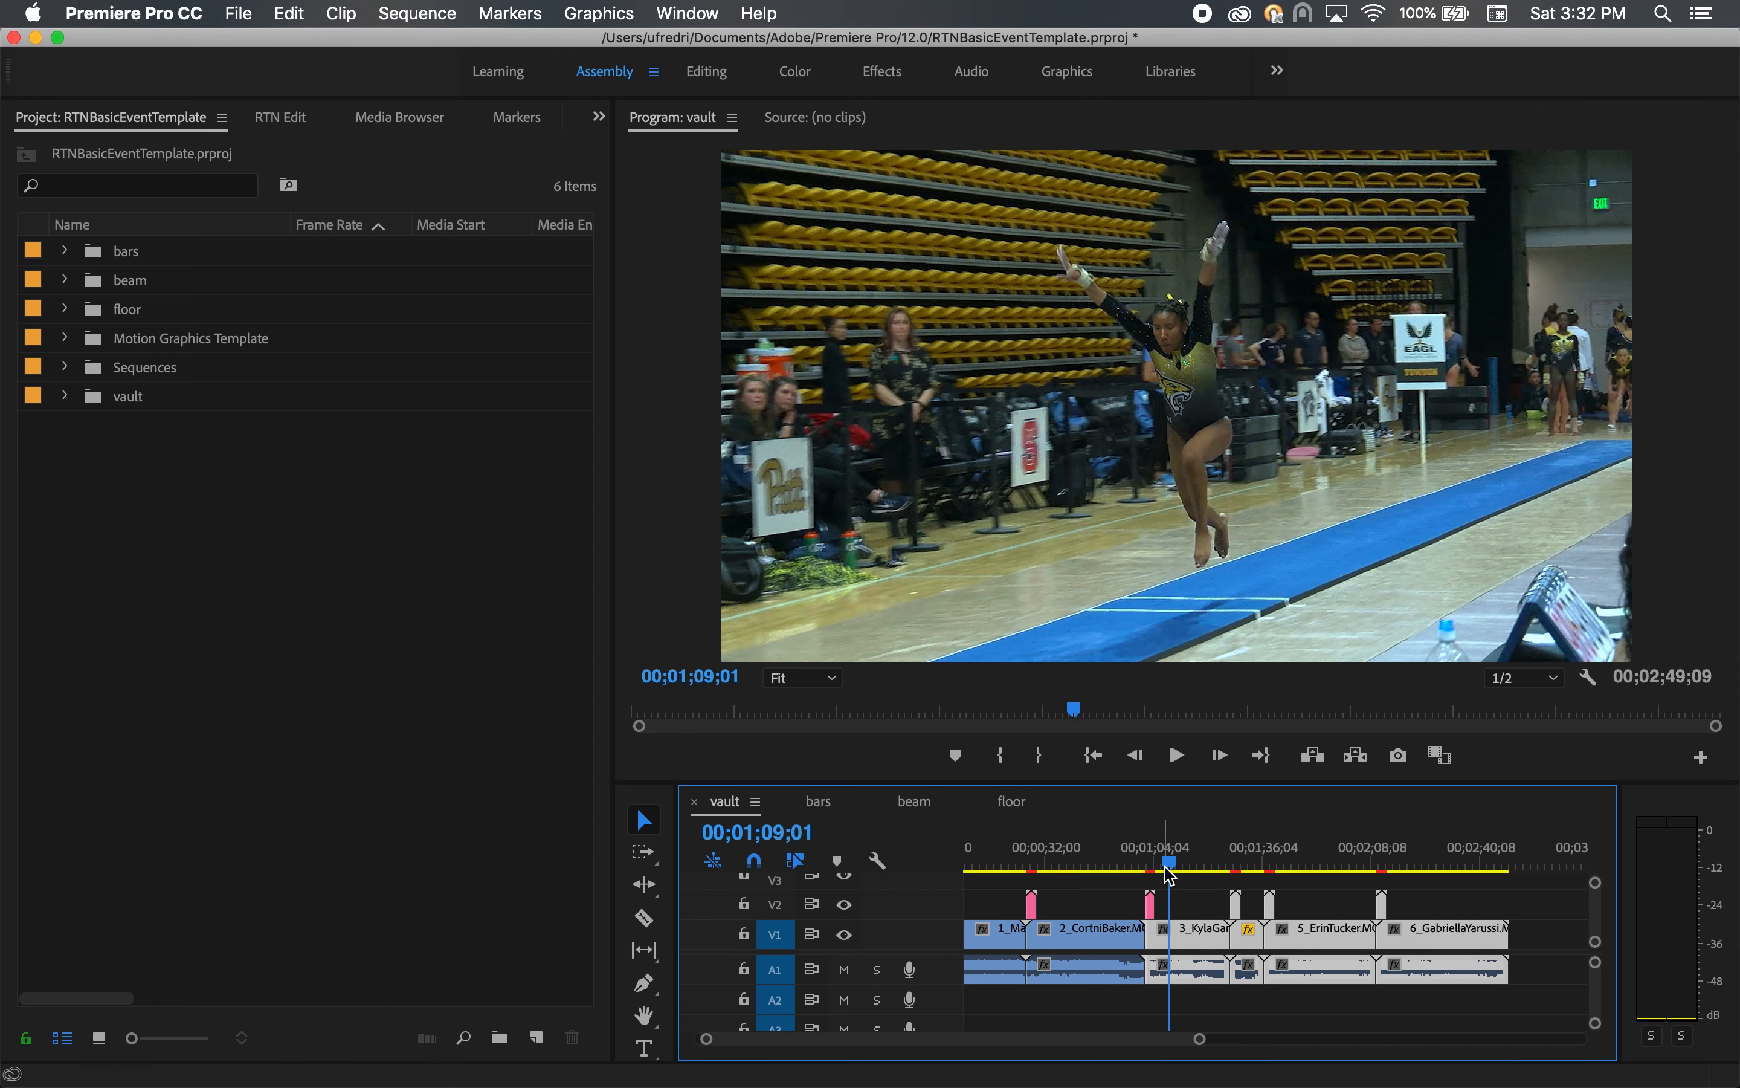
pyautogui.moveTo(1169, 864); pyautogui.dragTo(1081, 870)
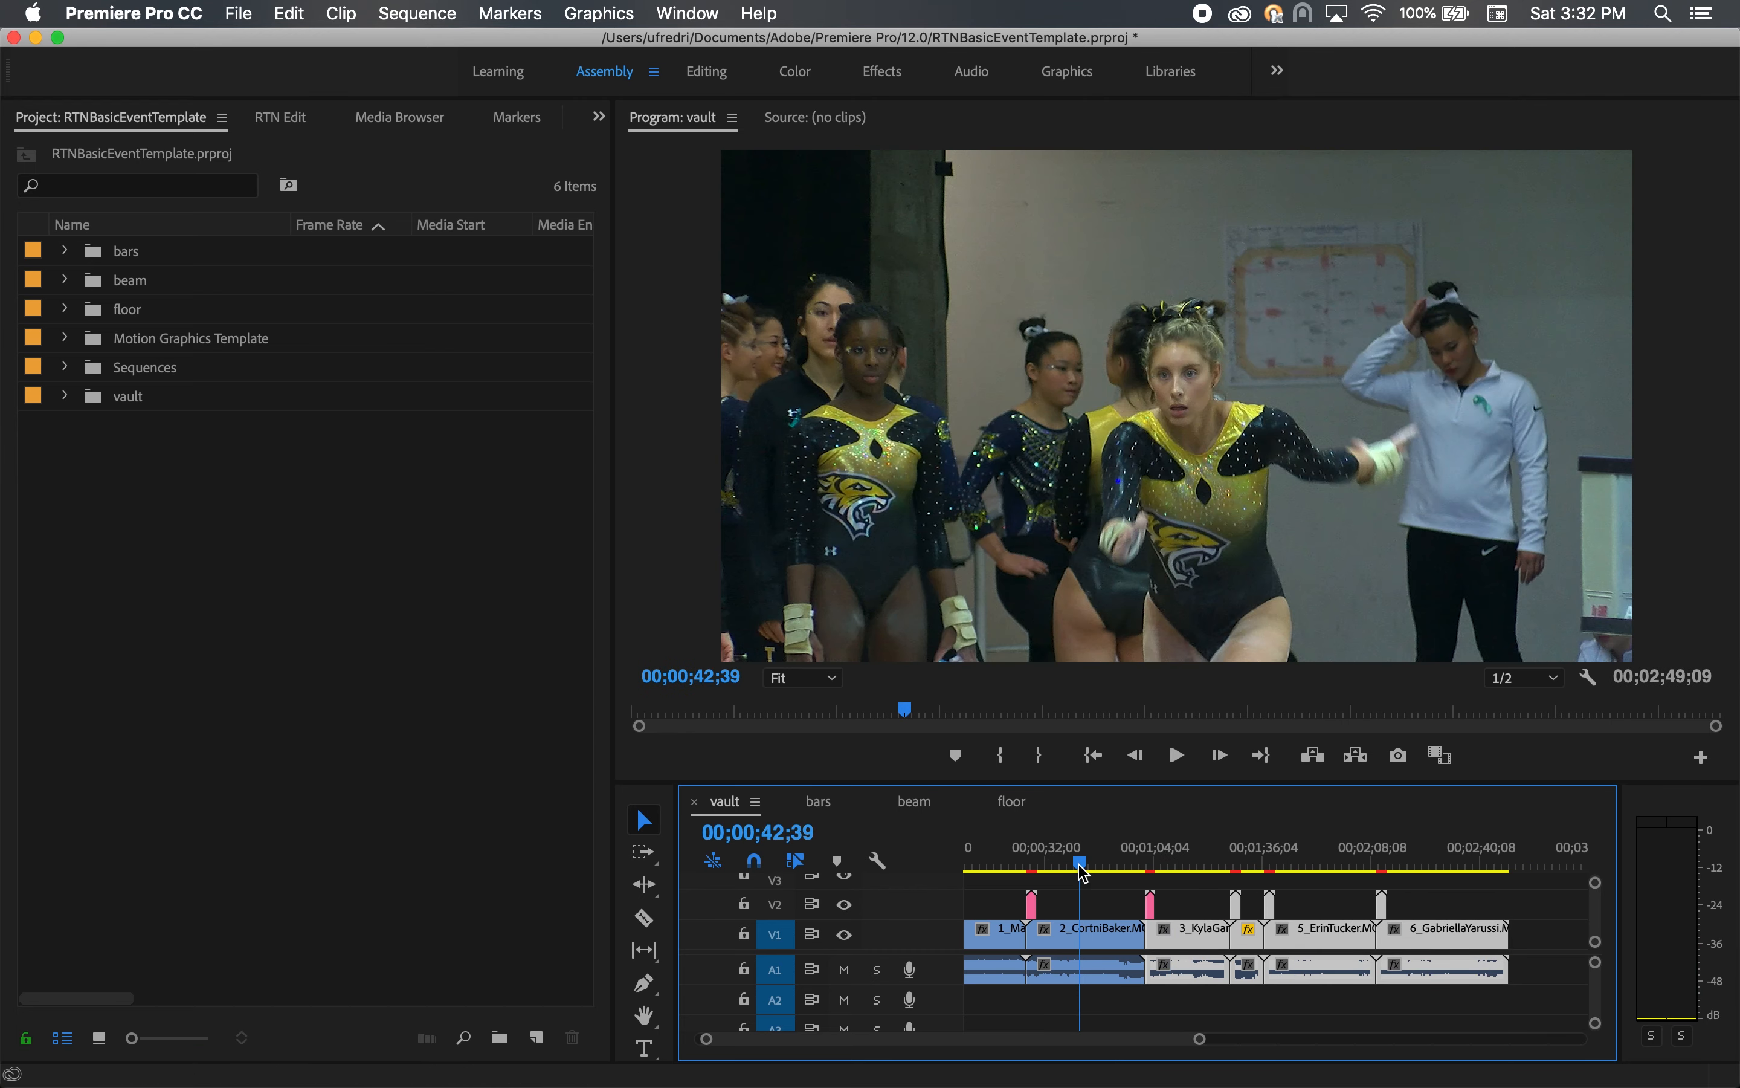
pyautogui.moveTo(1080, 1050); pyautogui.dragTo(1075, 1050)
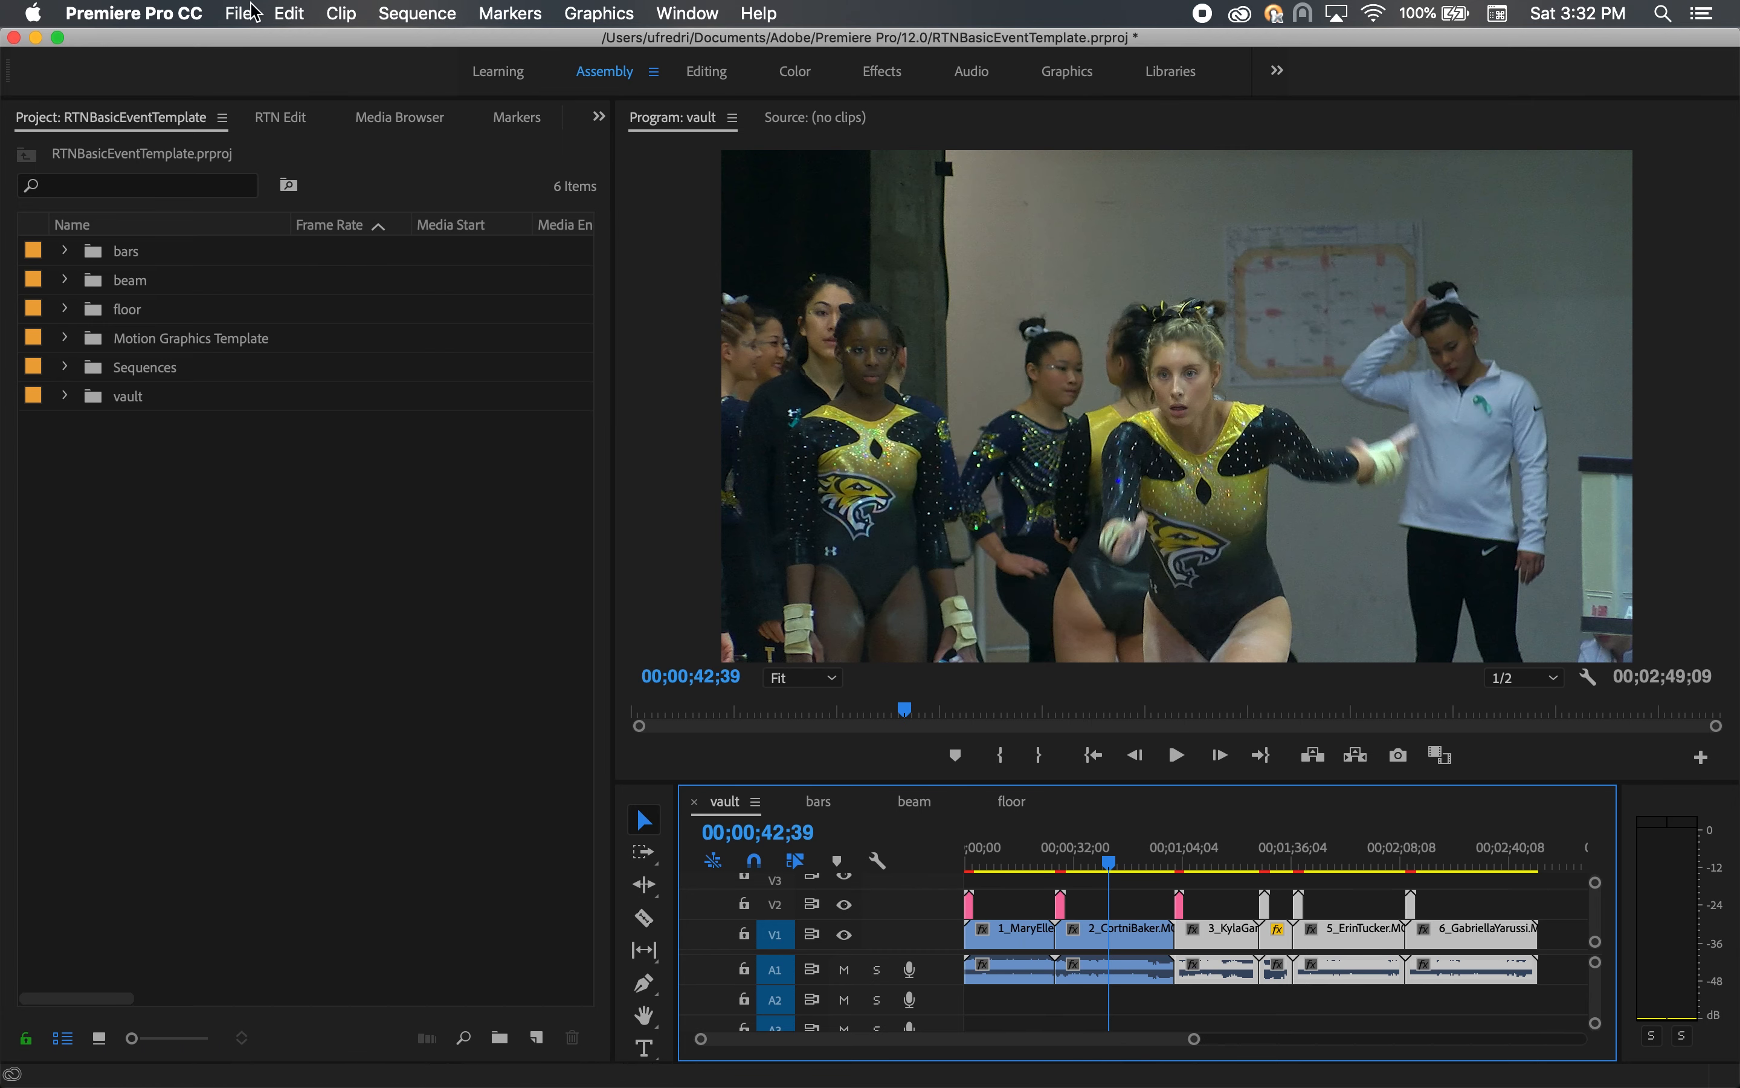
# Queue the vault sequence for export to Media Encoder as vault.mp4 in the exports folder
pyautogui.click(239, 15)
pyautogui.moveTo(503, 658)
pyautogui.click(579, 667)
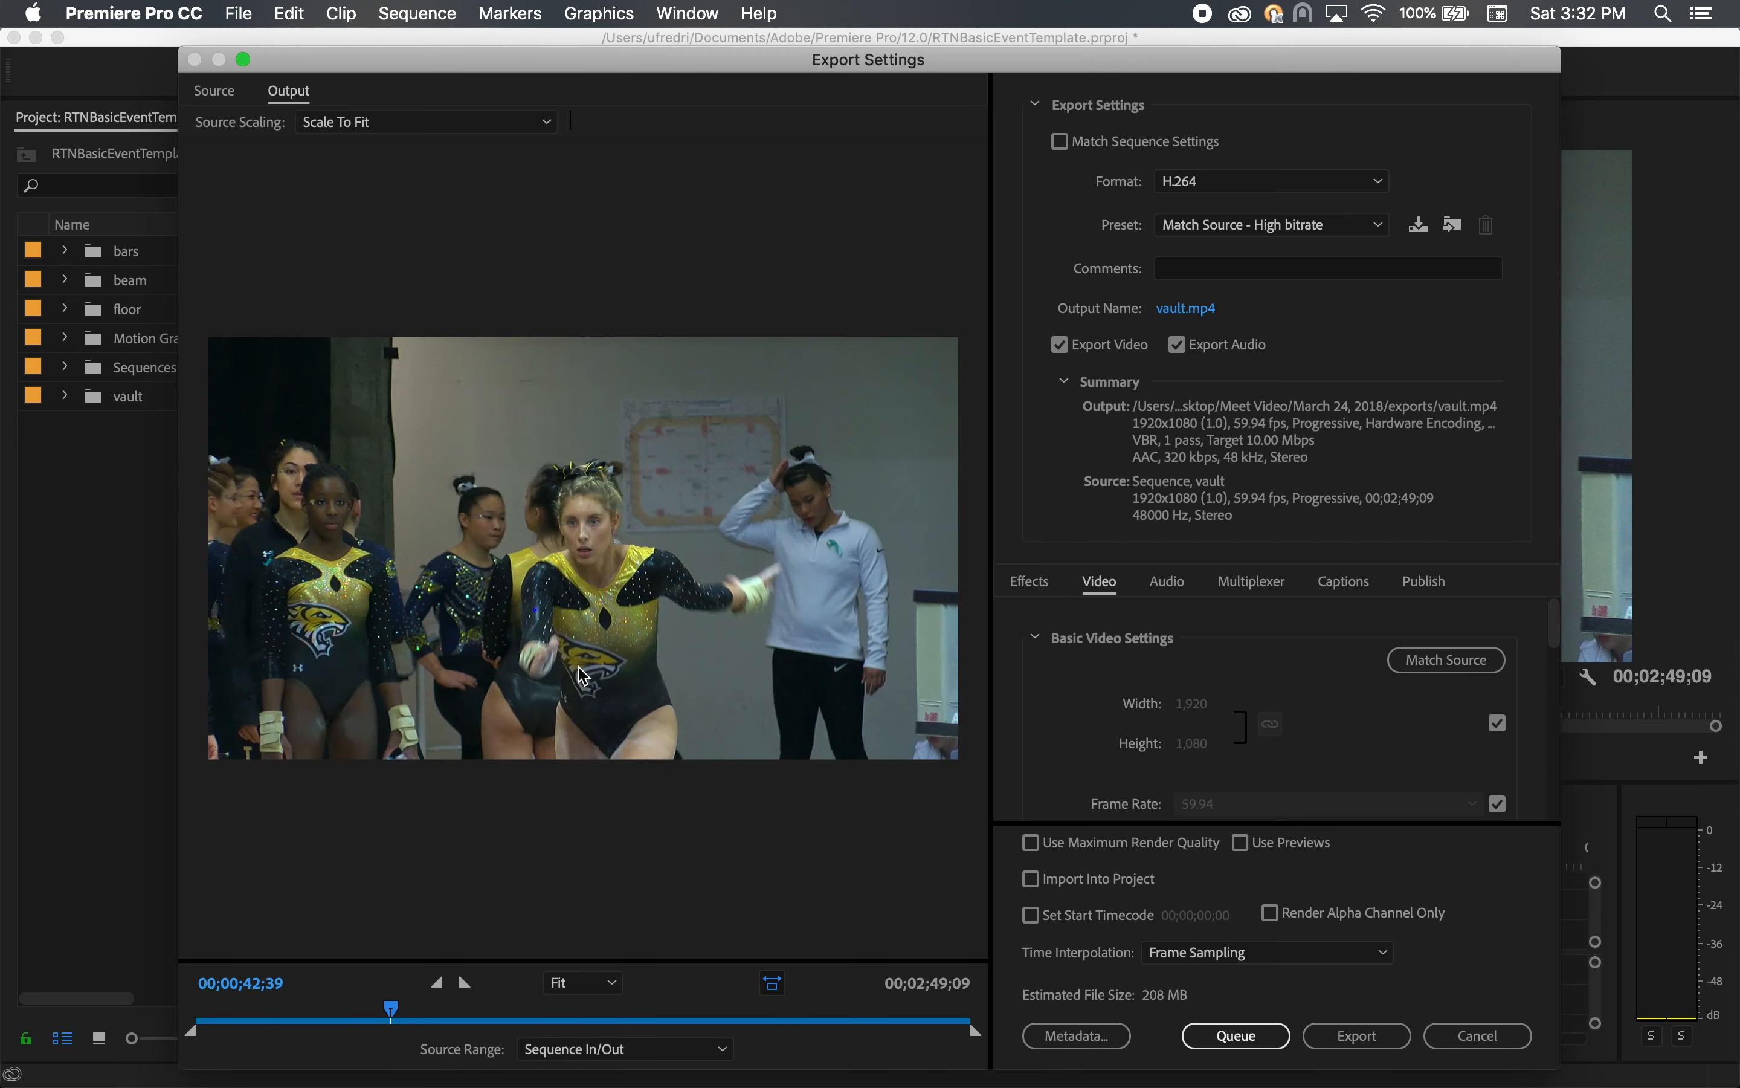
pyautogui.click(1208, 314)
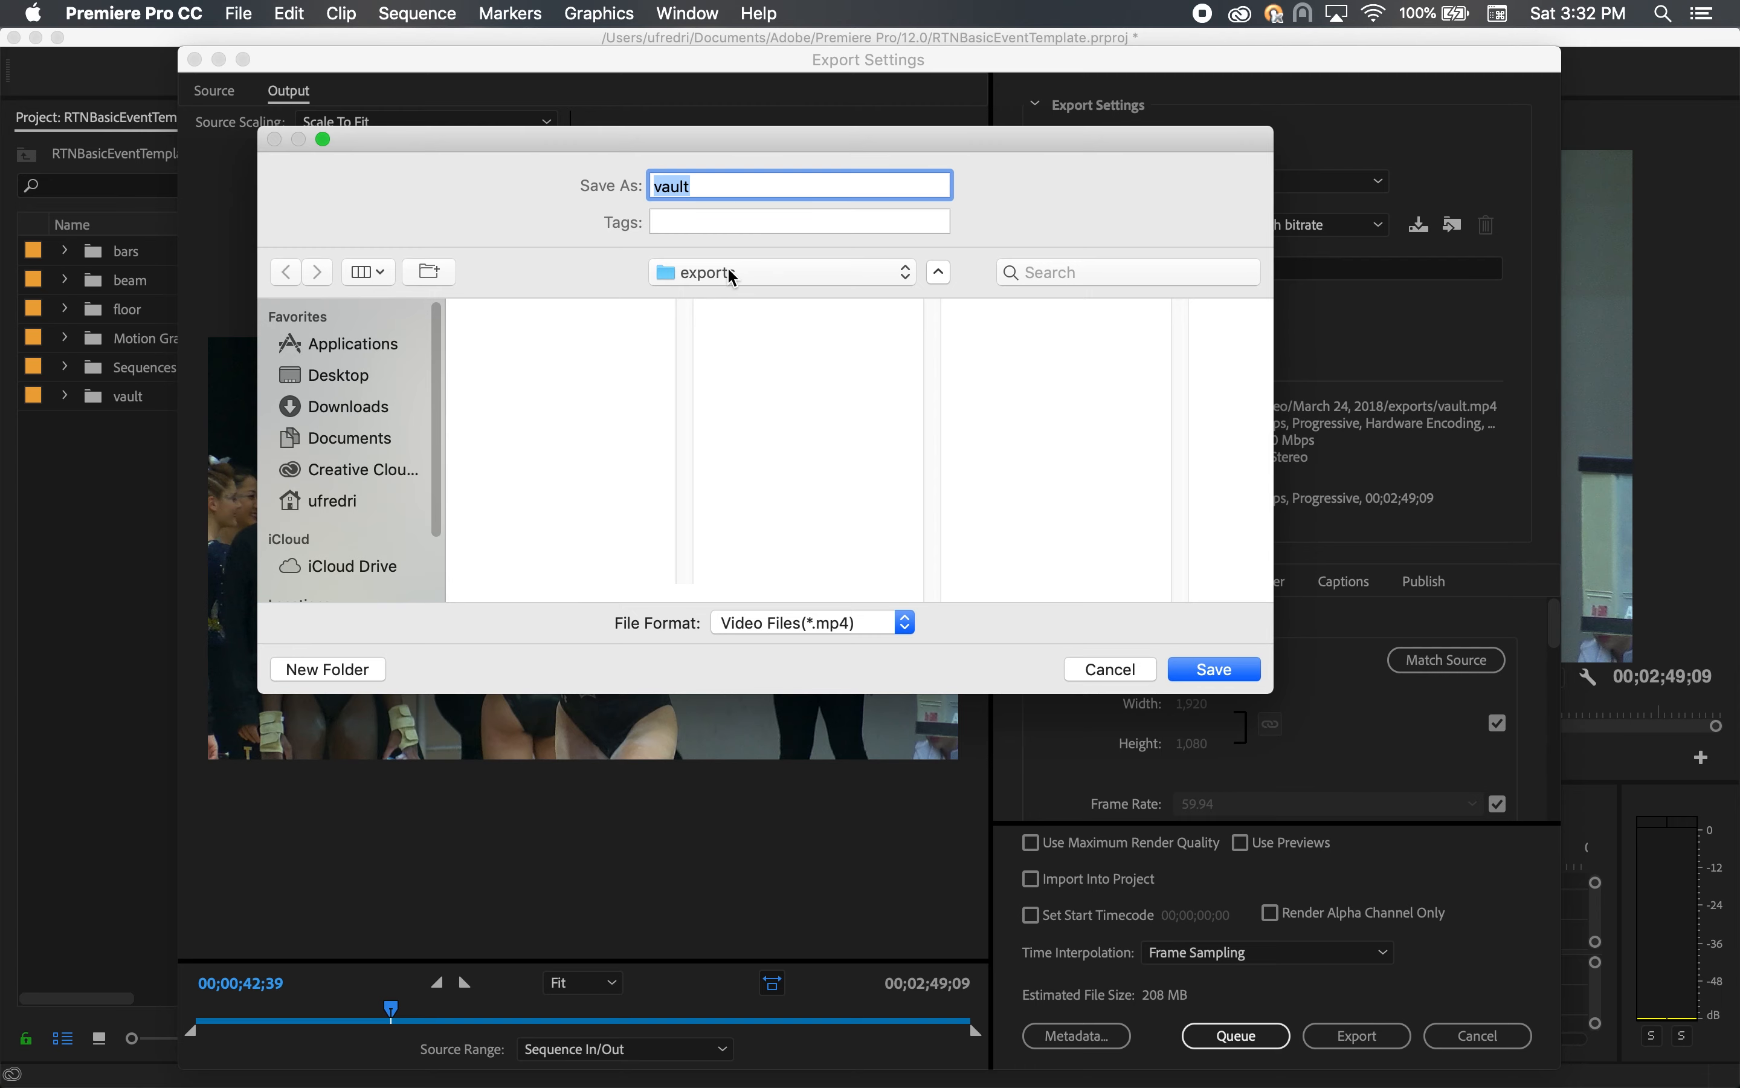
pyautogui.click(1215, 669)
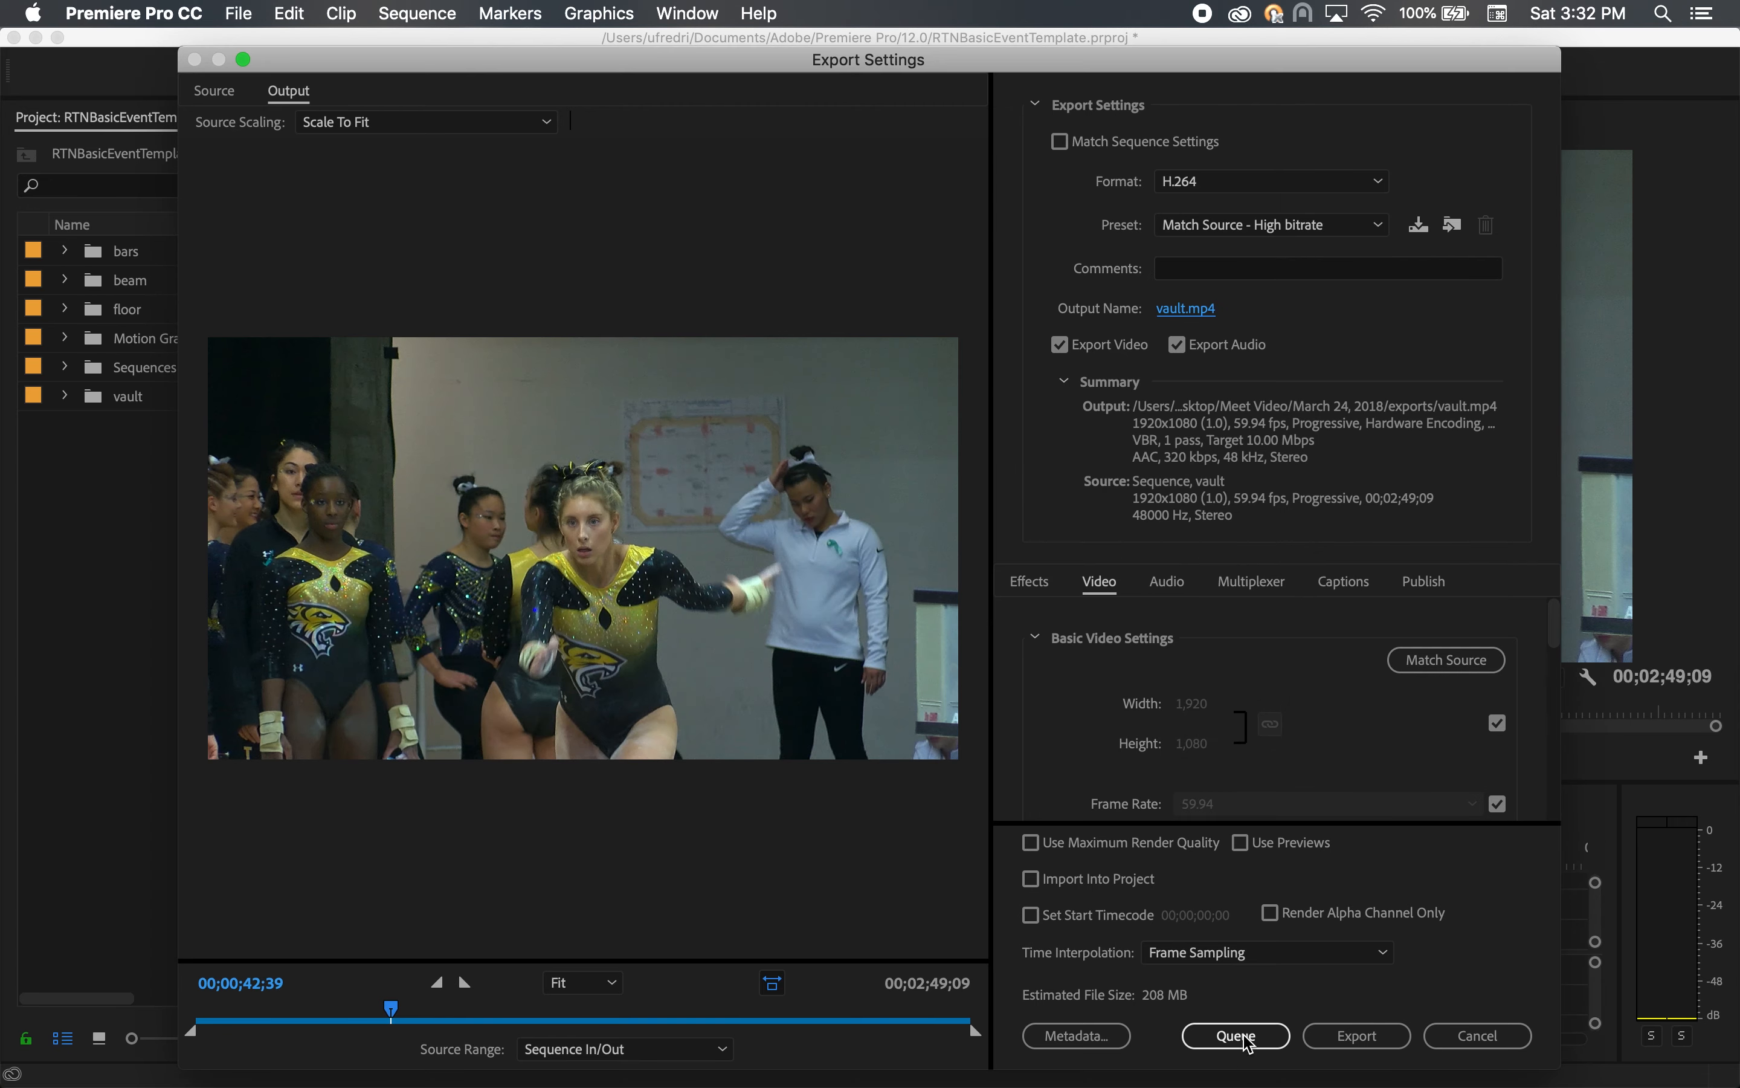
pyautogui.click(1237, 1036)
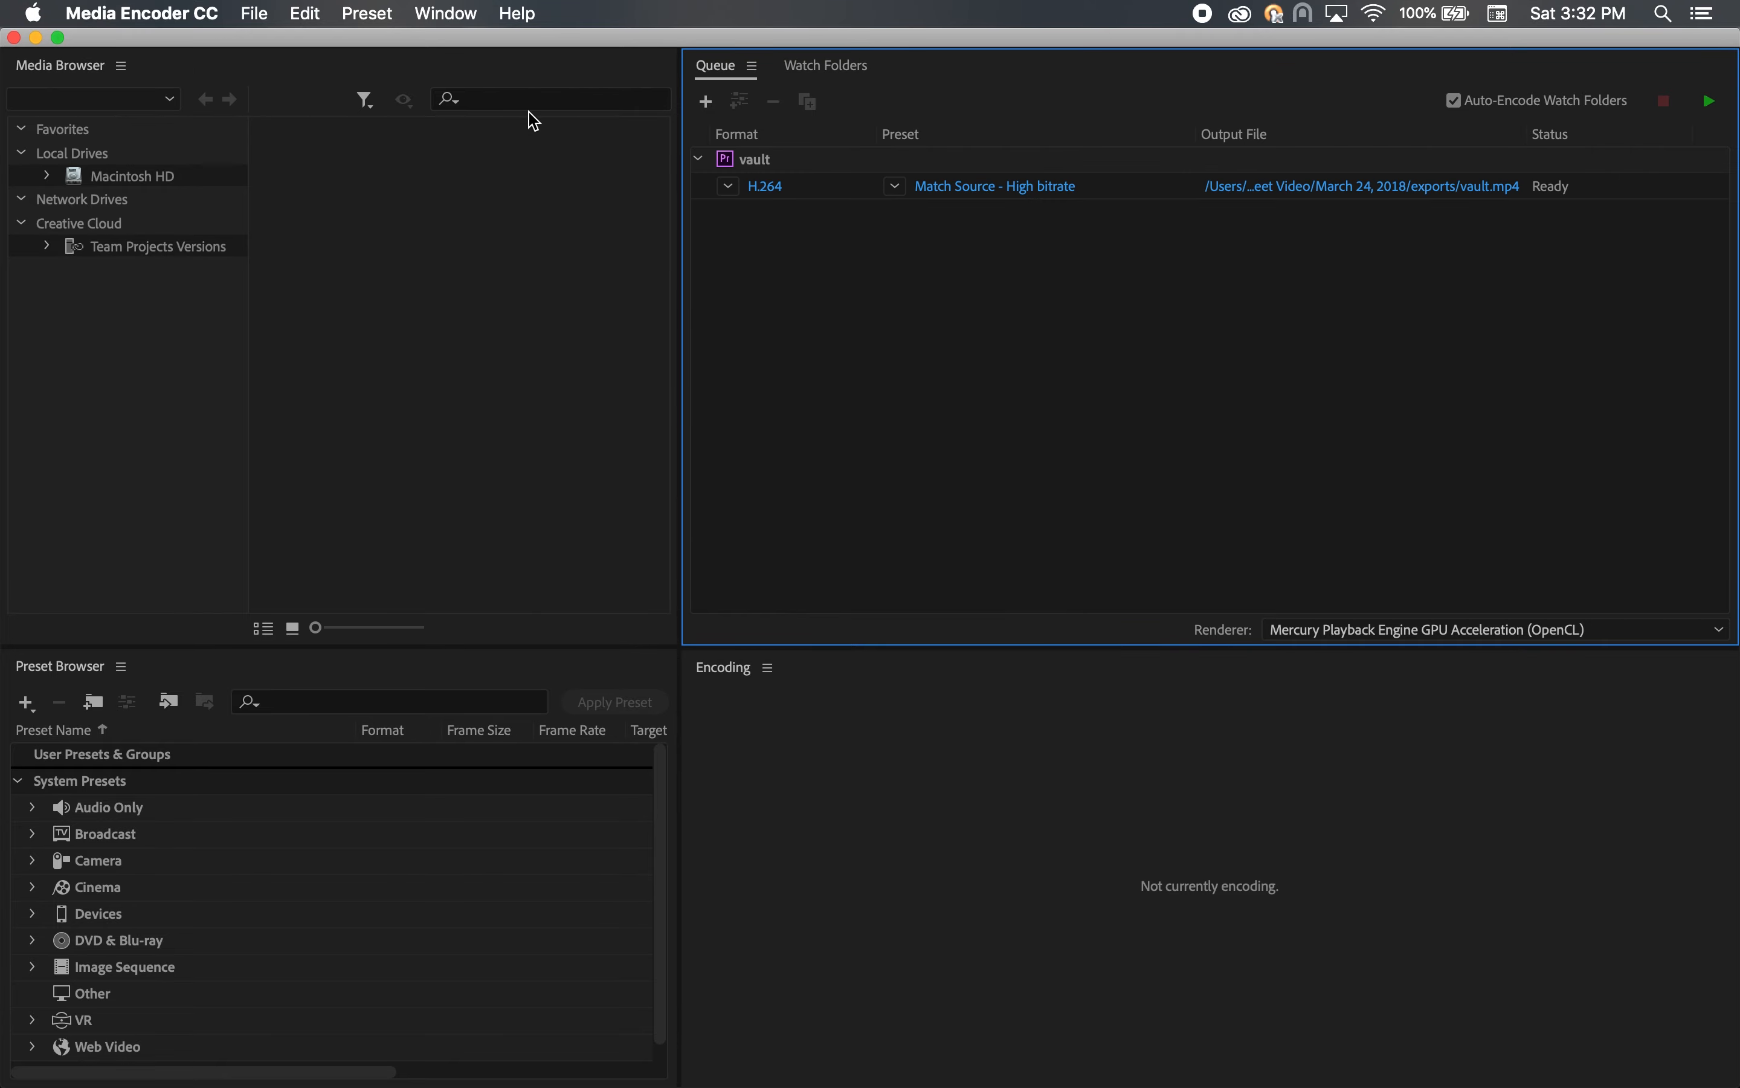
# Return to Premiere Pro and add the bars sequence to the Media Encoder export queue
pyautogui.click(36, 38)
pyautogui.click(834, 812)
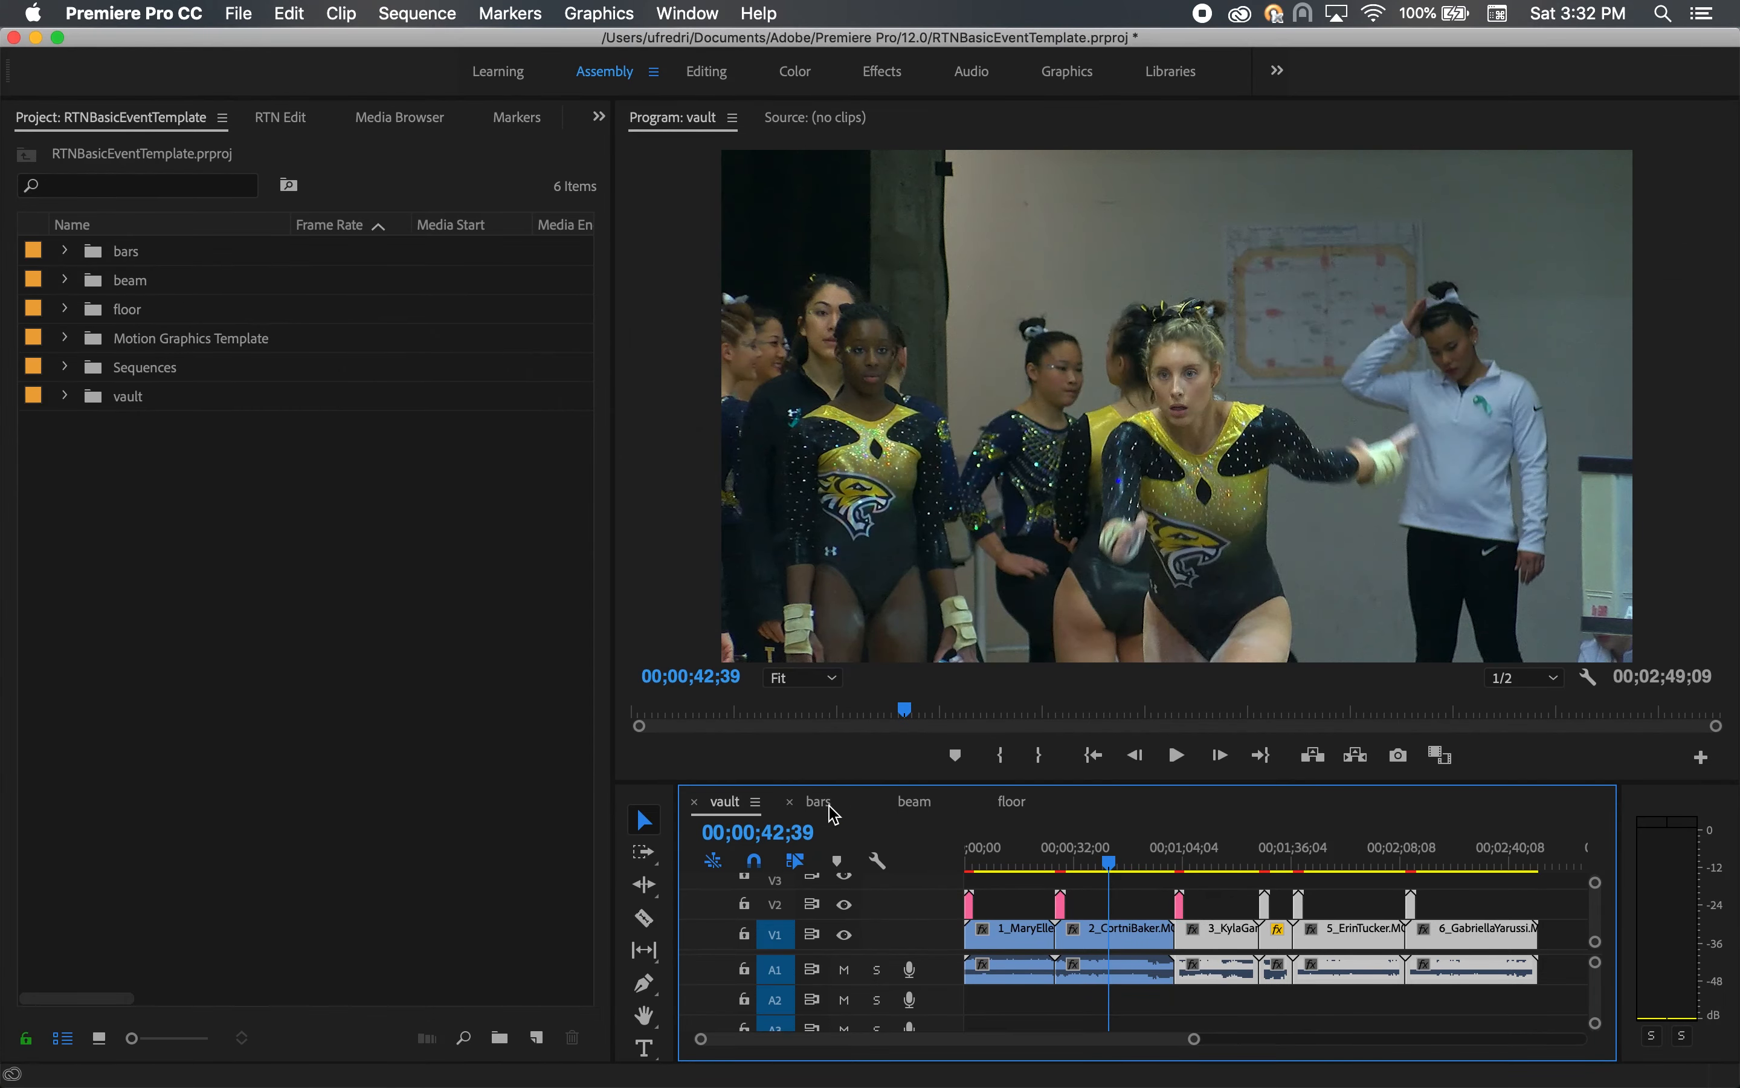
pyautogui.click(831, 806)
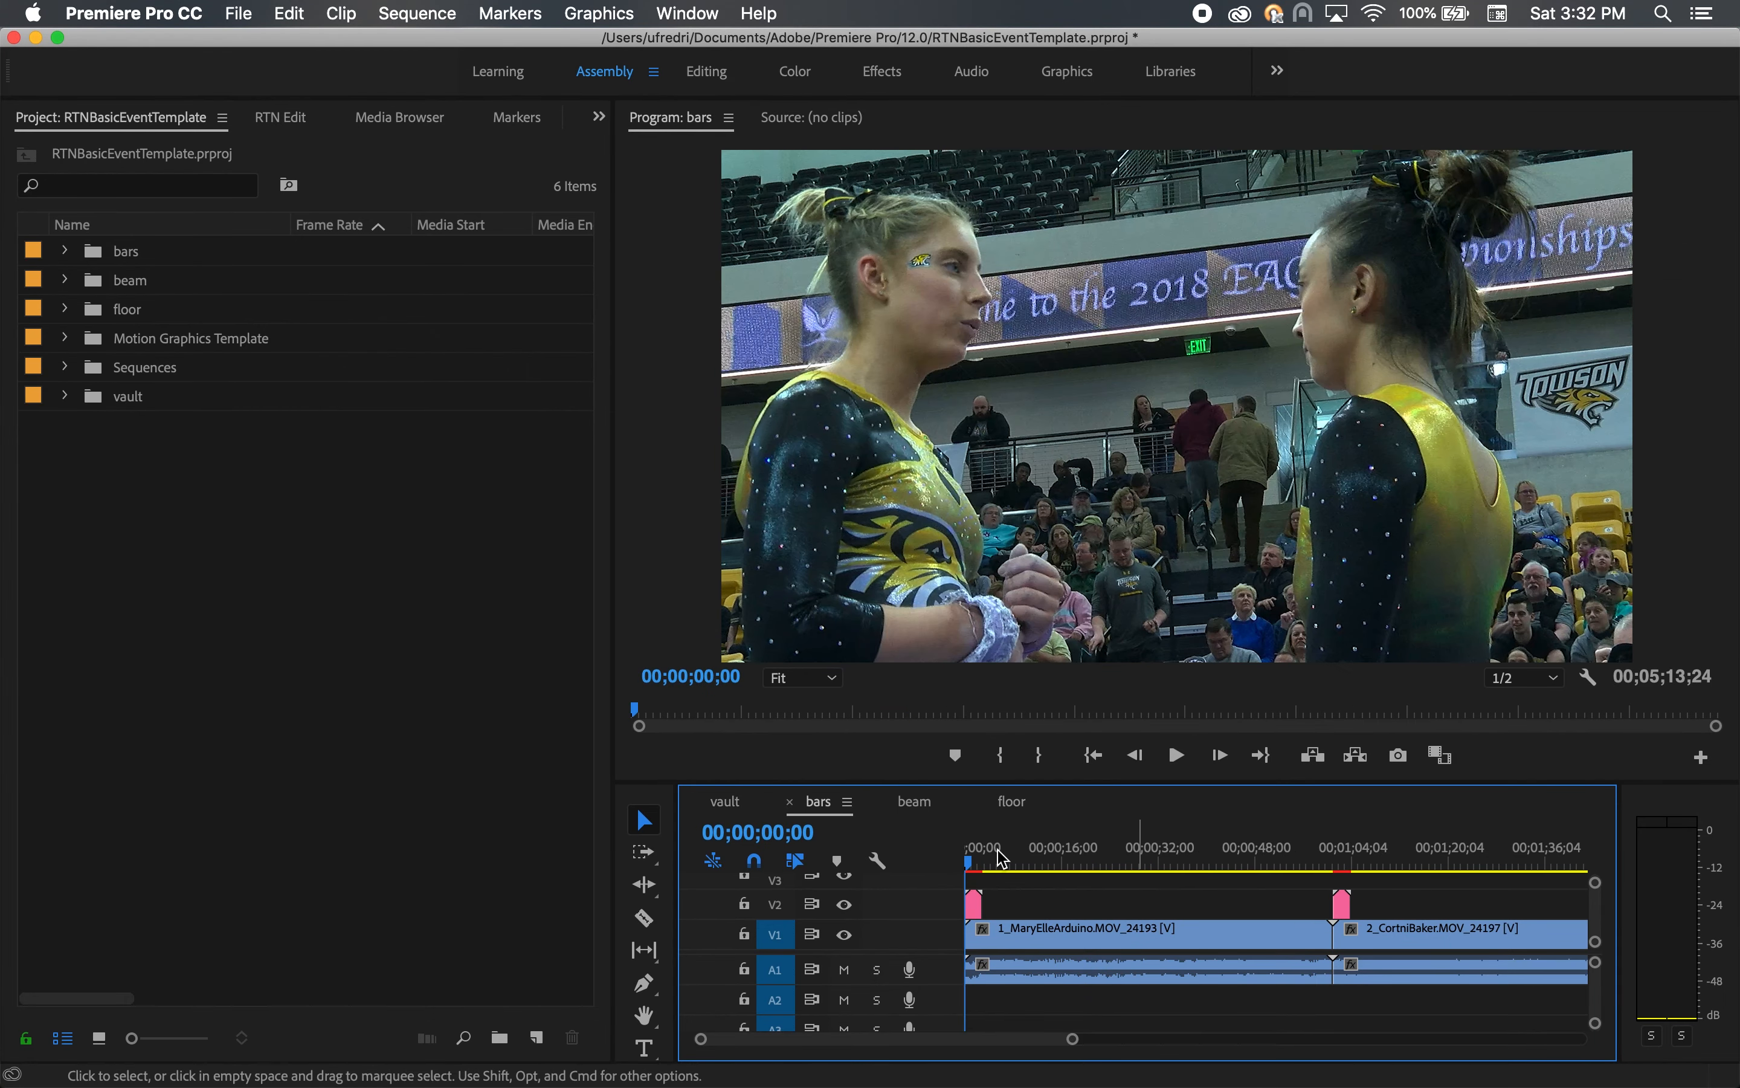
pyautogui.click(241, 14)
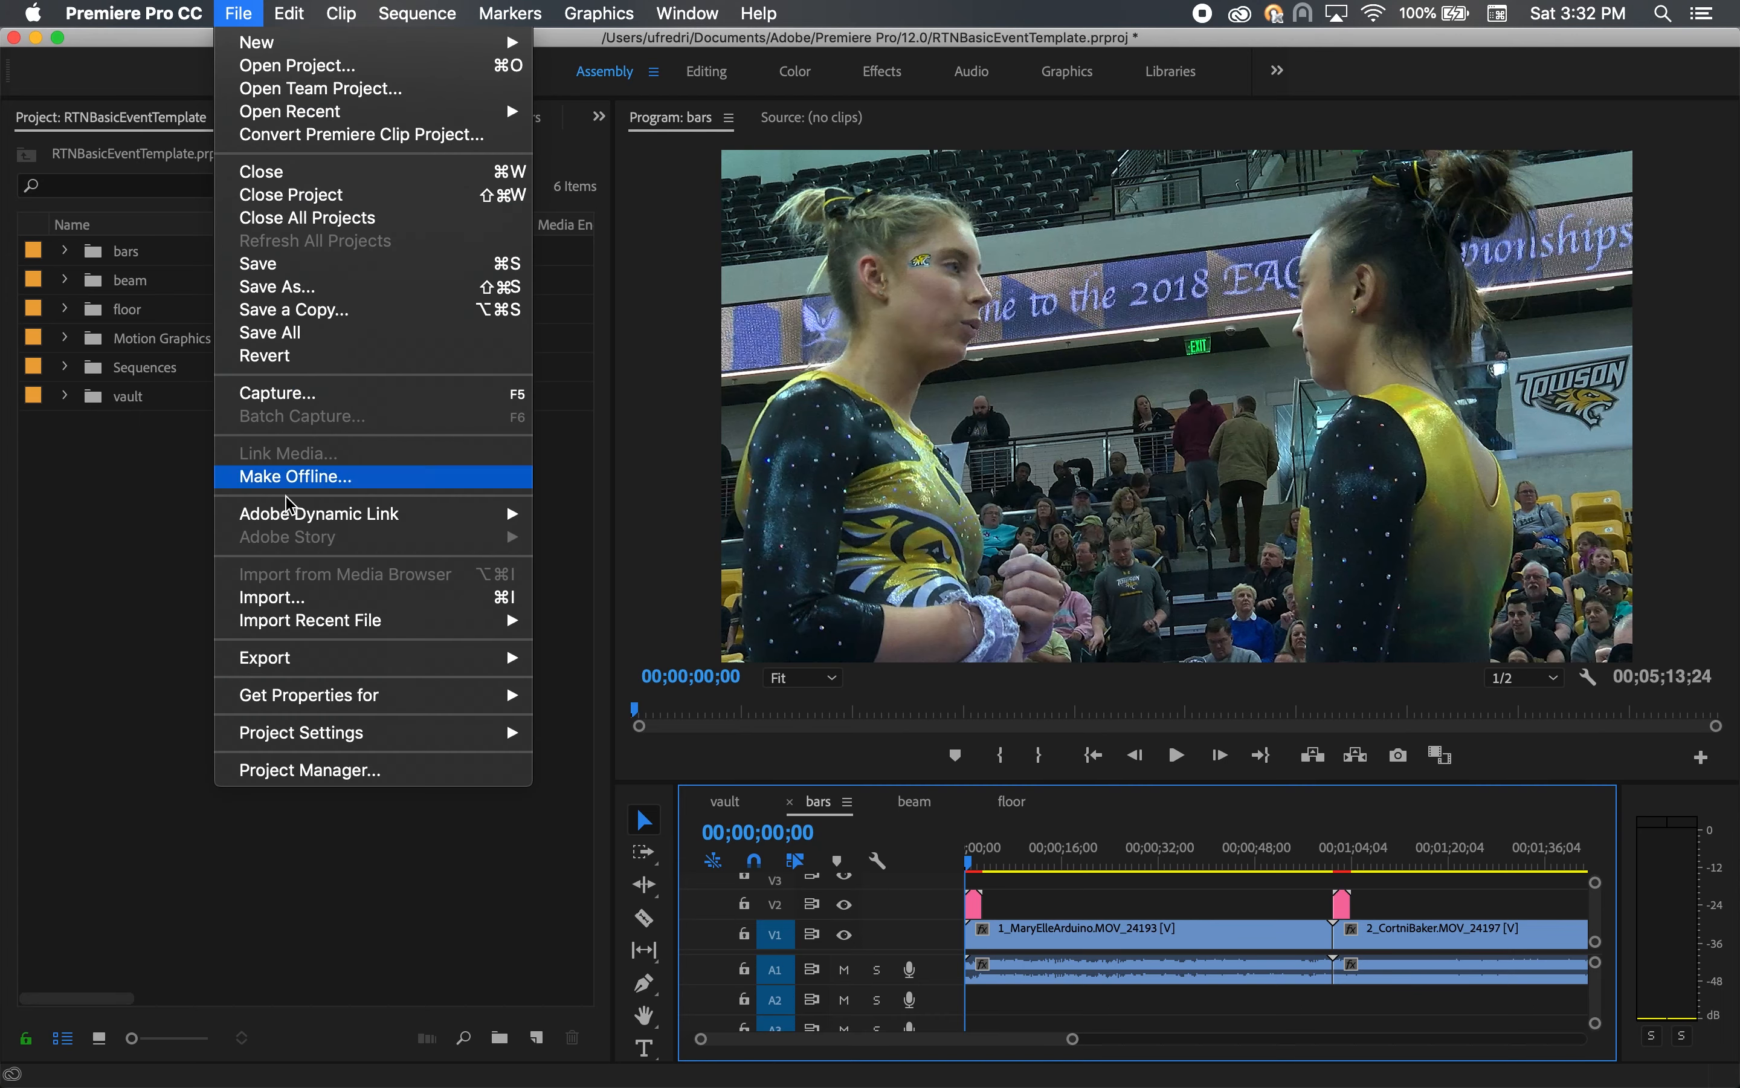
pyautogui.moveTo(285, 651)
pyautogui.click(576, 657)
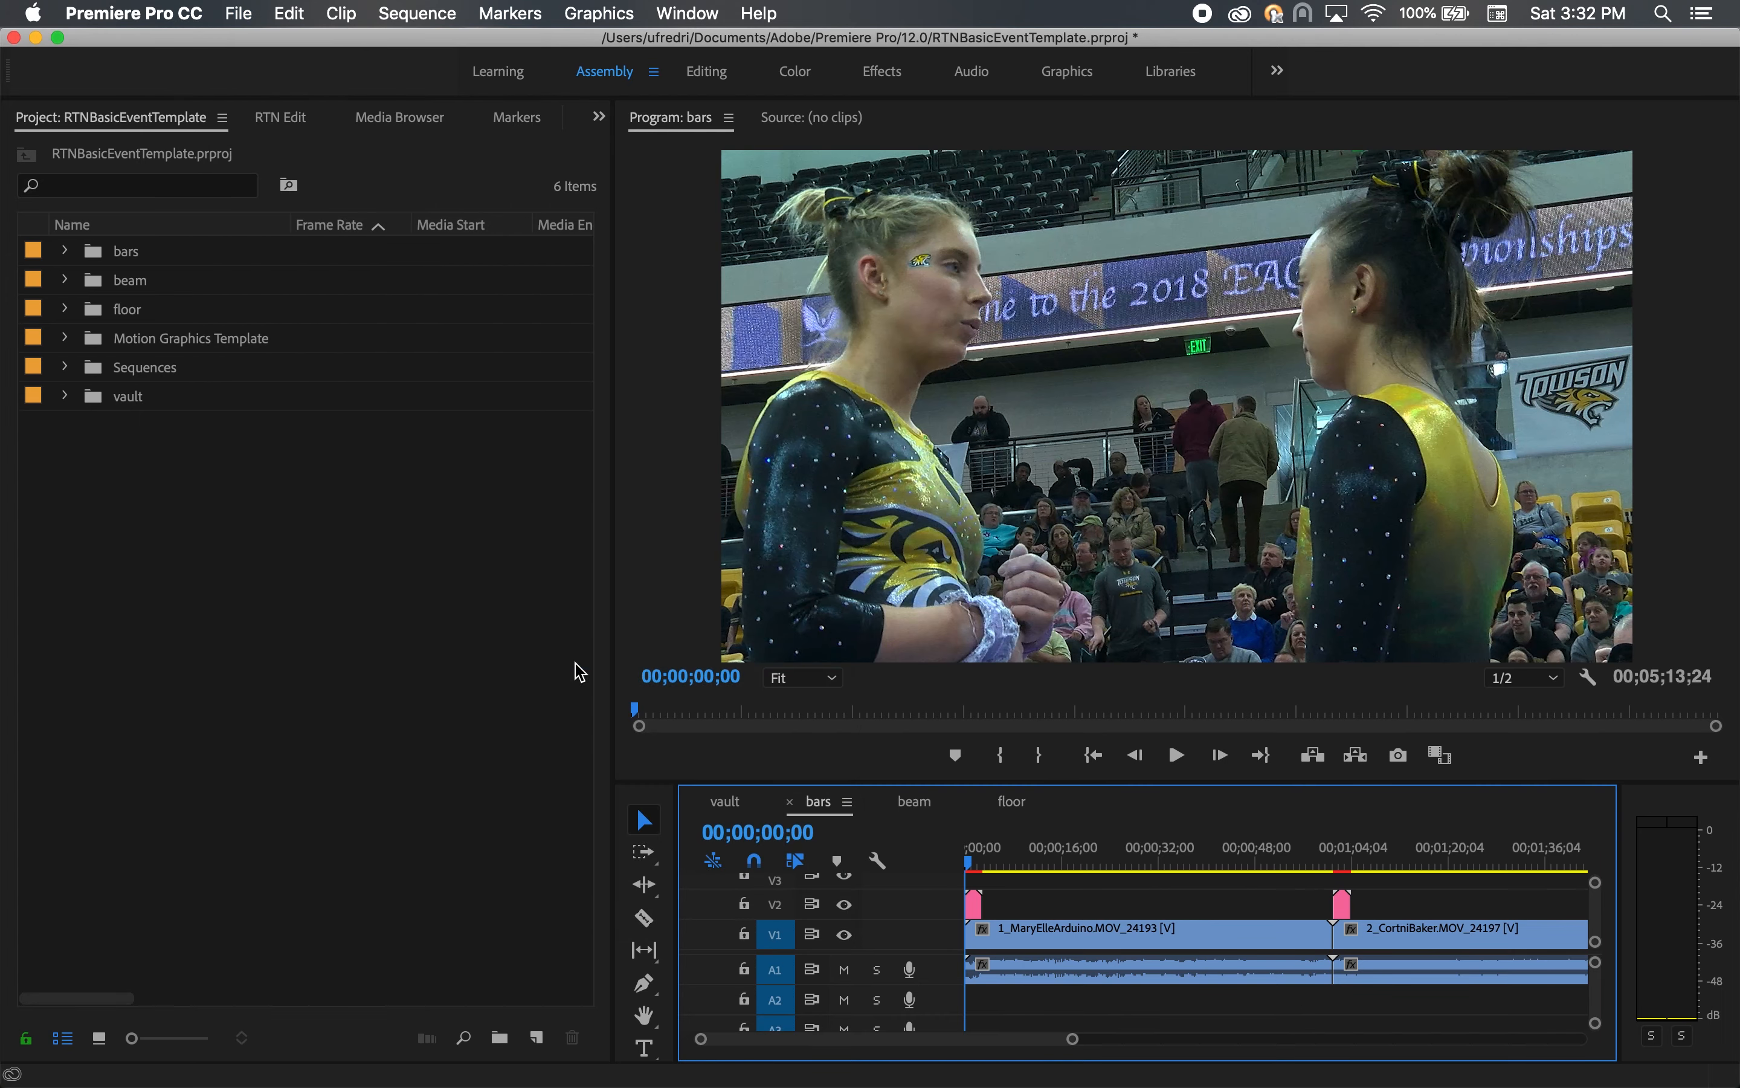
pyautogui.click(1253, 1040)
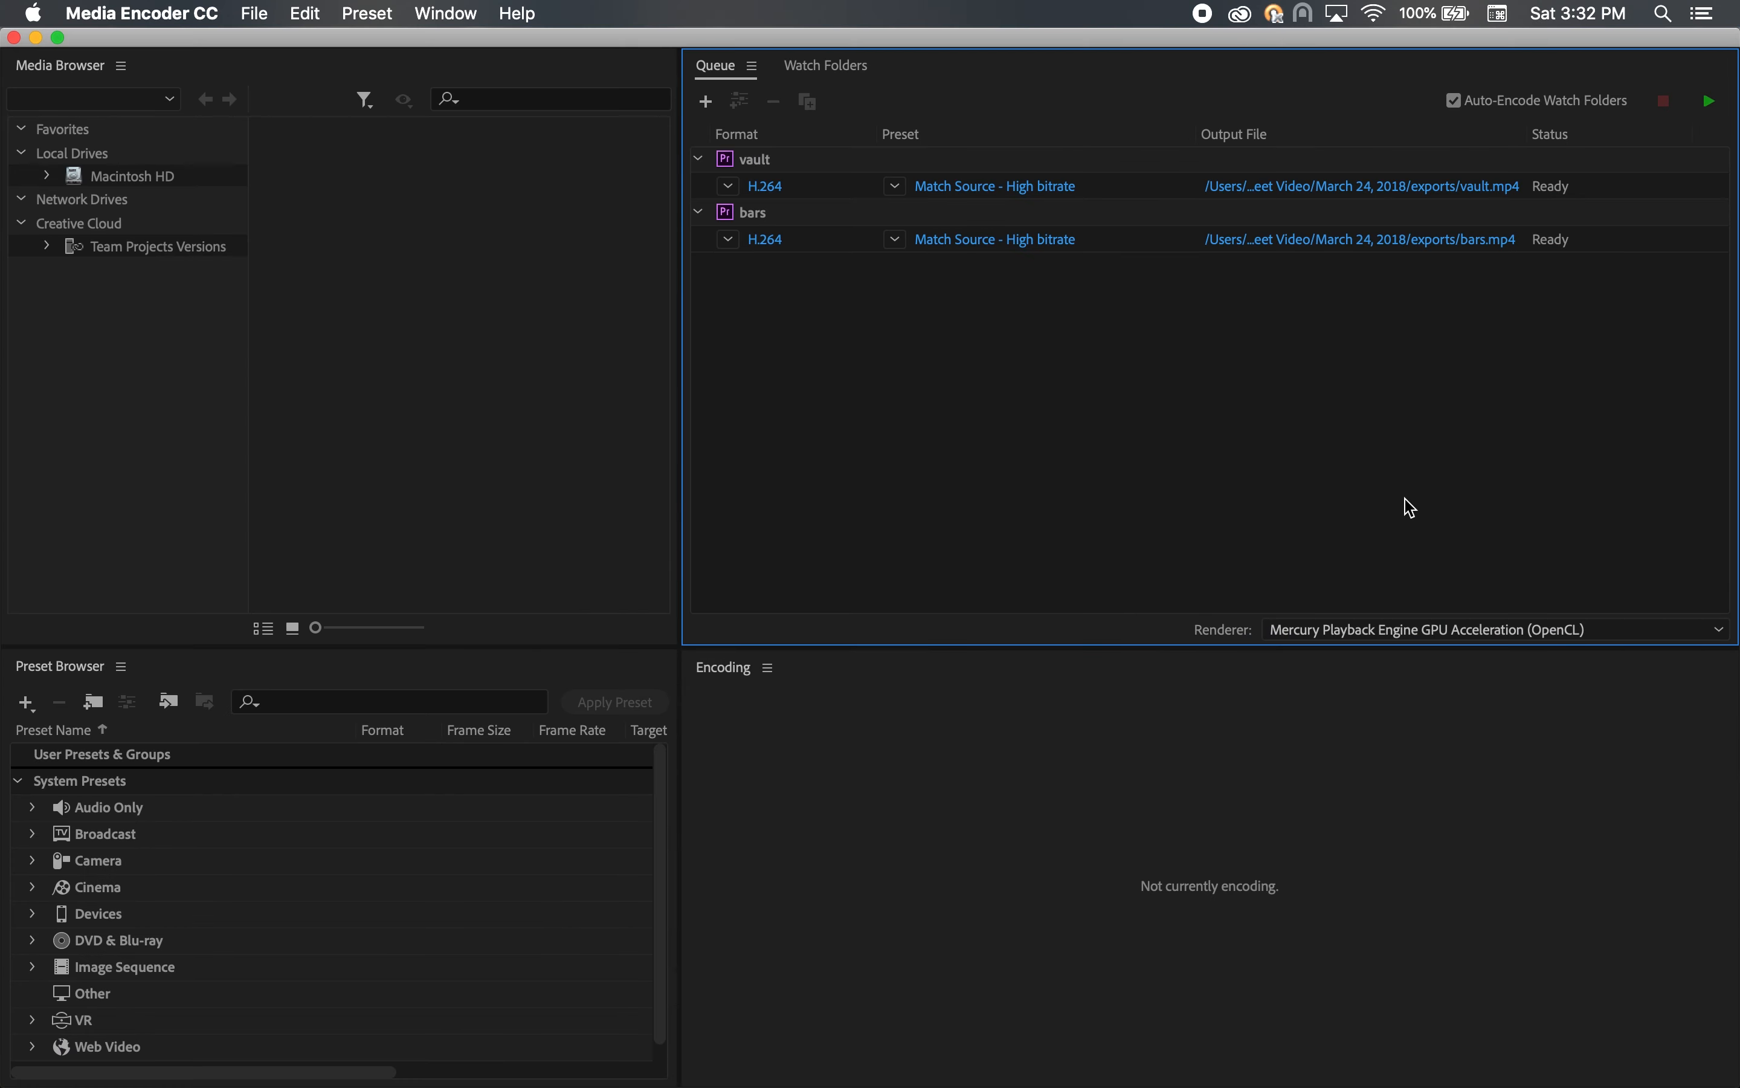
# Switch to the beam sequence in Premiere Pro, and start encoding the export queue in Media Encoder
pyautogui.click(35, 37)
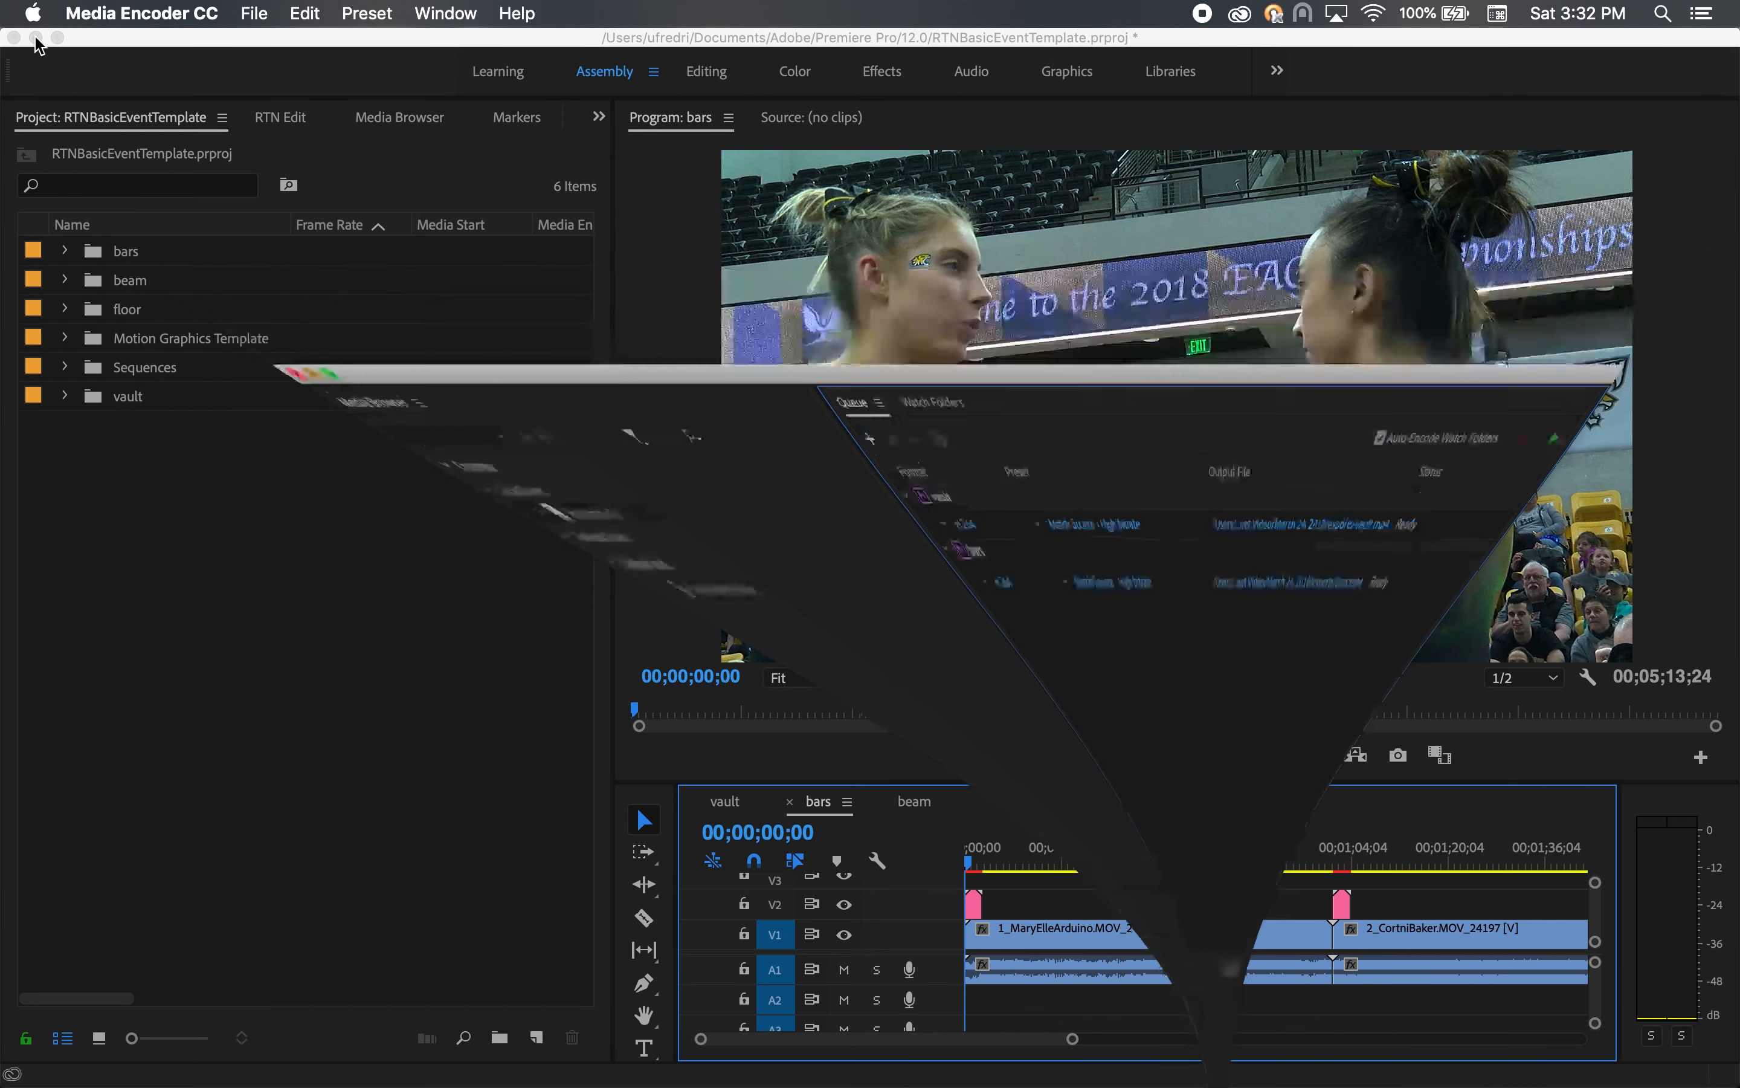
pyautogui.click(927, 798)
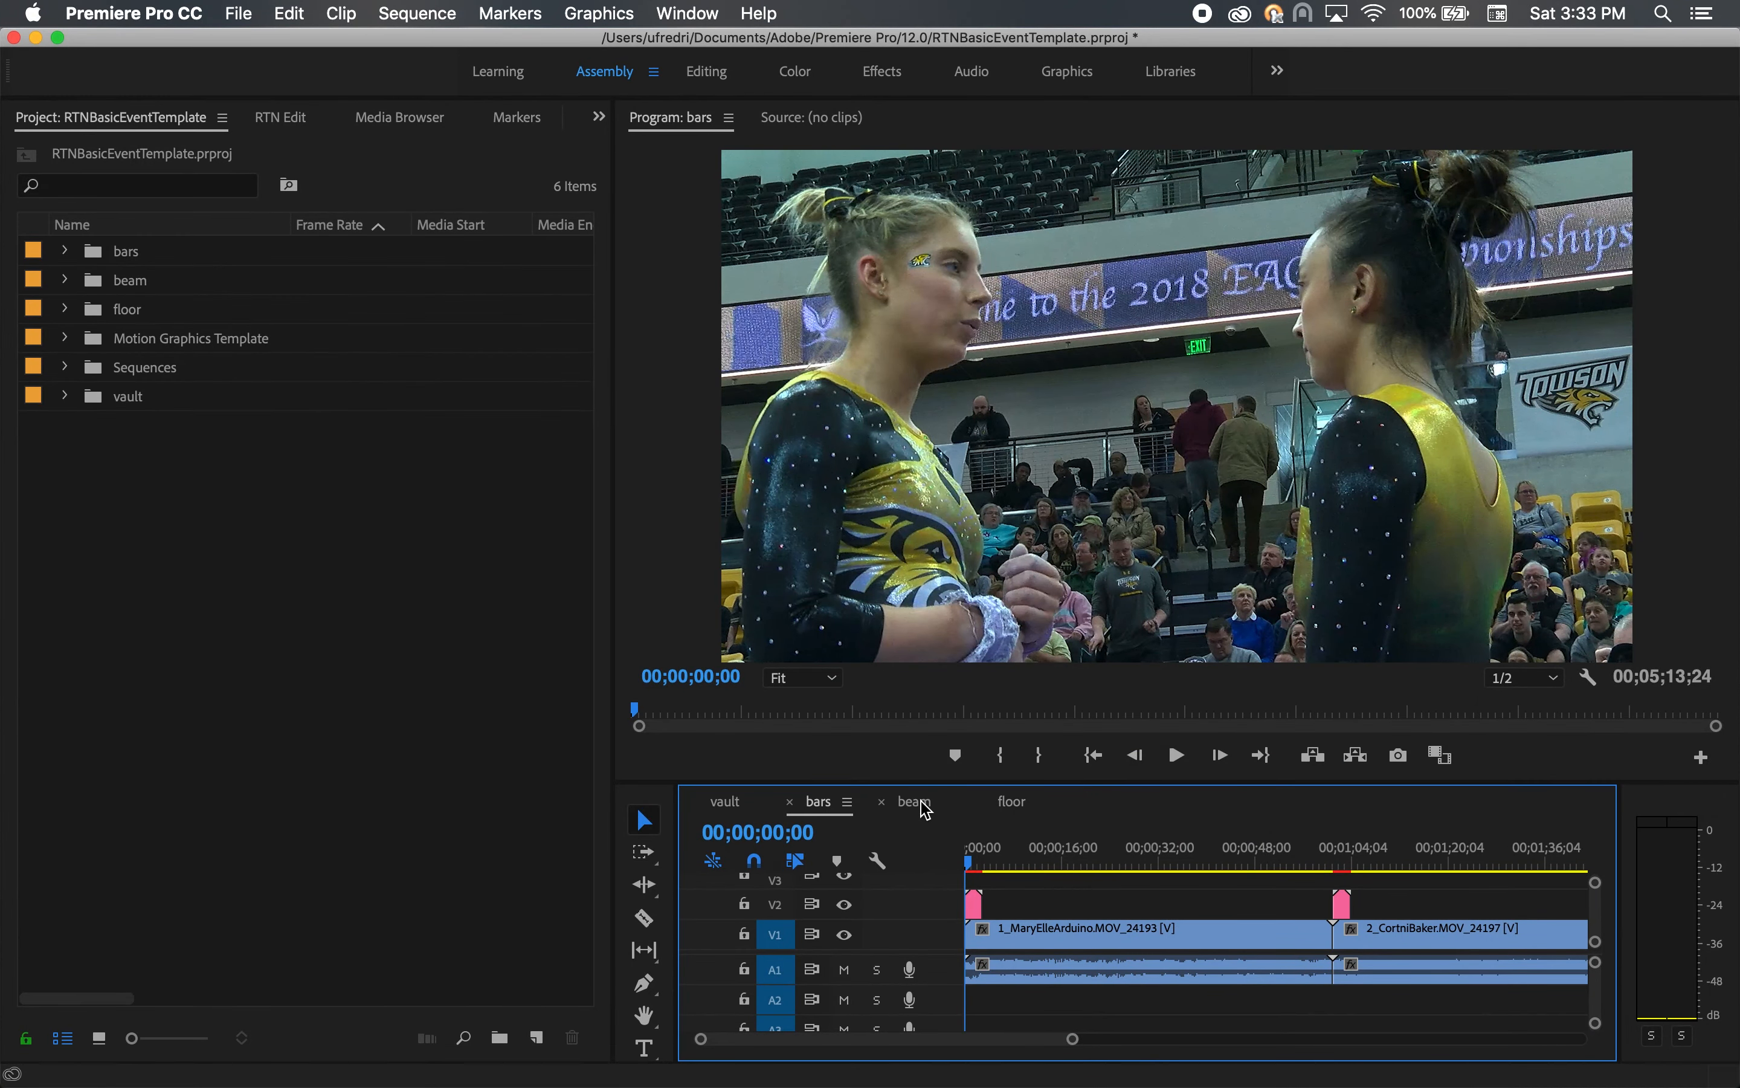
pyautogui.click(953, 1058)
pyautogui.click(1711, 105)
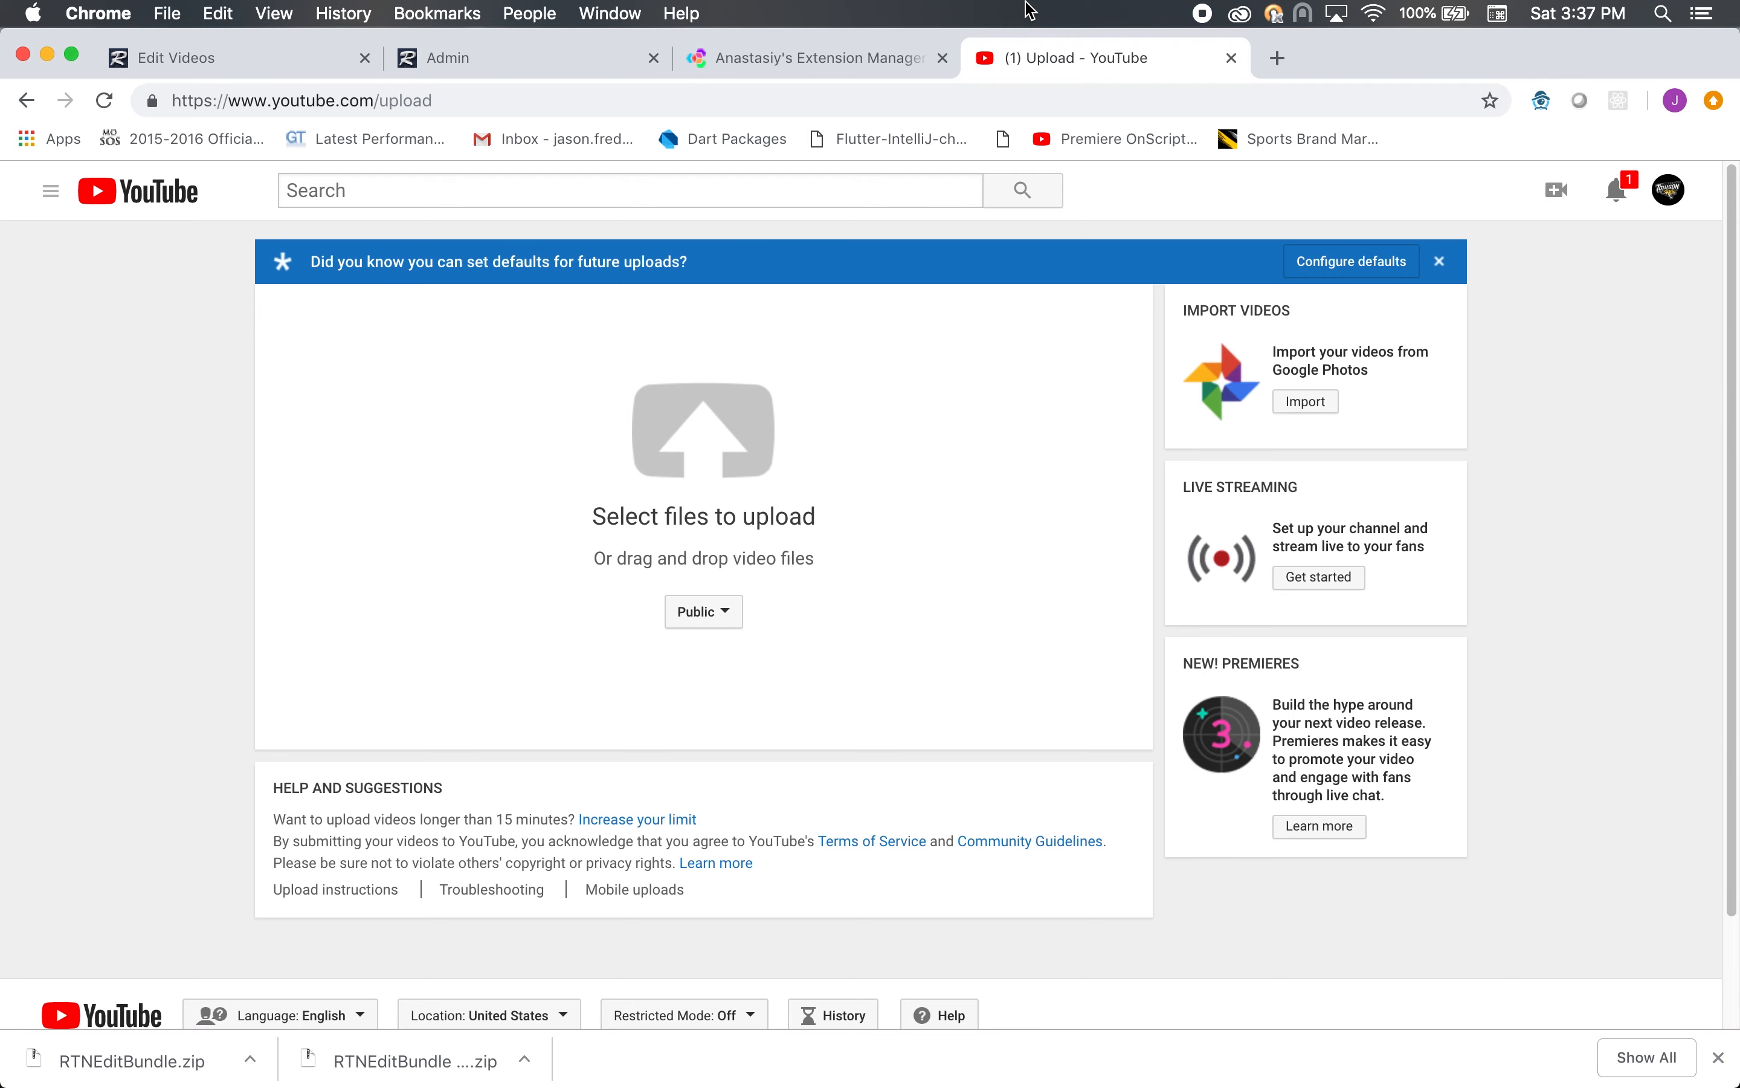
# Upload bars.mp4, beam.mp4, floor.mp4 and vault.mp4 from the exports folder to YouTube
pyautogui.click(1562, 192)
pyautogui.click(1523, 253)
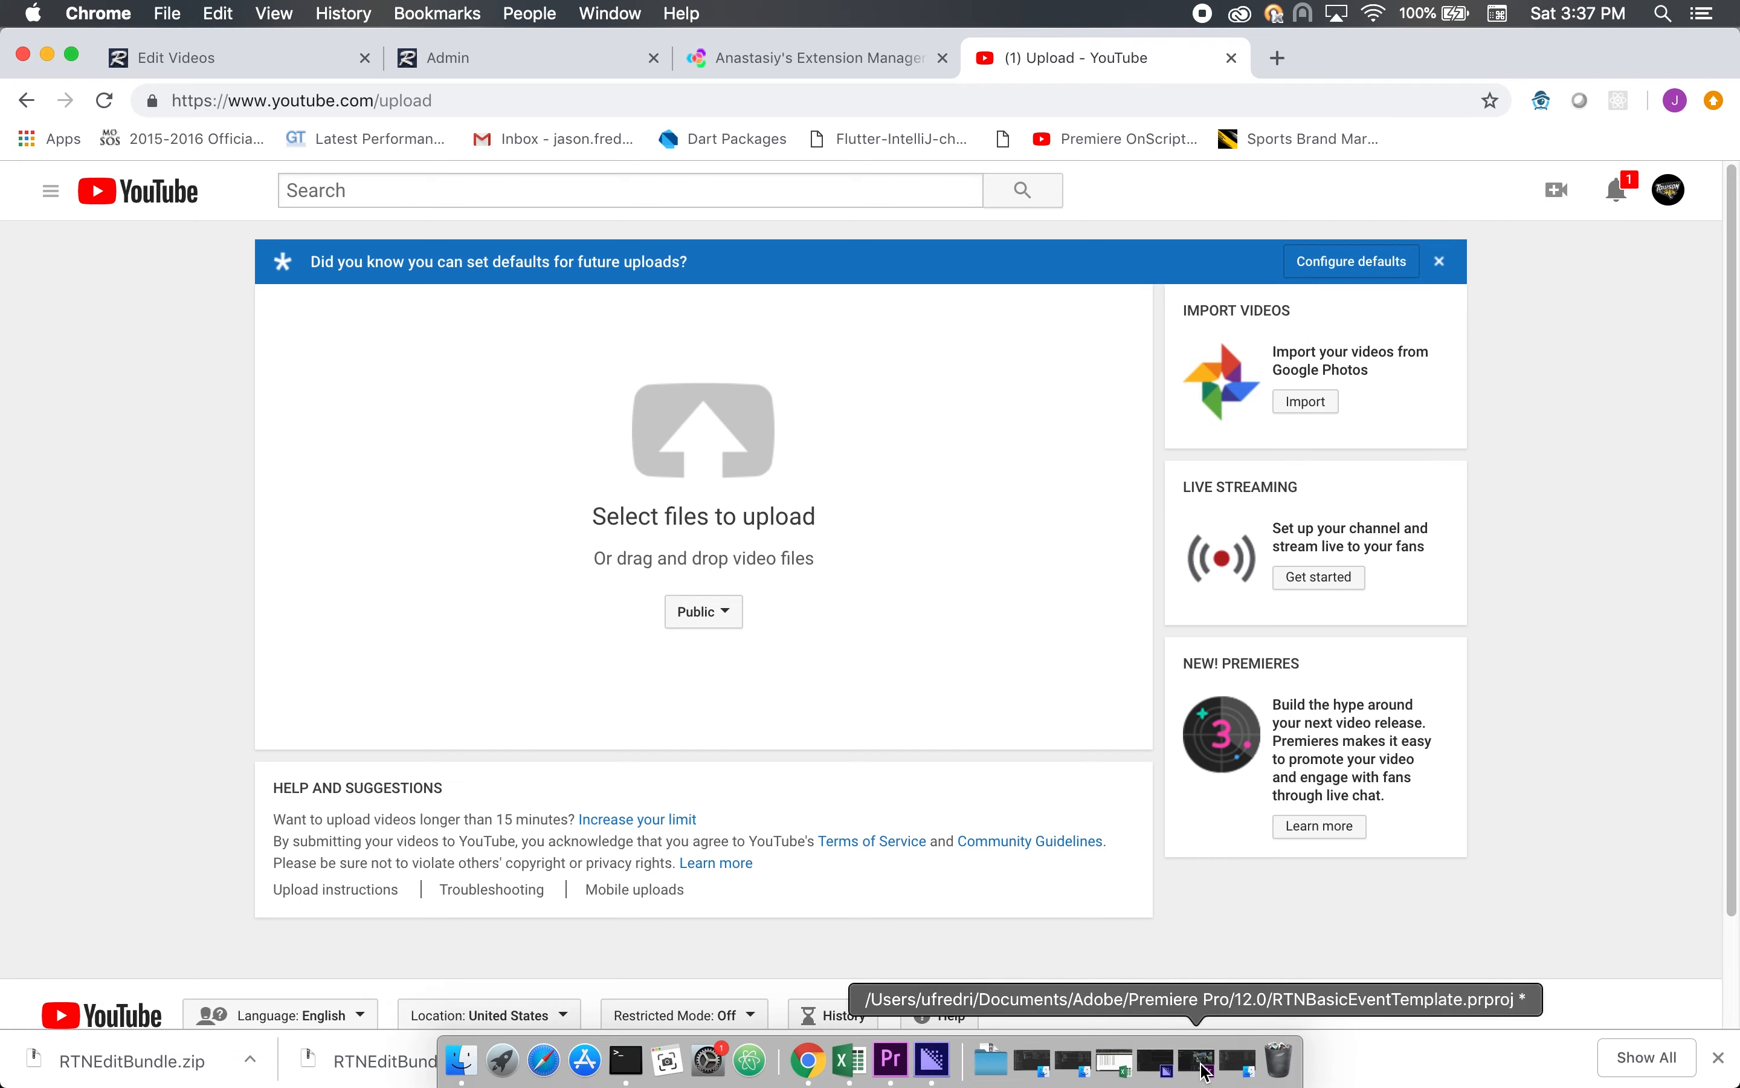
pyautogui.click(1236, 1058)
pyautogui.moveTo(686, 50); pyautogui.dragTo(1435, 339)
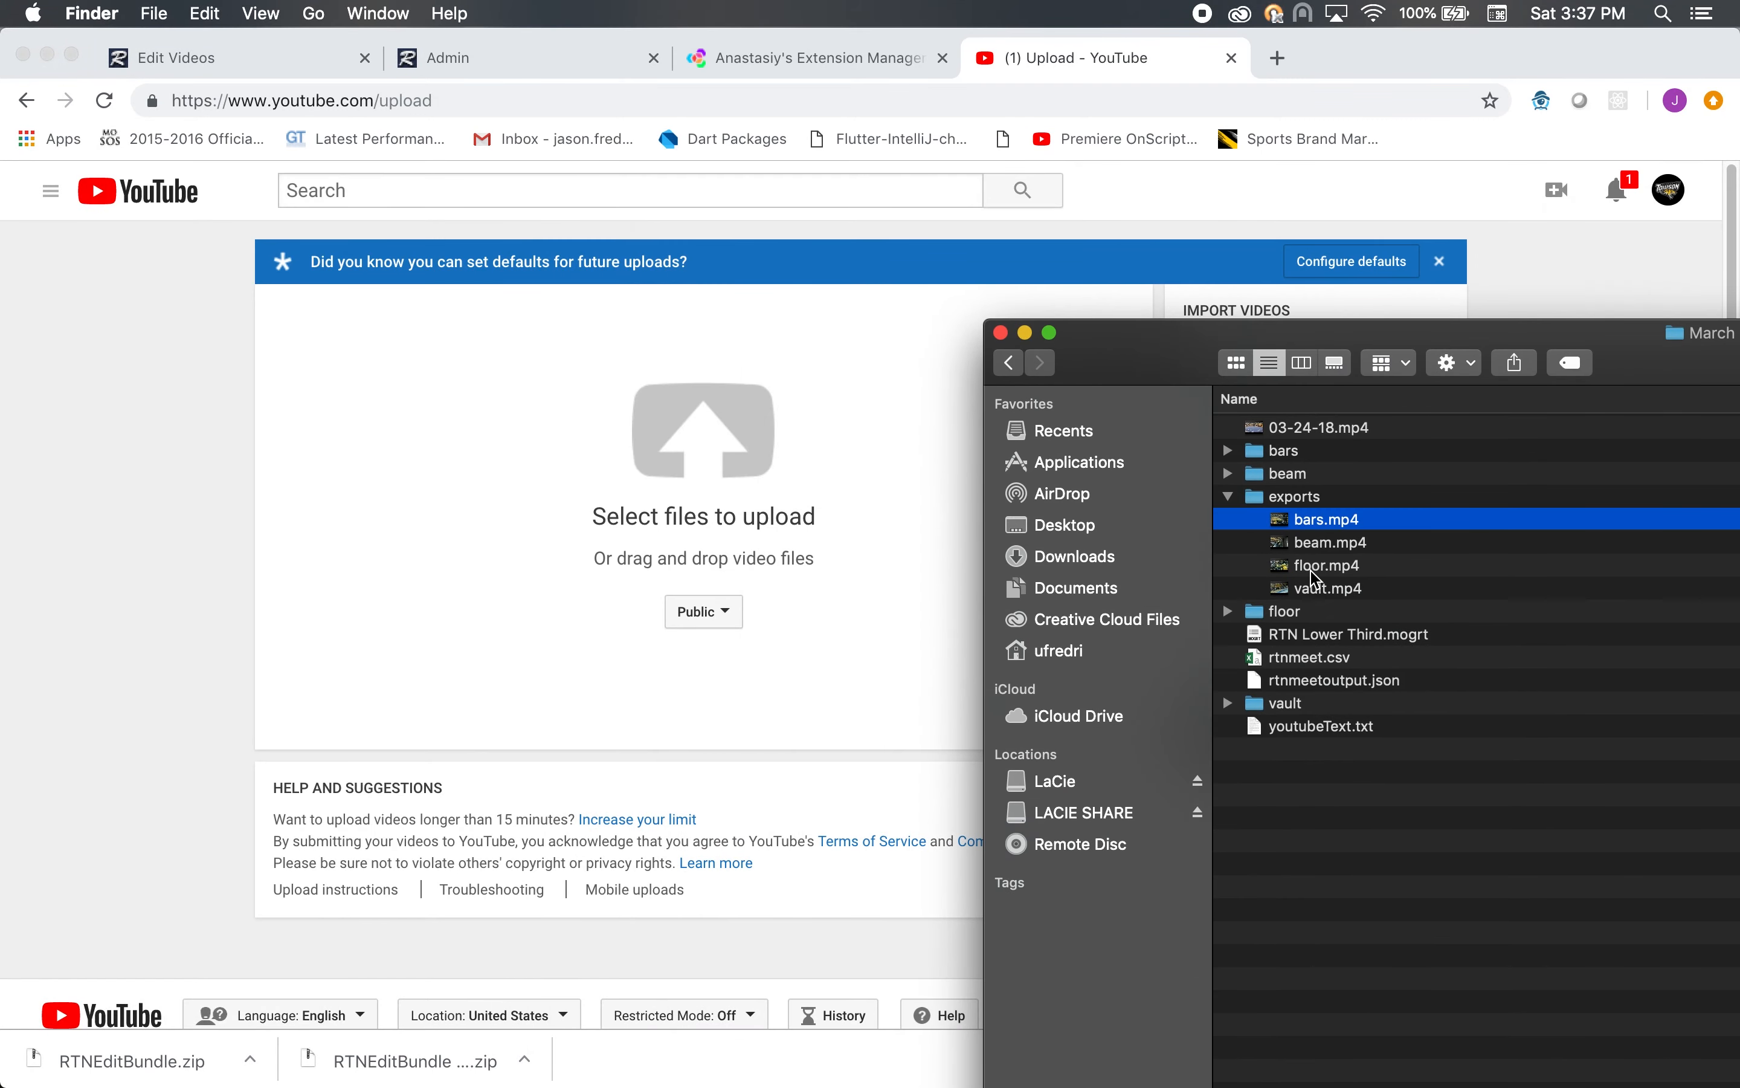
pyautogui.keyDown('shift'); pyautogui.click(1318, 590); pyautogui.keyUp('shift')
pyautogui.moveTo(1318, 590); pyautogui.dragTo(806, 493)
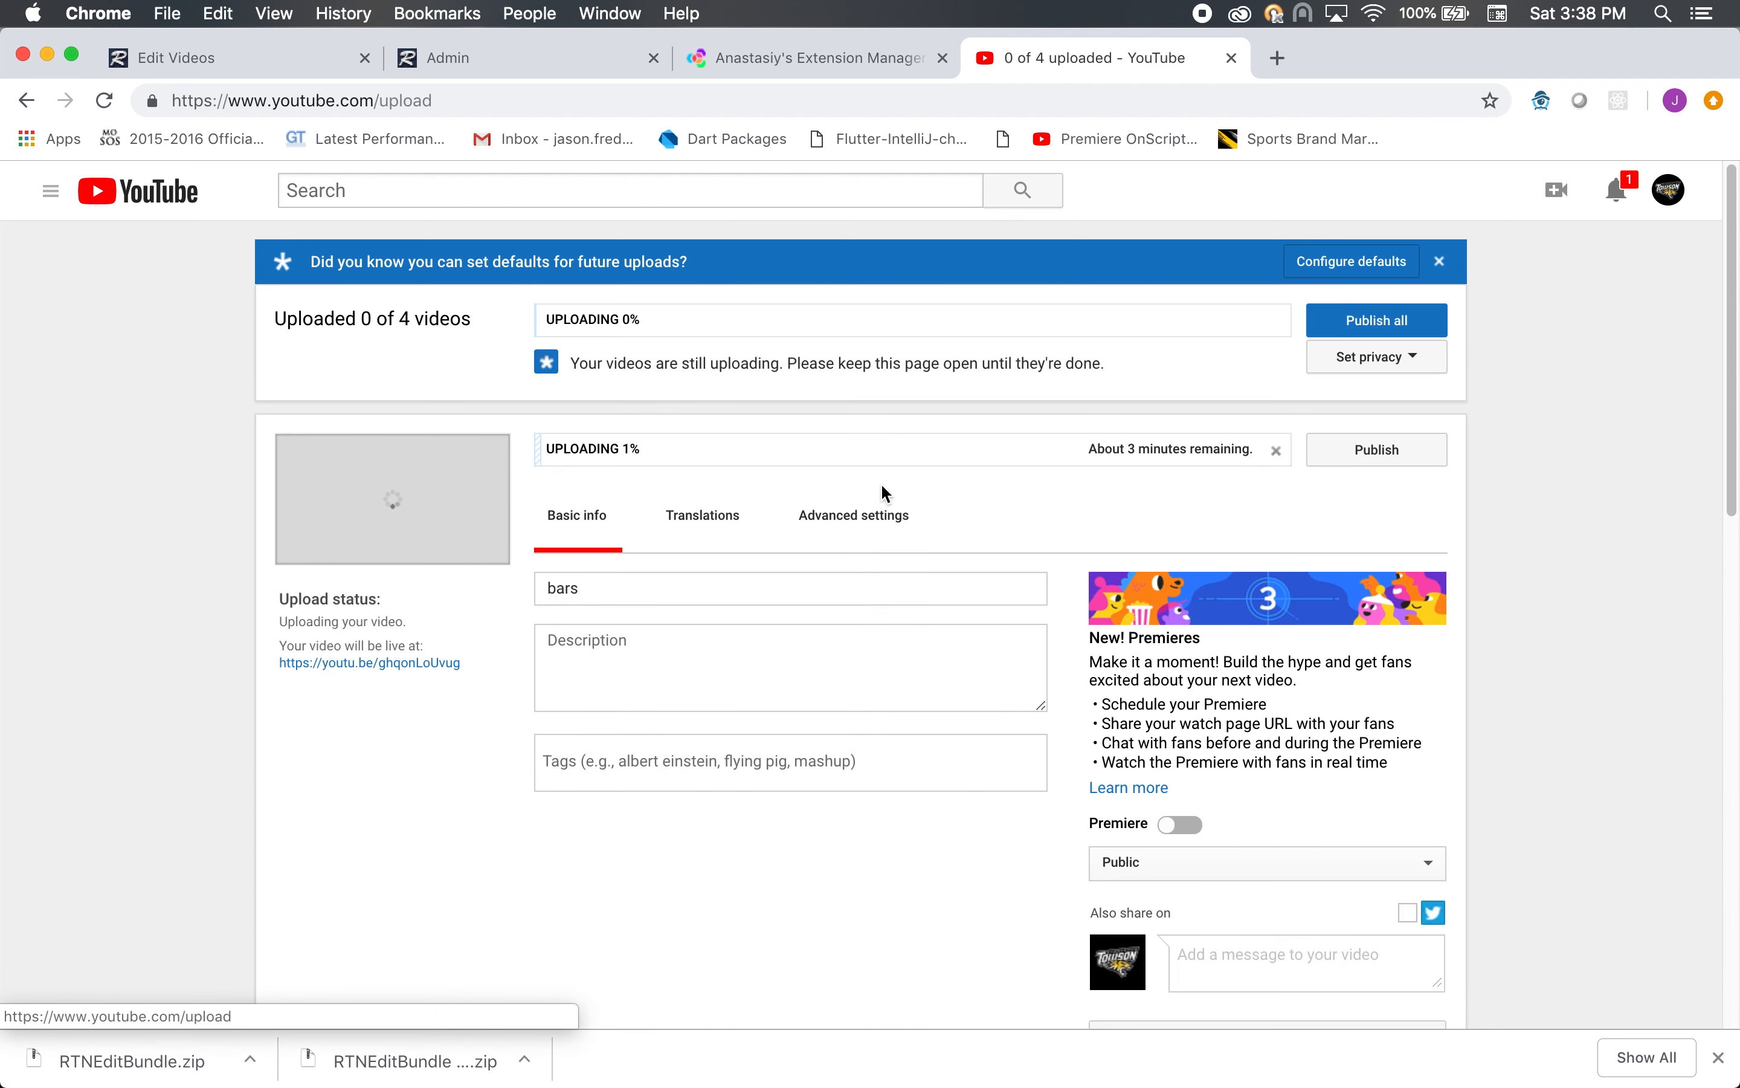
# Open youtubeText.txt from the March 24, 2018 folder and place it beside the YouTube upload page
pyautogui.moveTo(846, 1086)
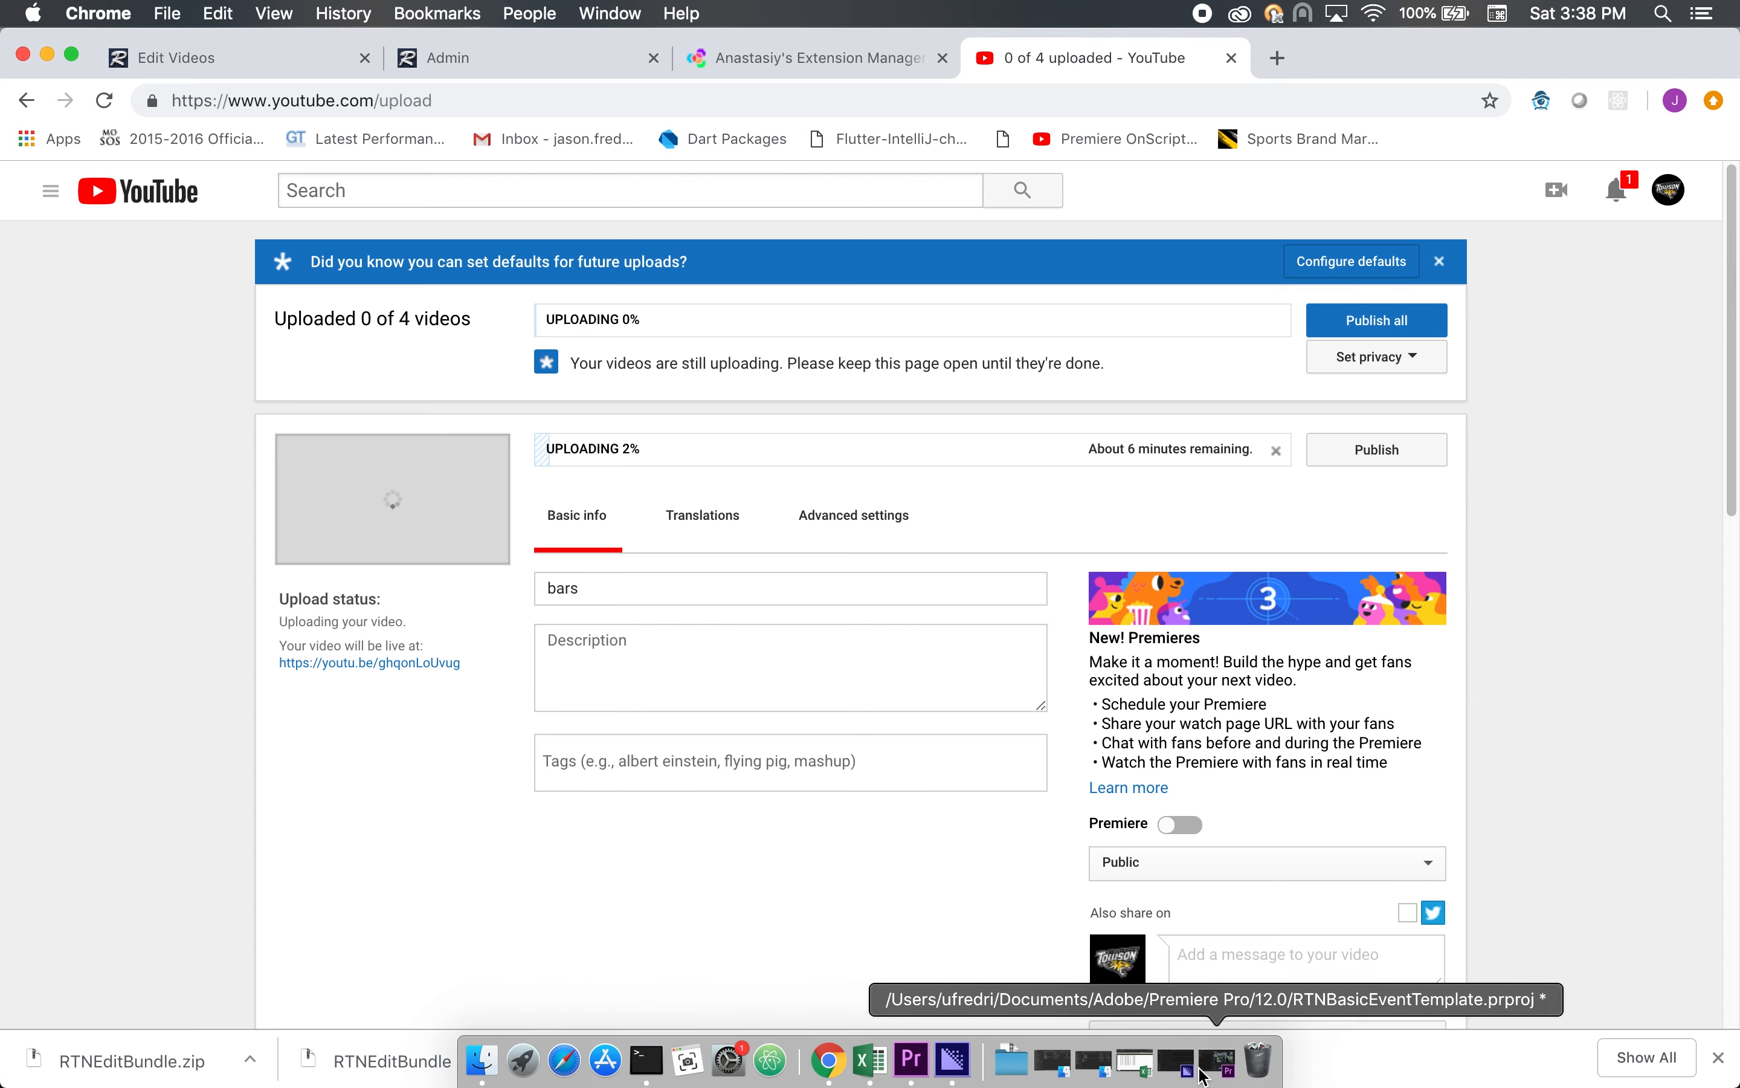
pyautogui.click(1055, 1065)
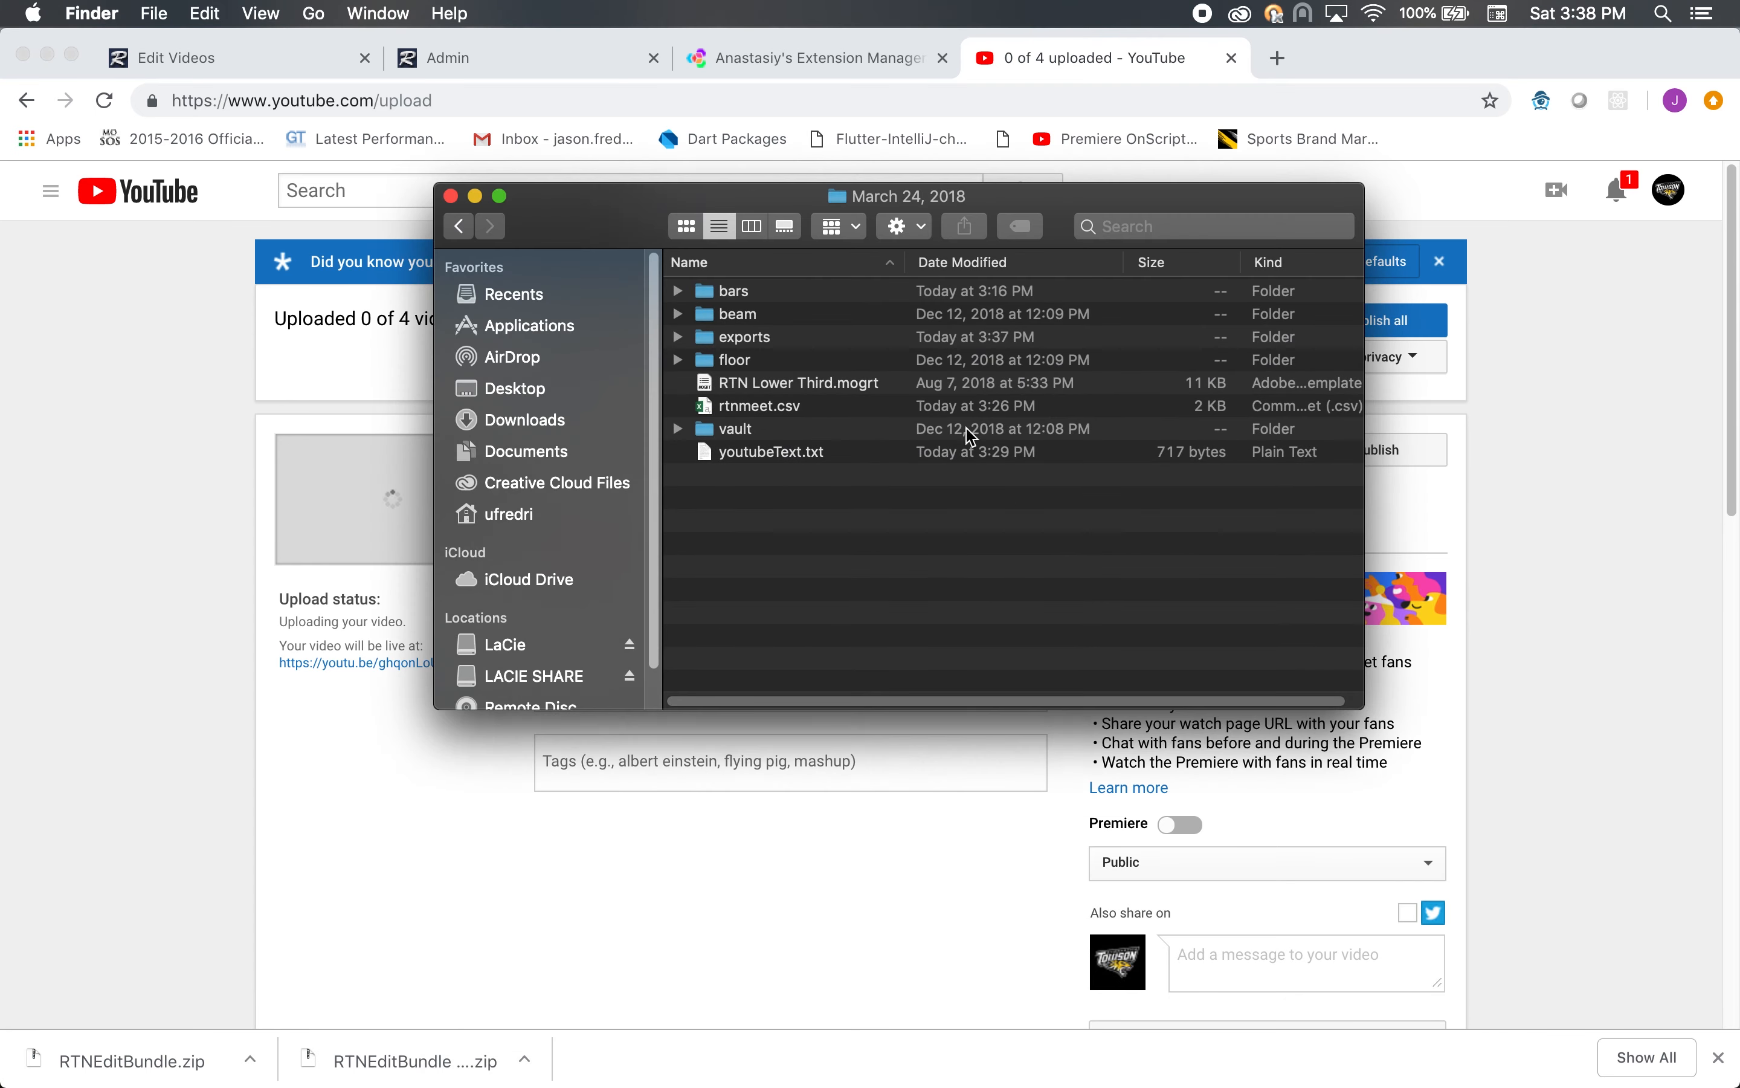
pyautogui.moveTo(657, 210); pyautogui.dragTo(694, 165)
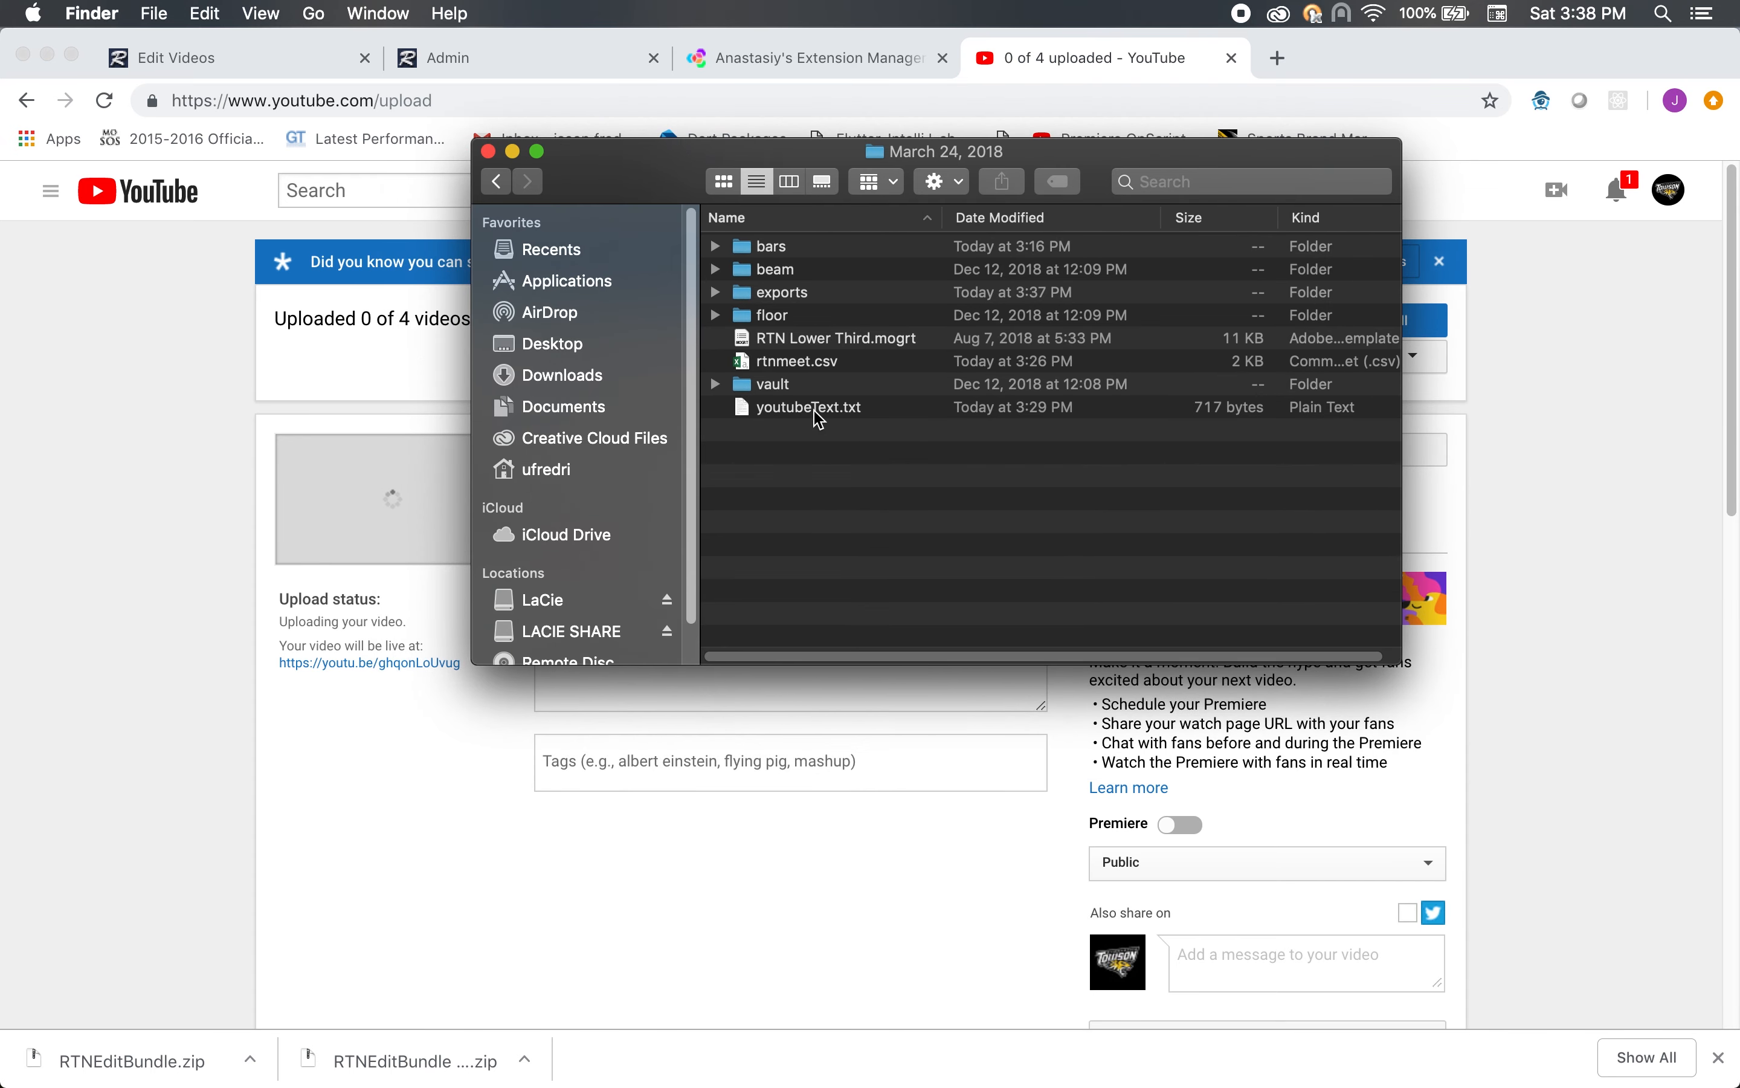
pyautogui.rightClick(810, 407)
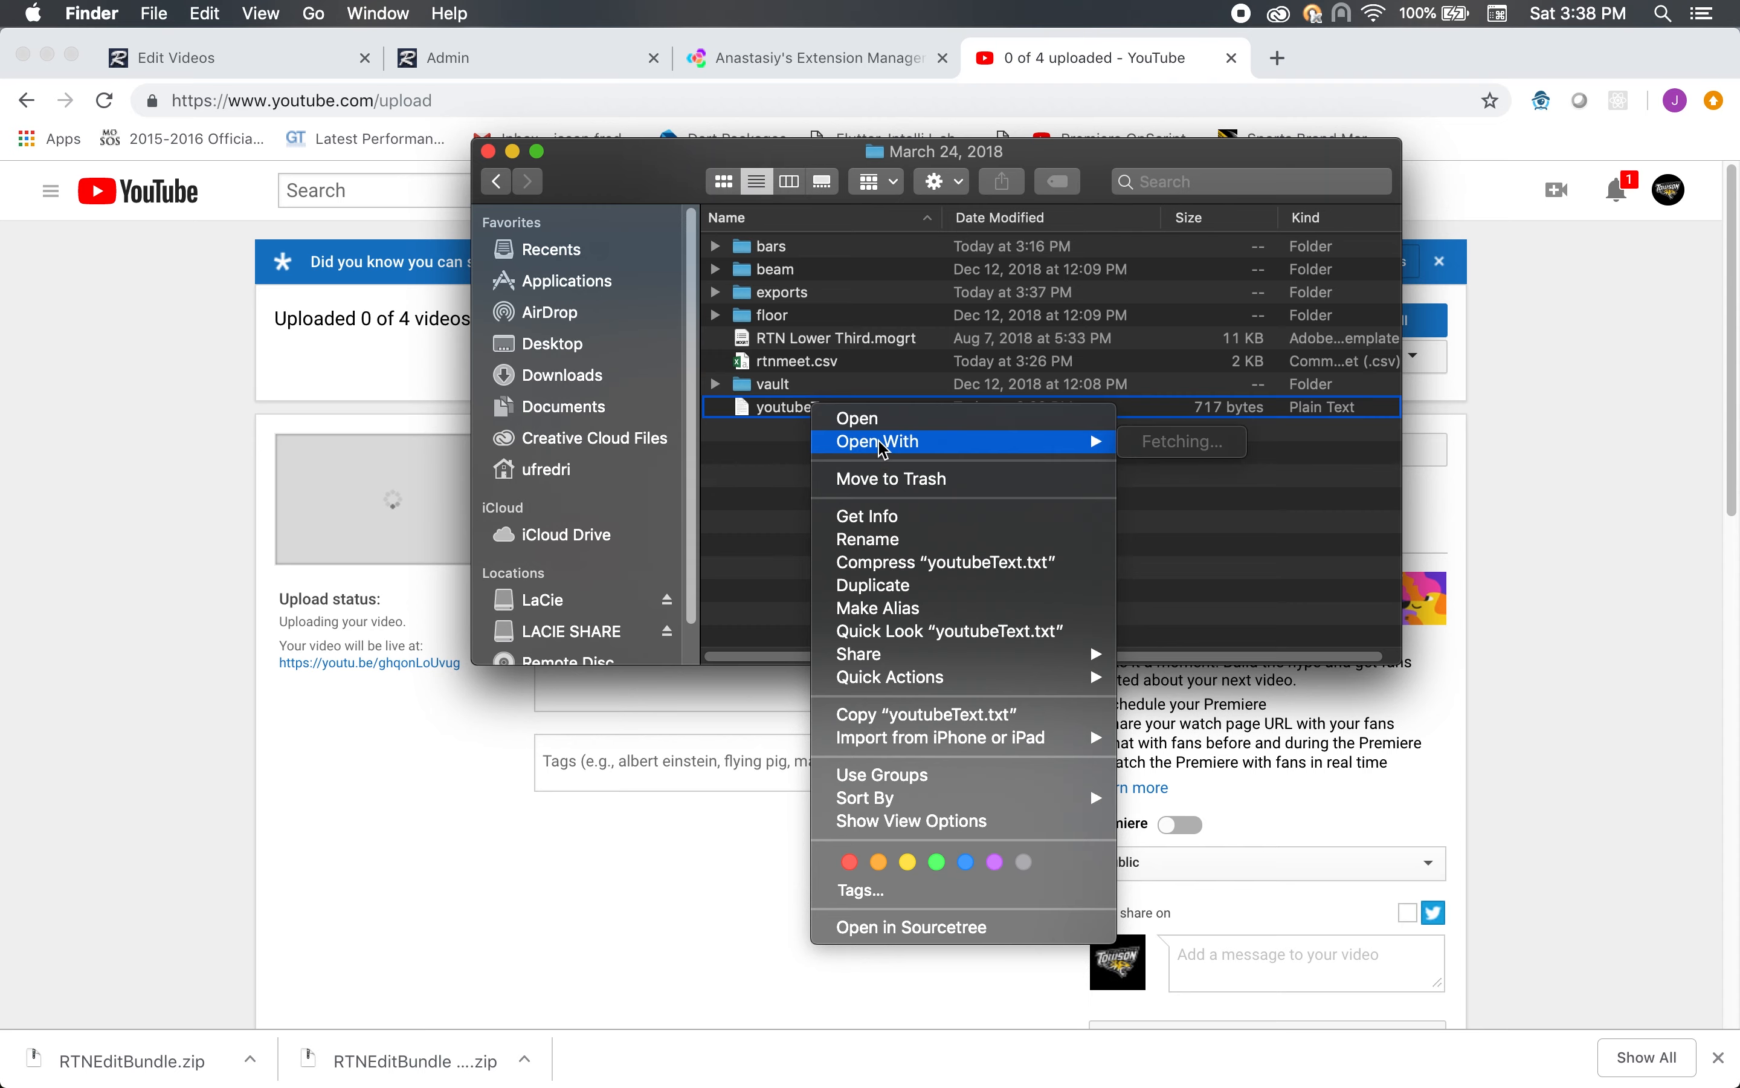
pyautogui.click(856, 421)
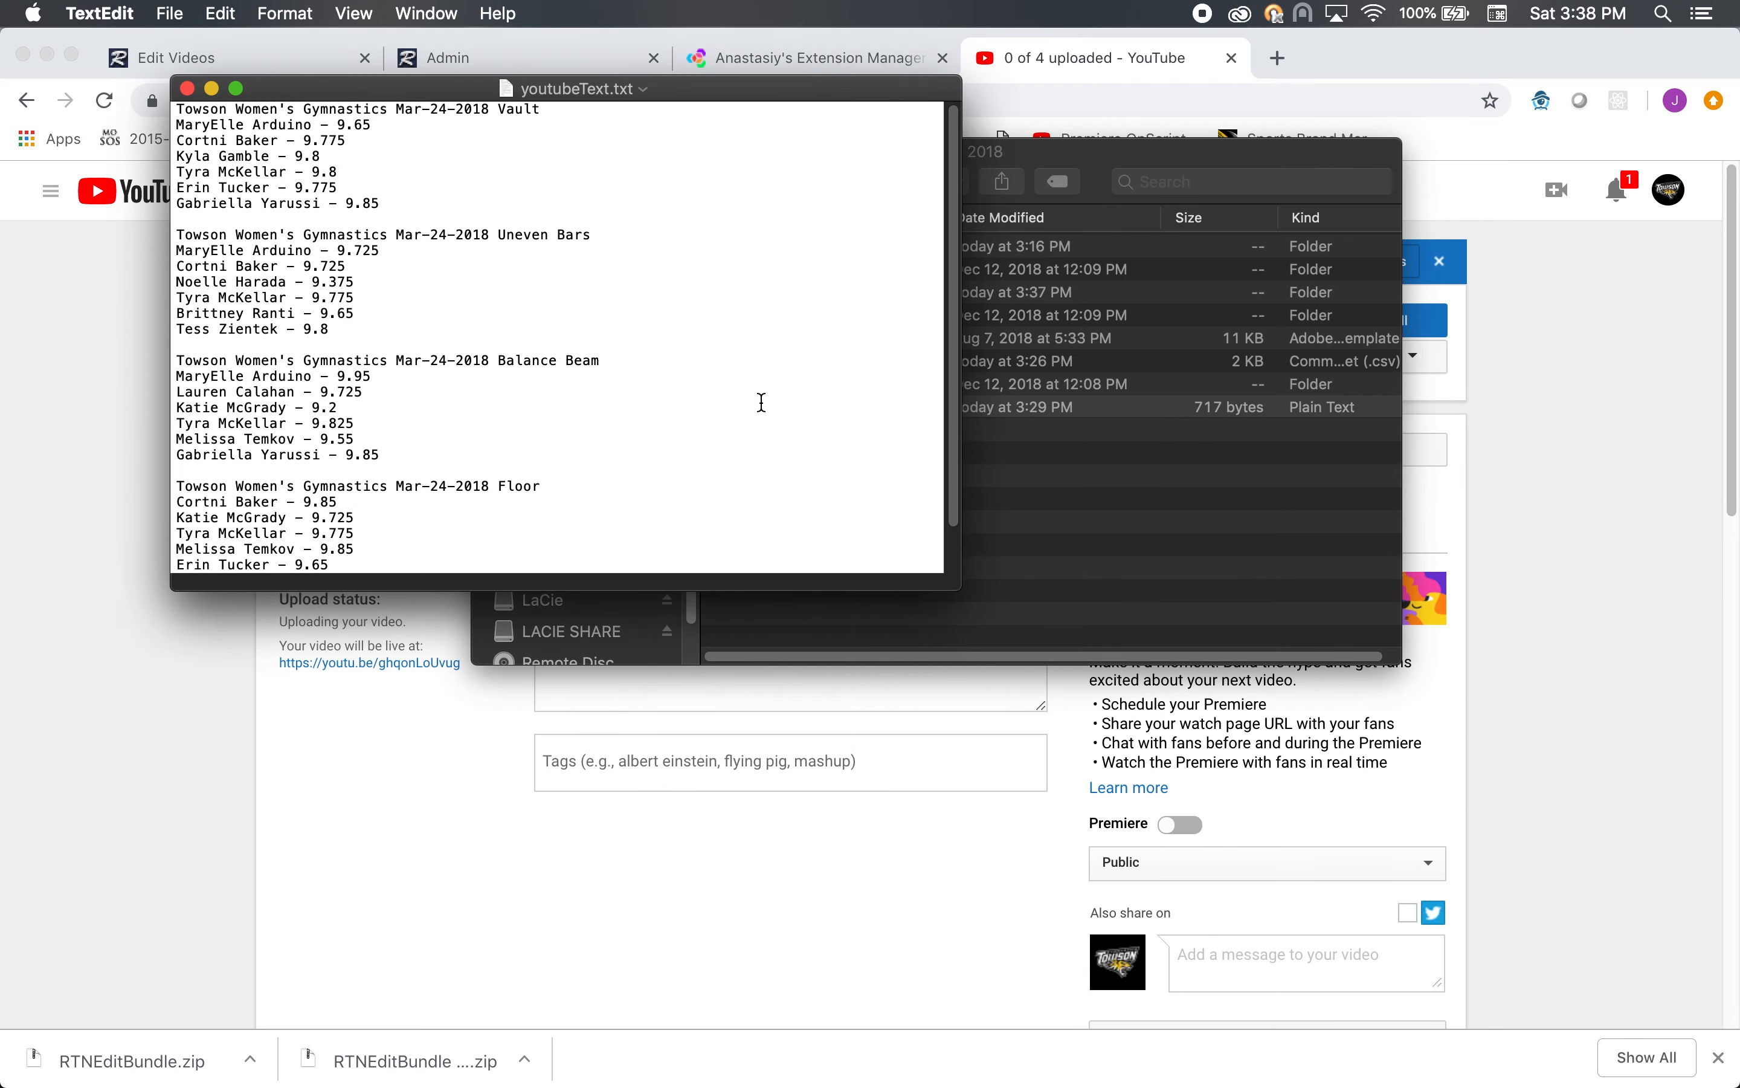
pyautogui.moveTo(461, 102); pyautogui.dragTo(1040, 155)
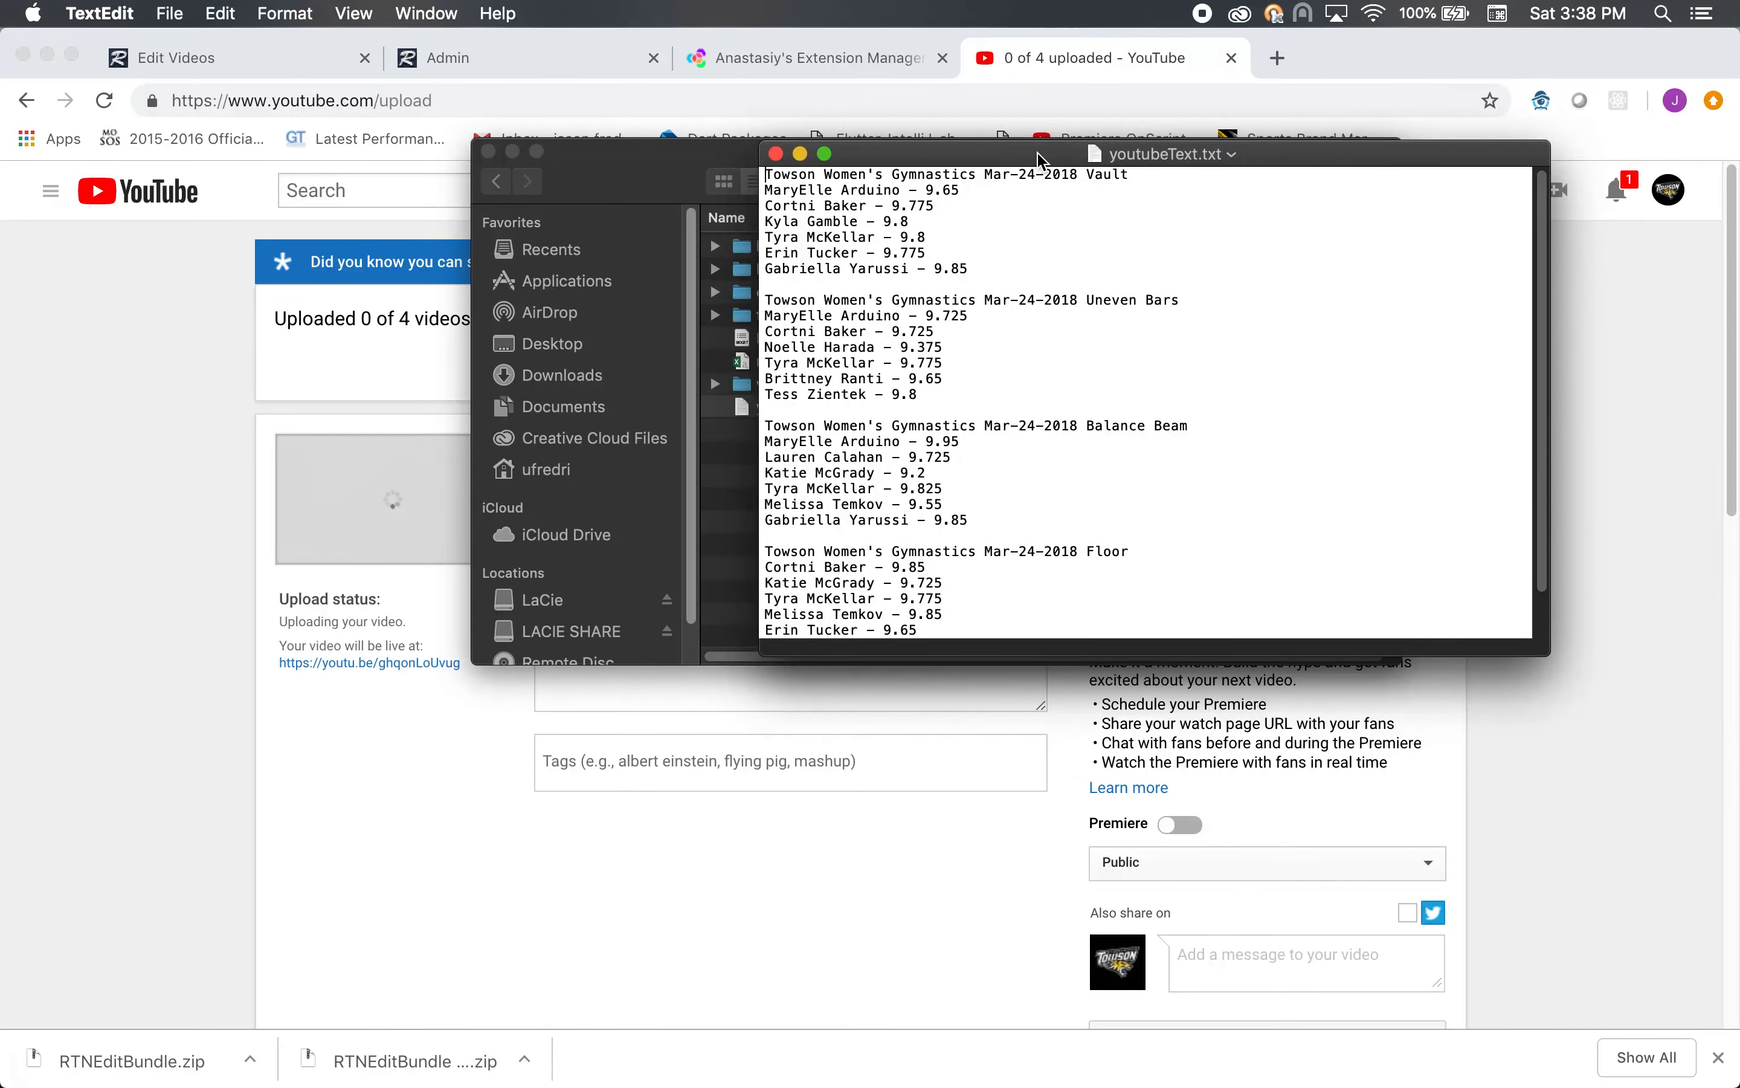
pyautogui.moveTo(767, 176); pyautogui.dragTo(990, 268)
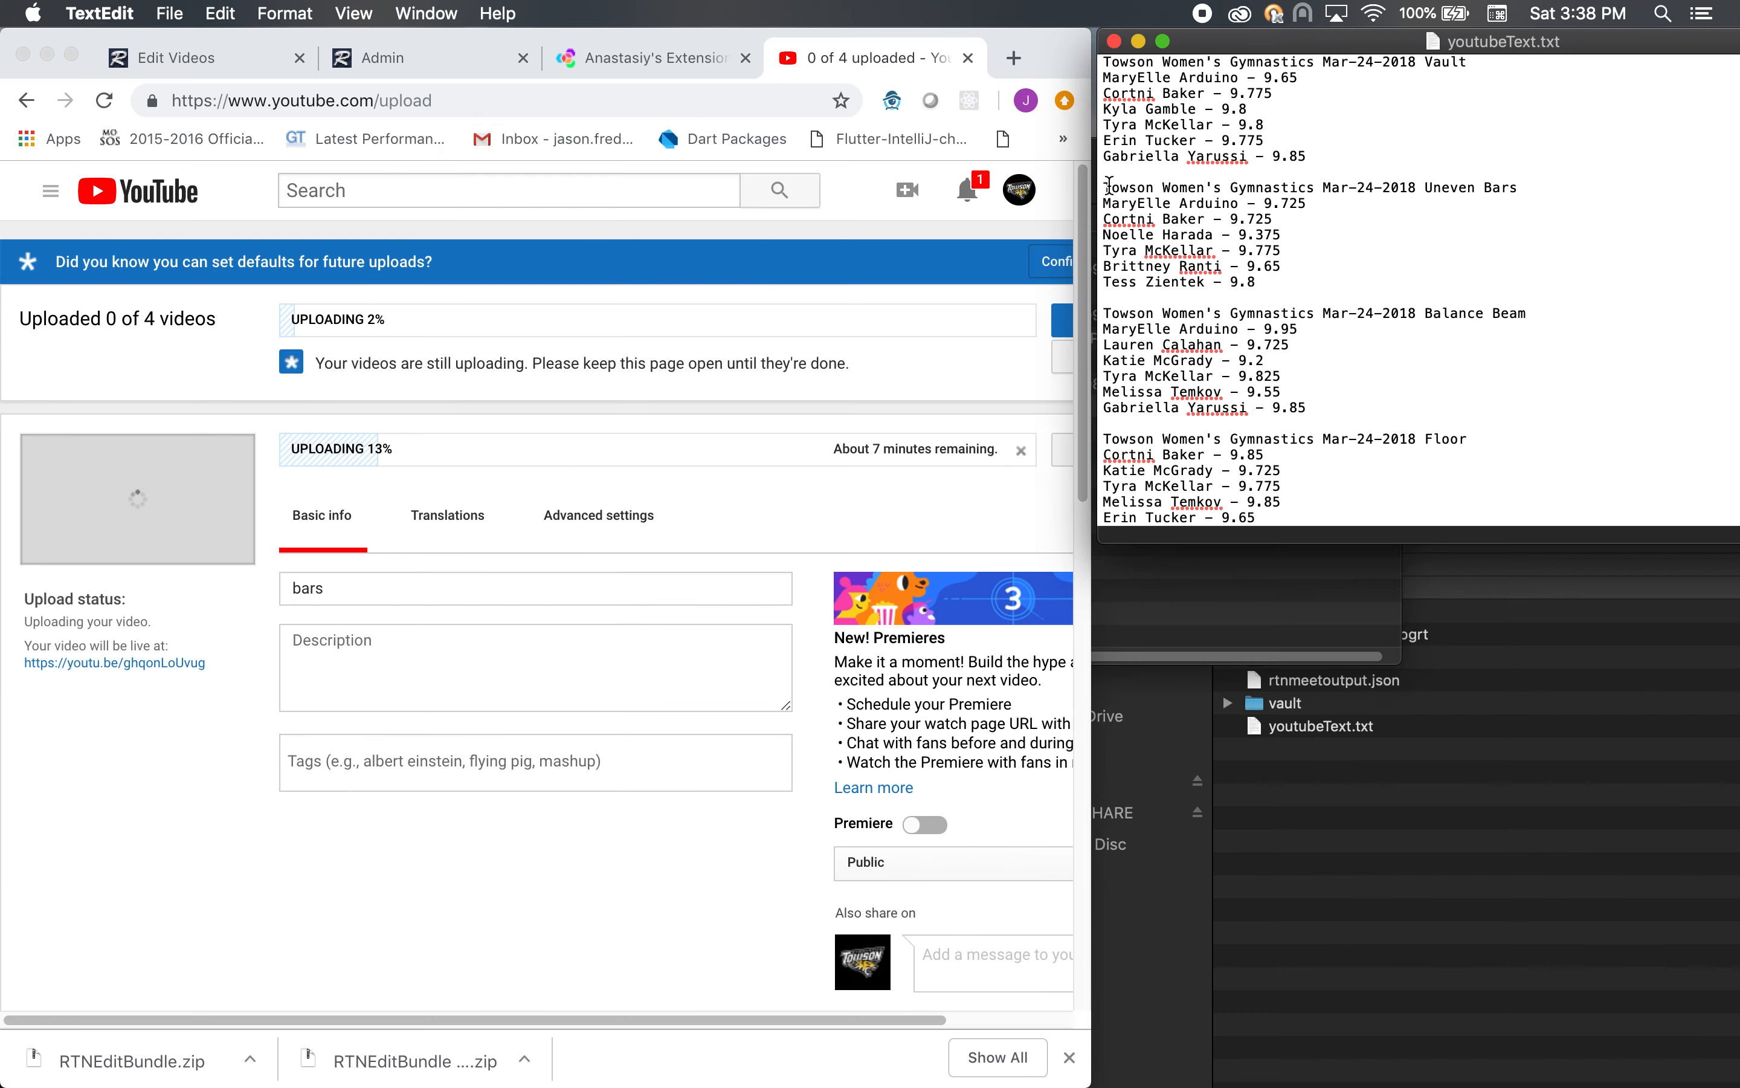
# Copy the Uneven Bars block from youtubeText.txt into the description of the bars video
pyautogui.moveTo(1110, 186); pyautogui.dragTo(1297, 277)
pyautogui.press('cmd+c')
pyautogui.click(354, 657)
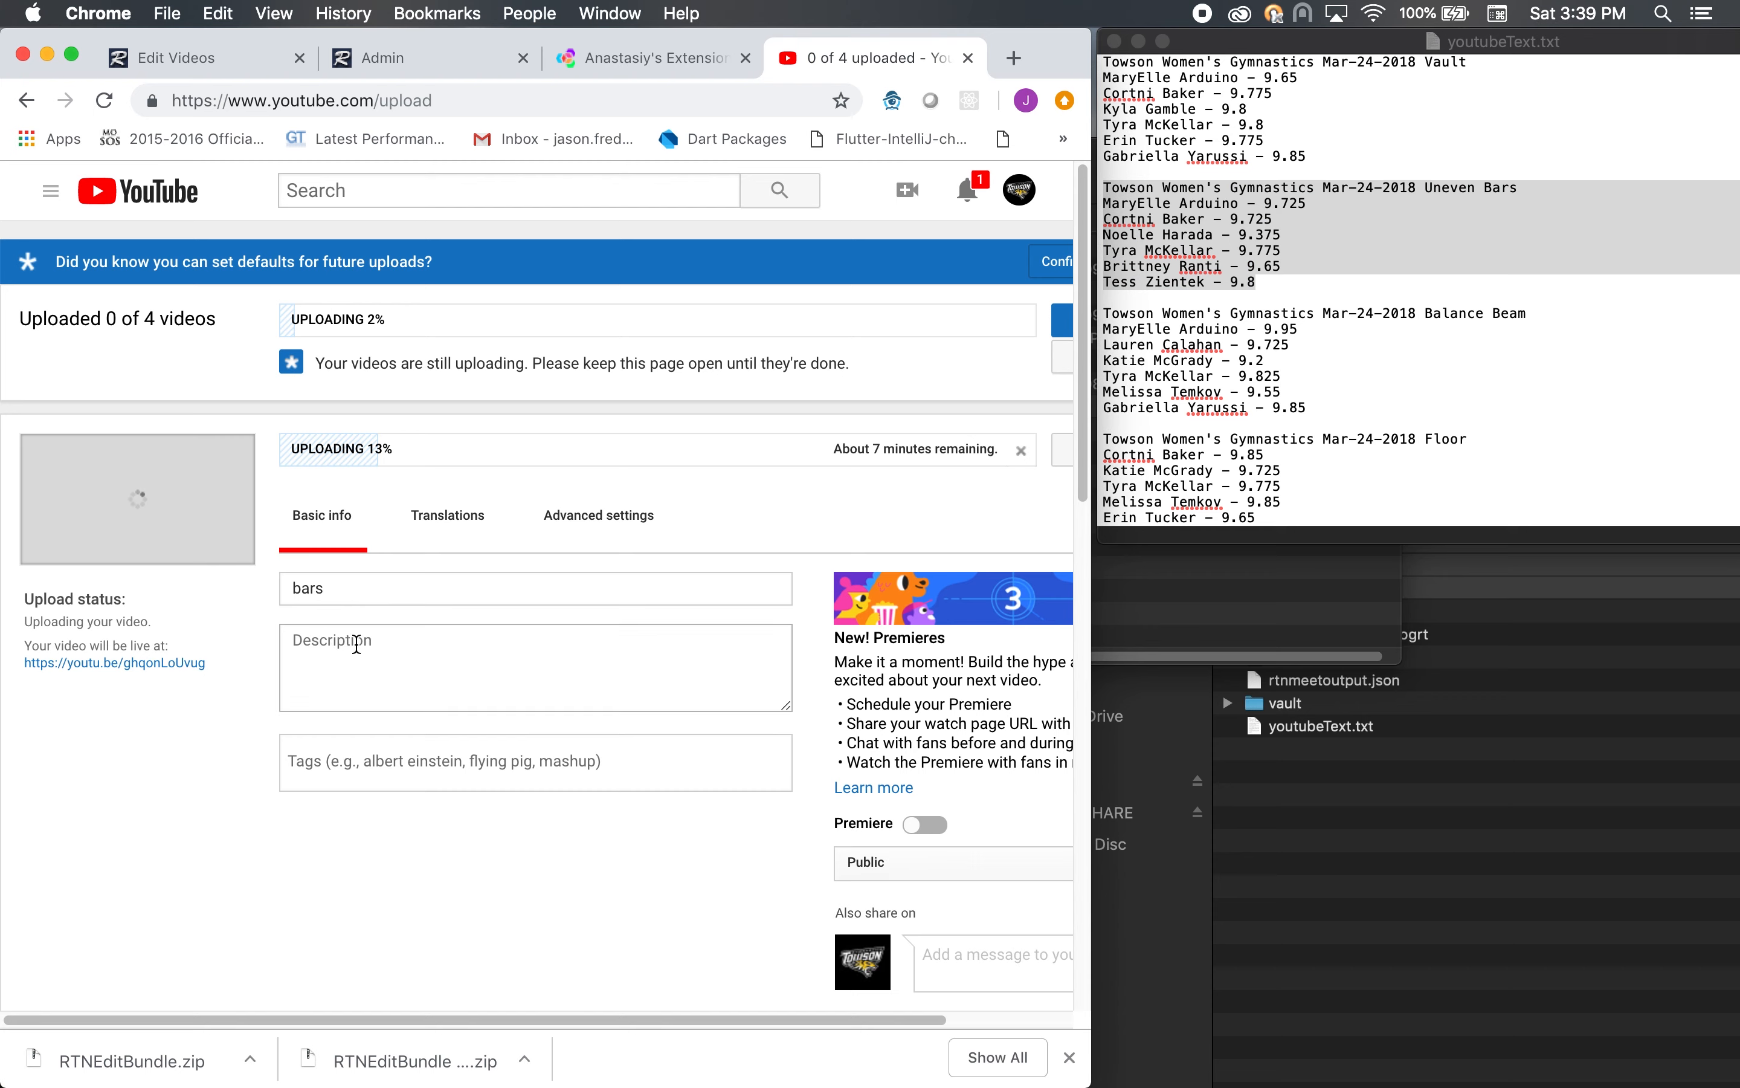
pyautogui.press('cmd+v')
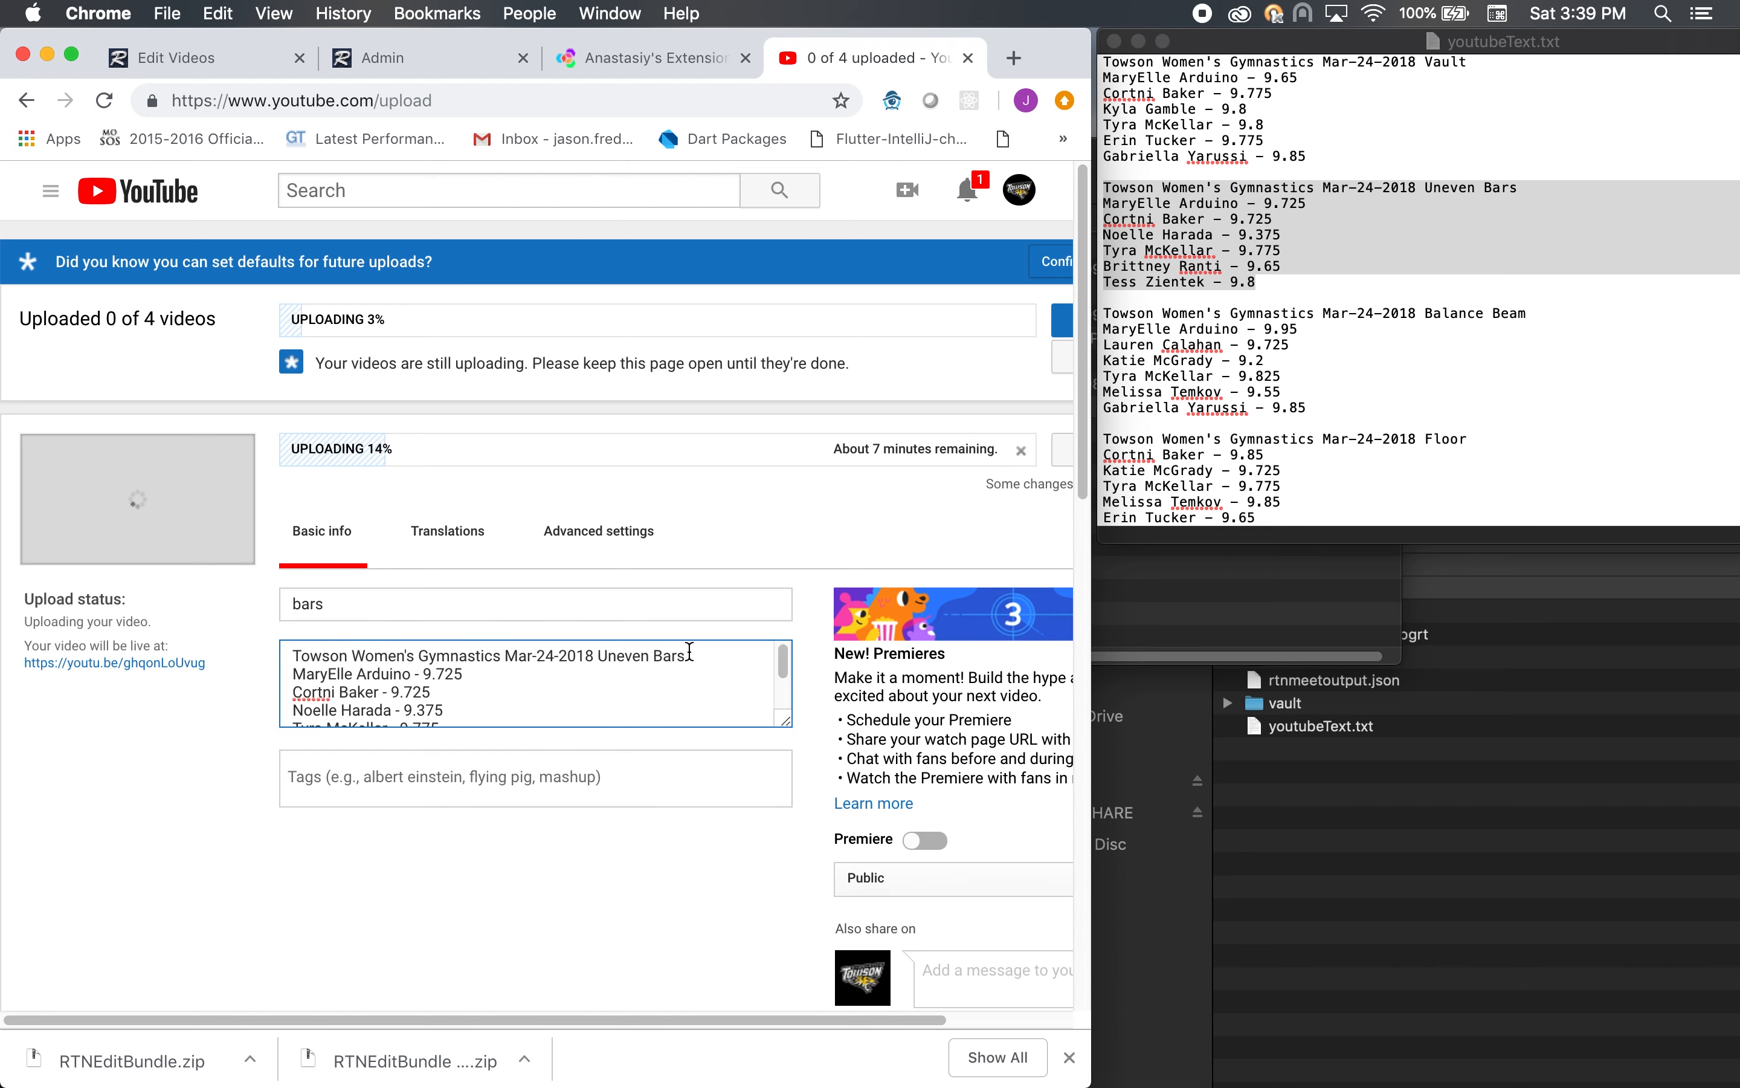
# Replace the bars video's title with its description heading, "Towson Women's Gymnastics Mar-24-2018 Uneven Bars"
pyautogui.moveTo(689, 651); pyautogui.dragTo(264, 649)
pyautogui.press('cmd+c')
pyautogui.moveTo(439, 601); pyautogui.dragTo(224, 597)
pyautogui.press('cmd+v')
# Copy the Balance Beam block from youtubeText.txt into the description of the beam video
pyautogui.scroll(-10, 655, 597)
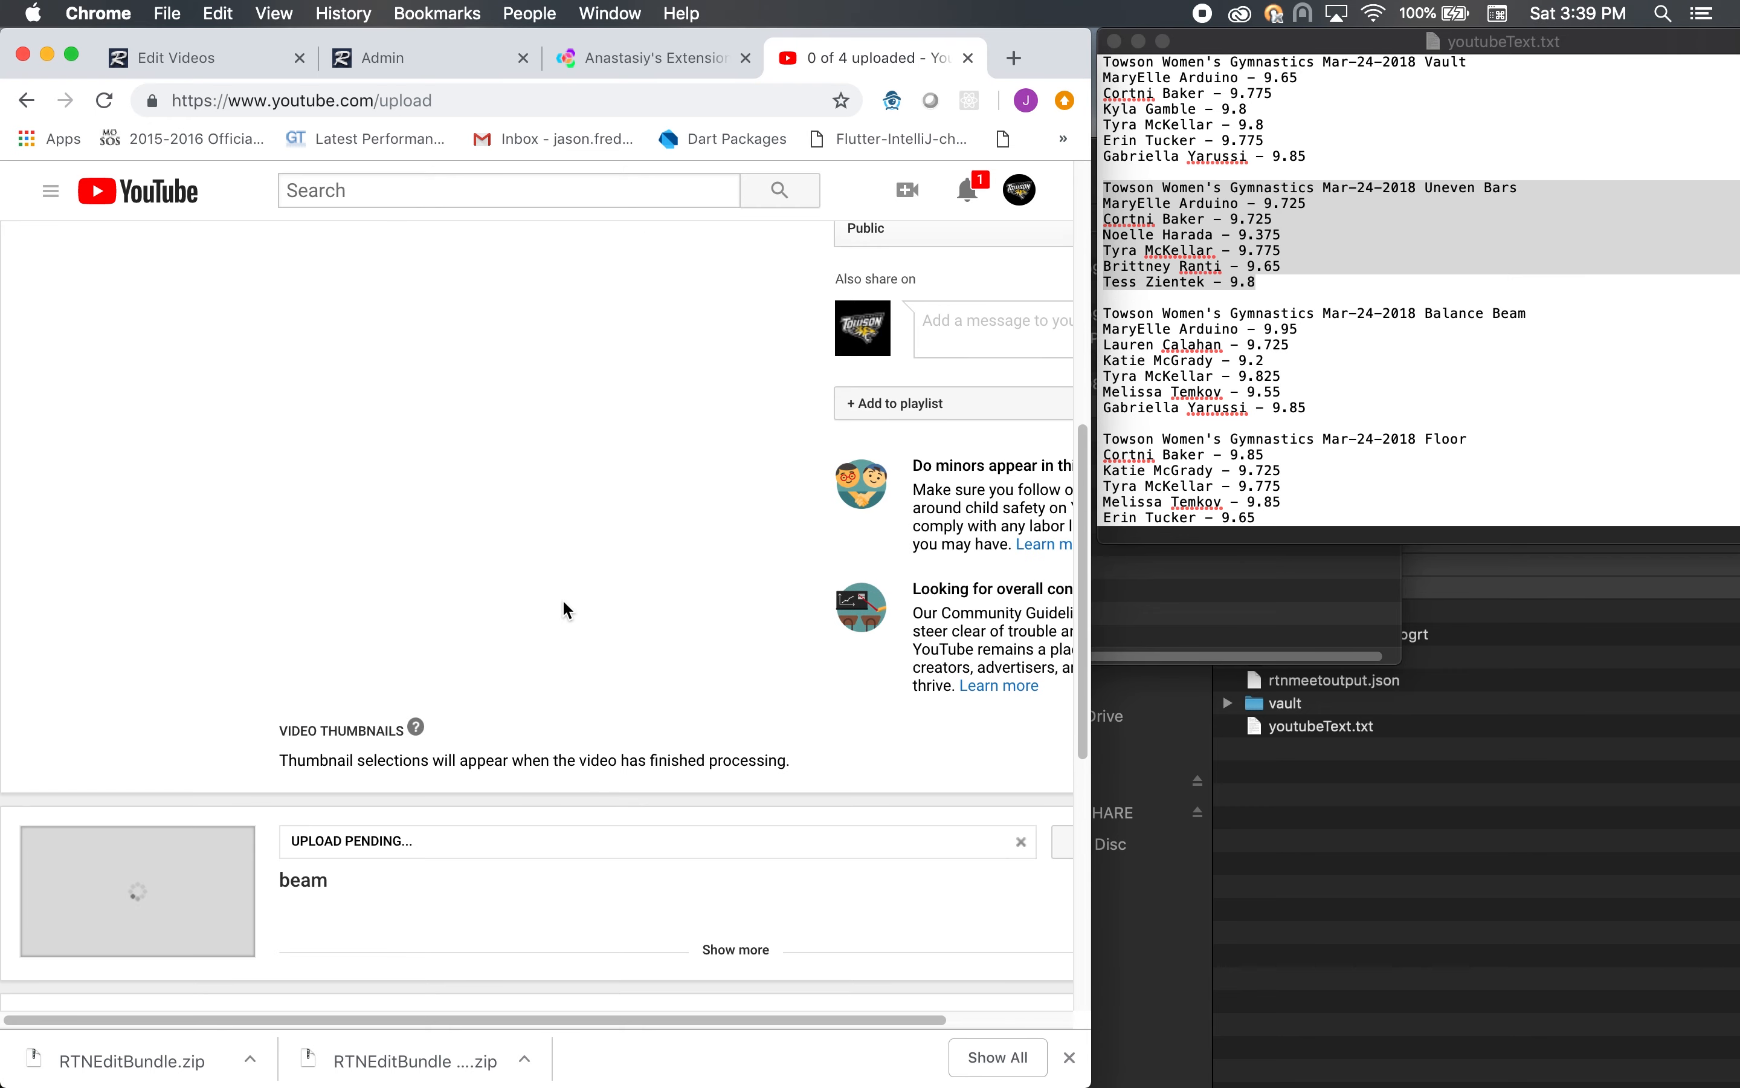
pyautogui.click(1277, 322)
pyautogui.moveTo(1098, 319); pyautogui.dragTo(1328, 410)
pyautogui.press('cmd+c')
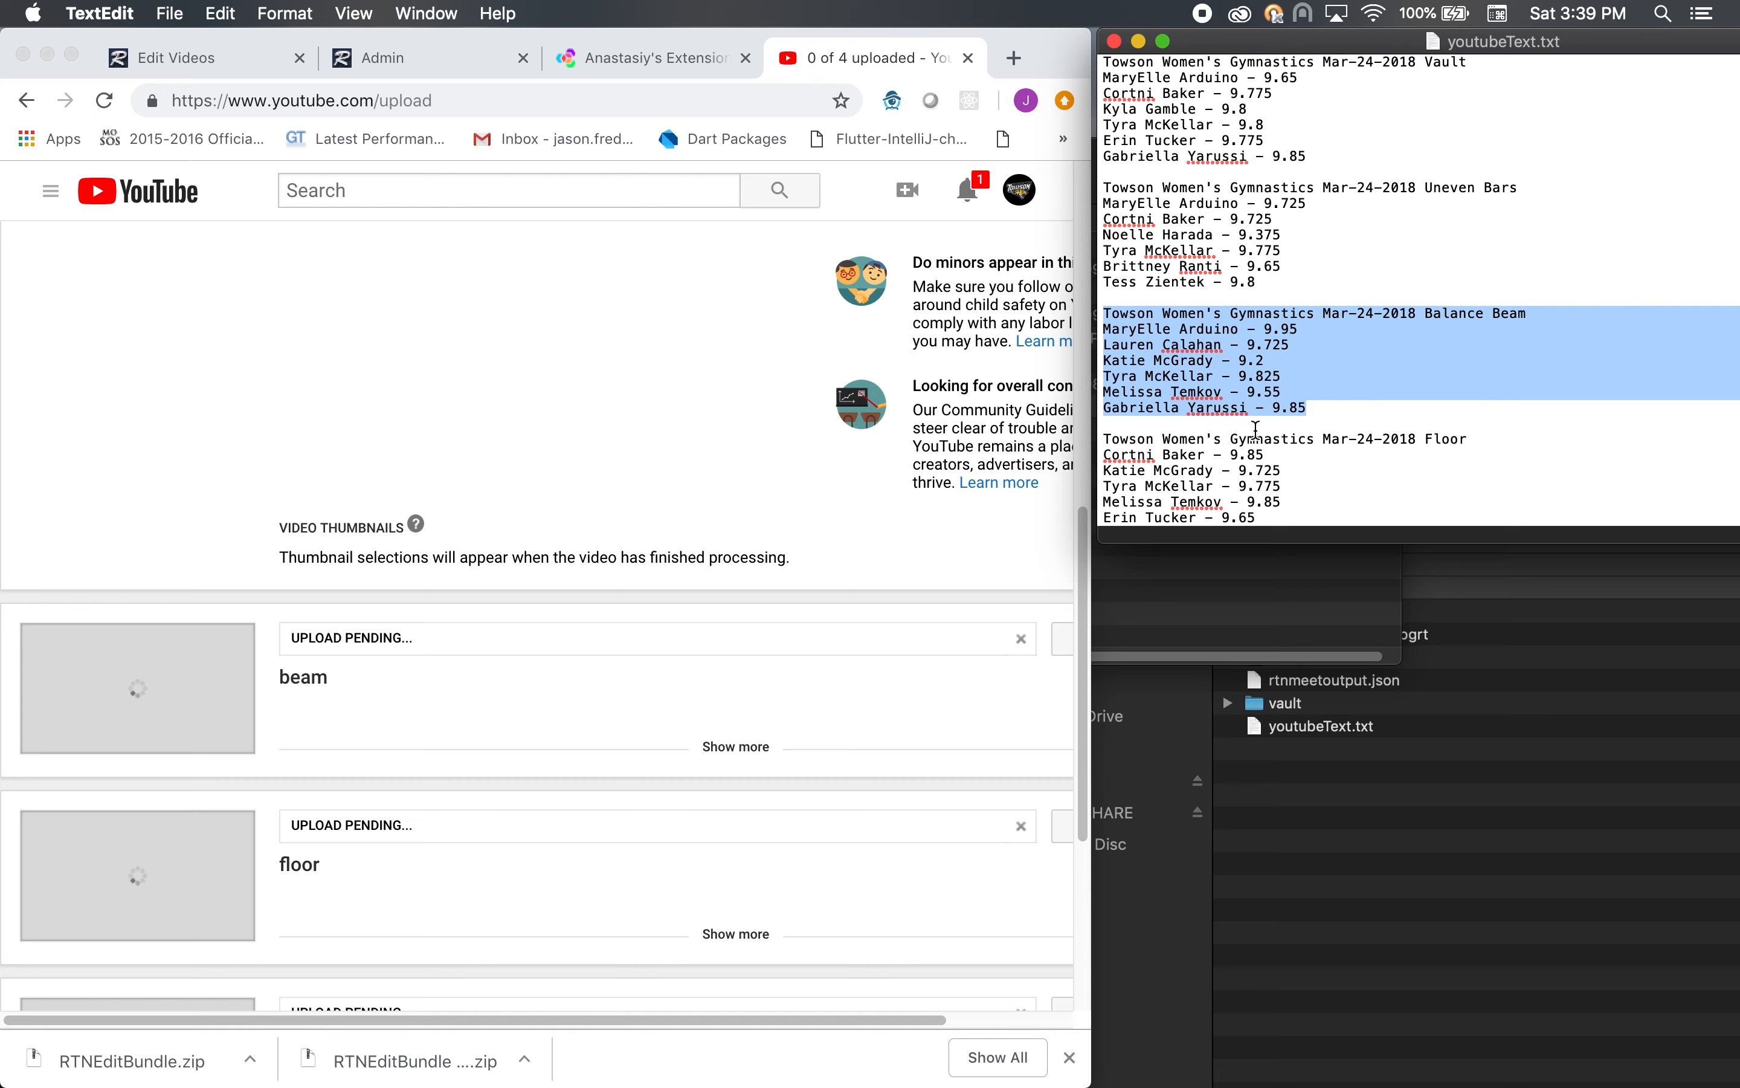
pyautogui.click(751, 746)
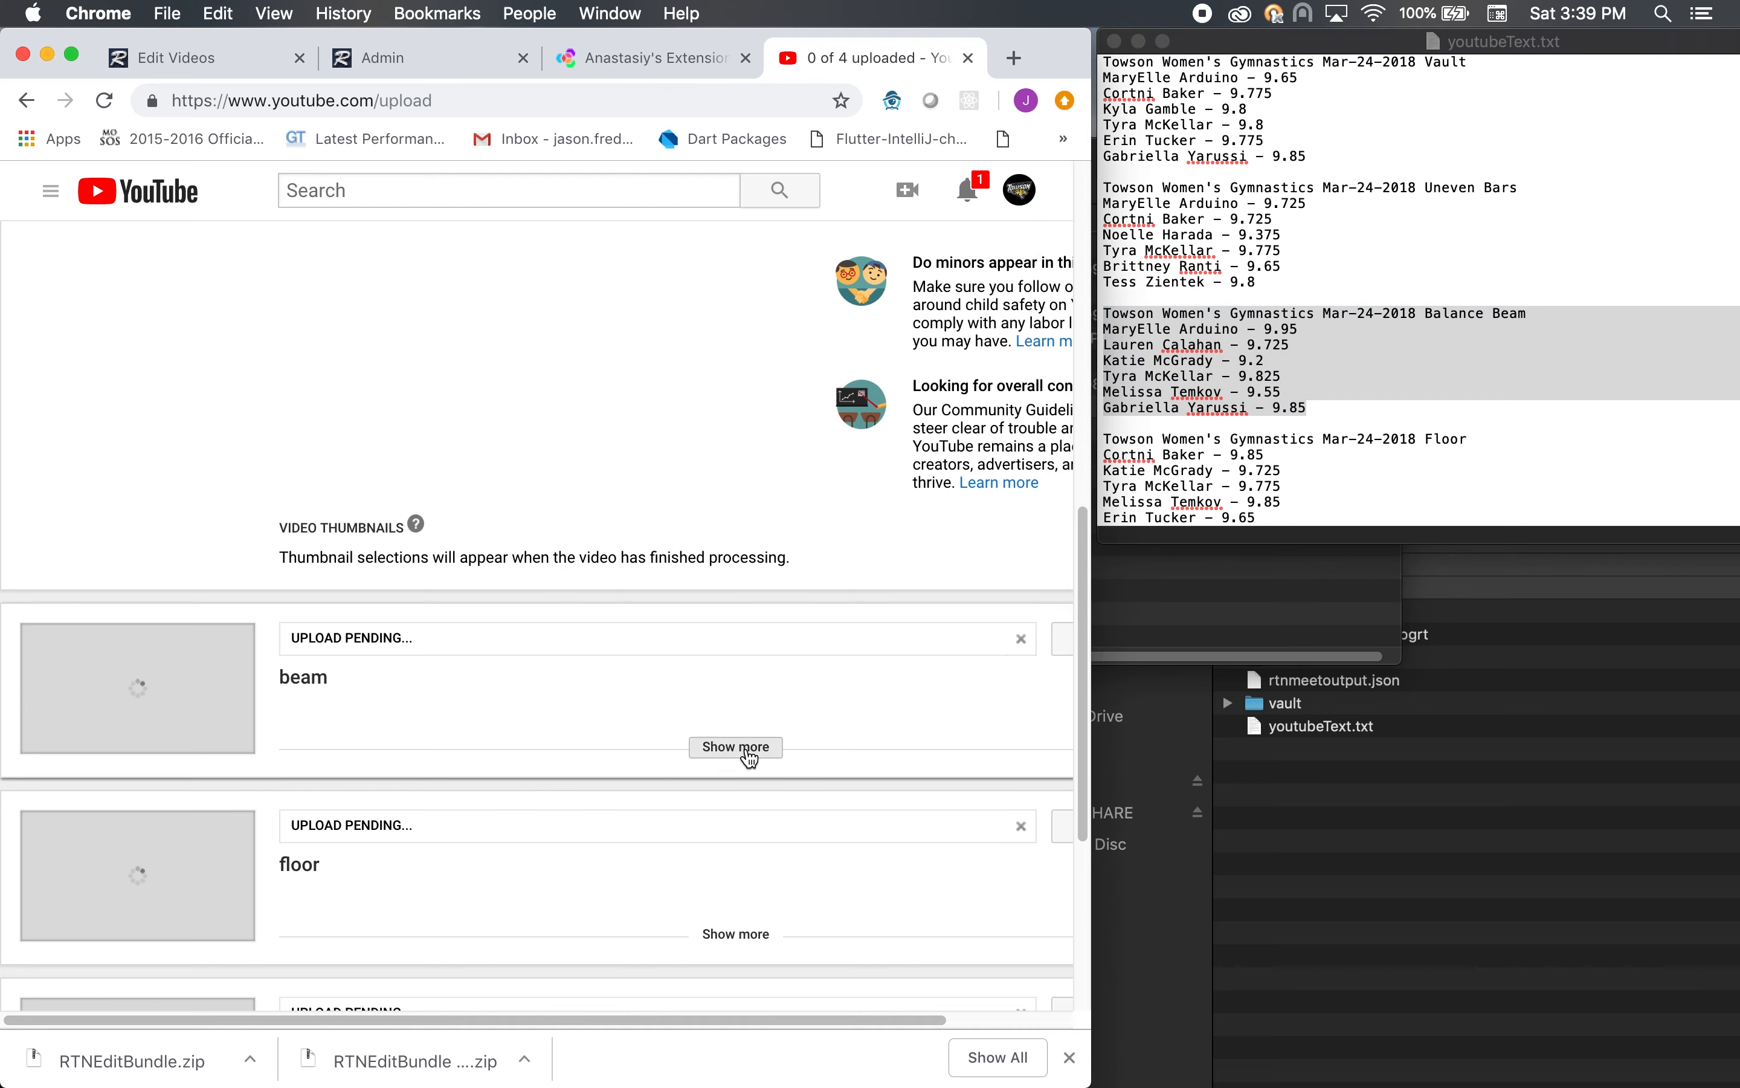
pyautogui.click(359, 820)
pyautogui.press('super+v')
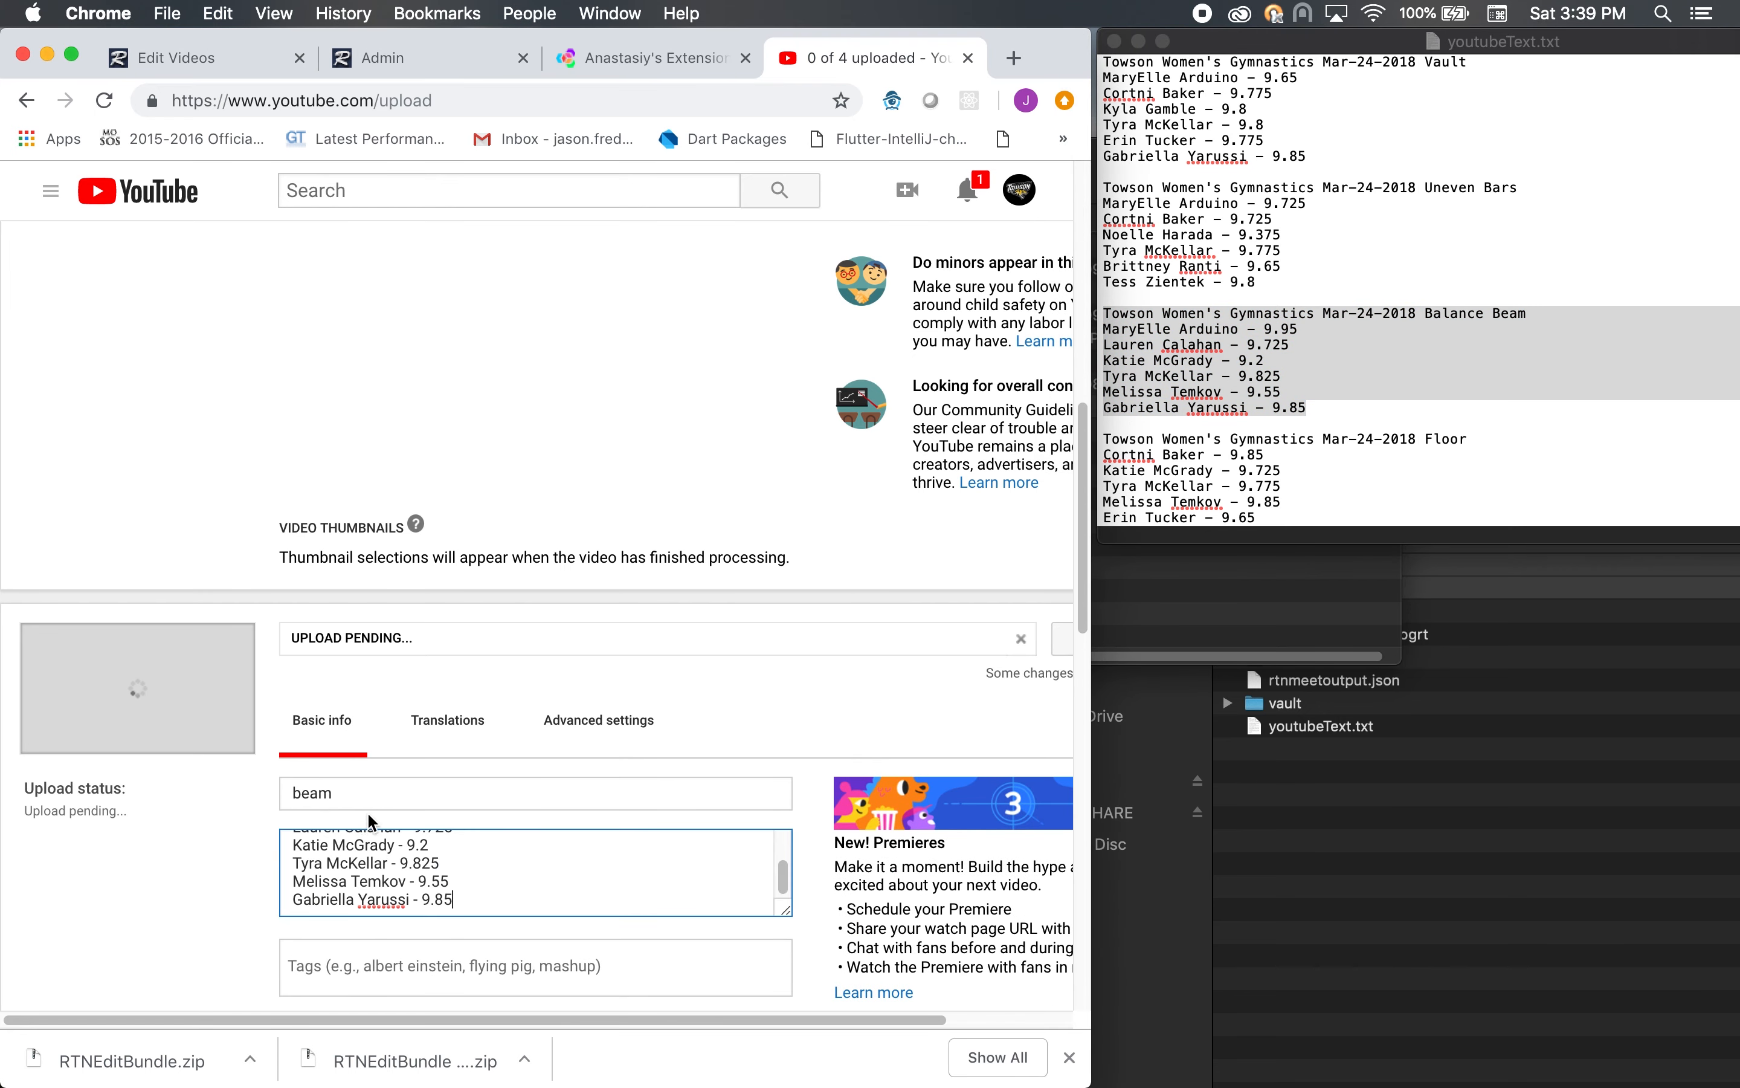
# Replace the beam video's title with its description heading, "Towson Women's Gymnastics Mar-24-2018 Balance Beam"
pyautogui.scroll(3, 479, 853)
pyautogui.moveTo(697, 850); pyautogui.dragTo(241, 841)
pyautogui.press('super+c')
pyautogui.doubleClick(310, 793)
pyautogui.press('super+v')
# Expand the floor video's details and fill its description with the Floor block from youtubeText.txt
pyautogui.scroll(-5, 684, 615)
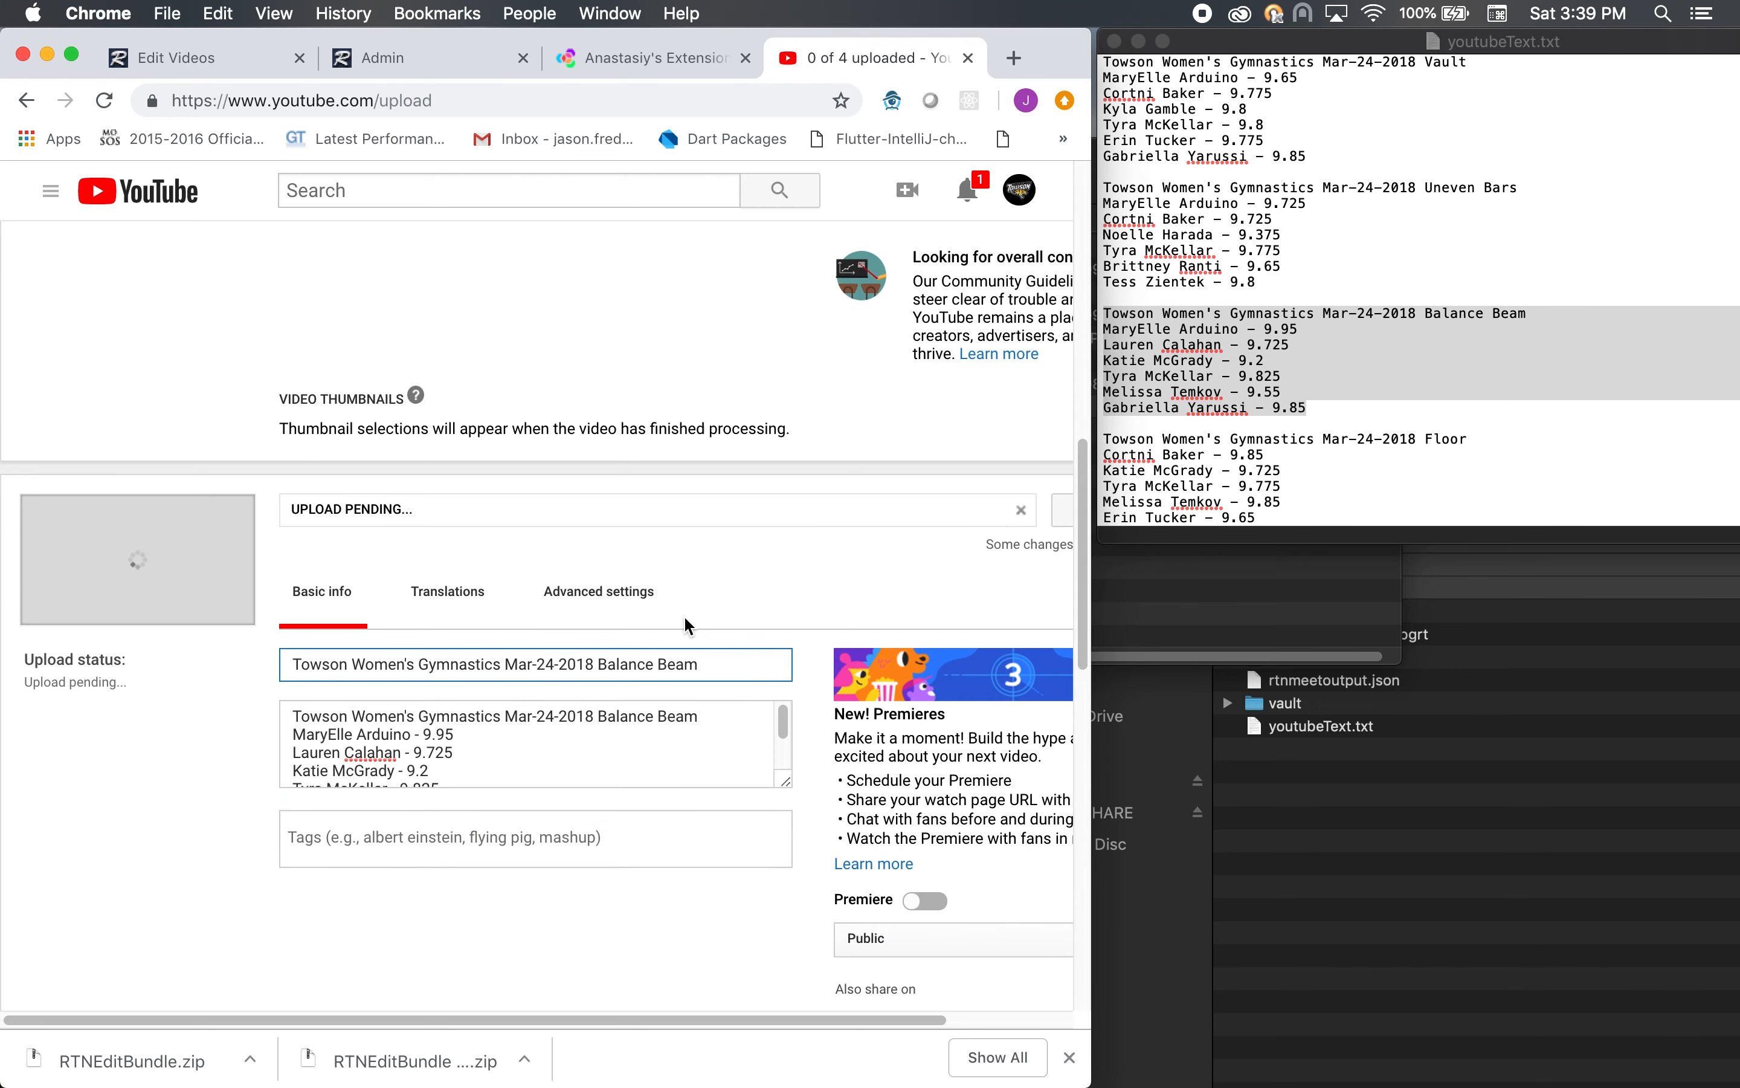
pyautogui.scroll(-5, 790, 615)
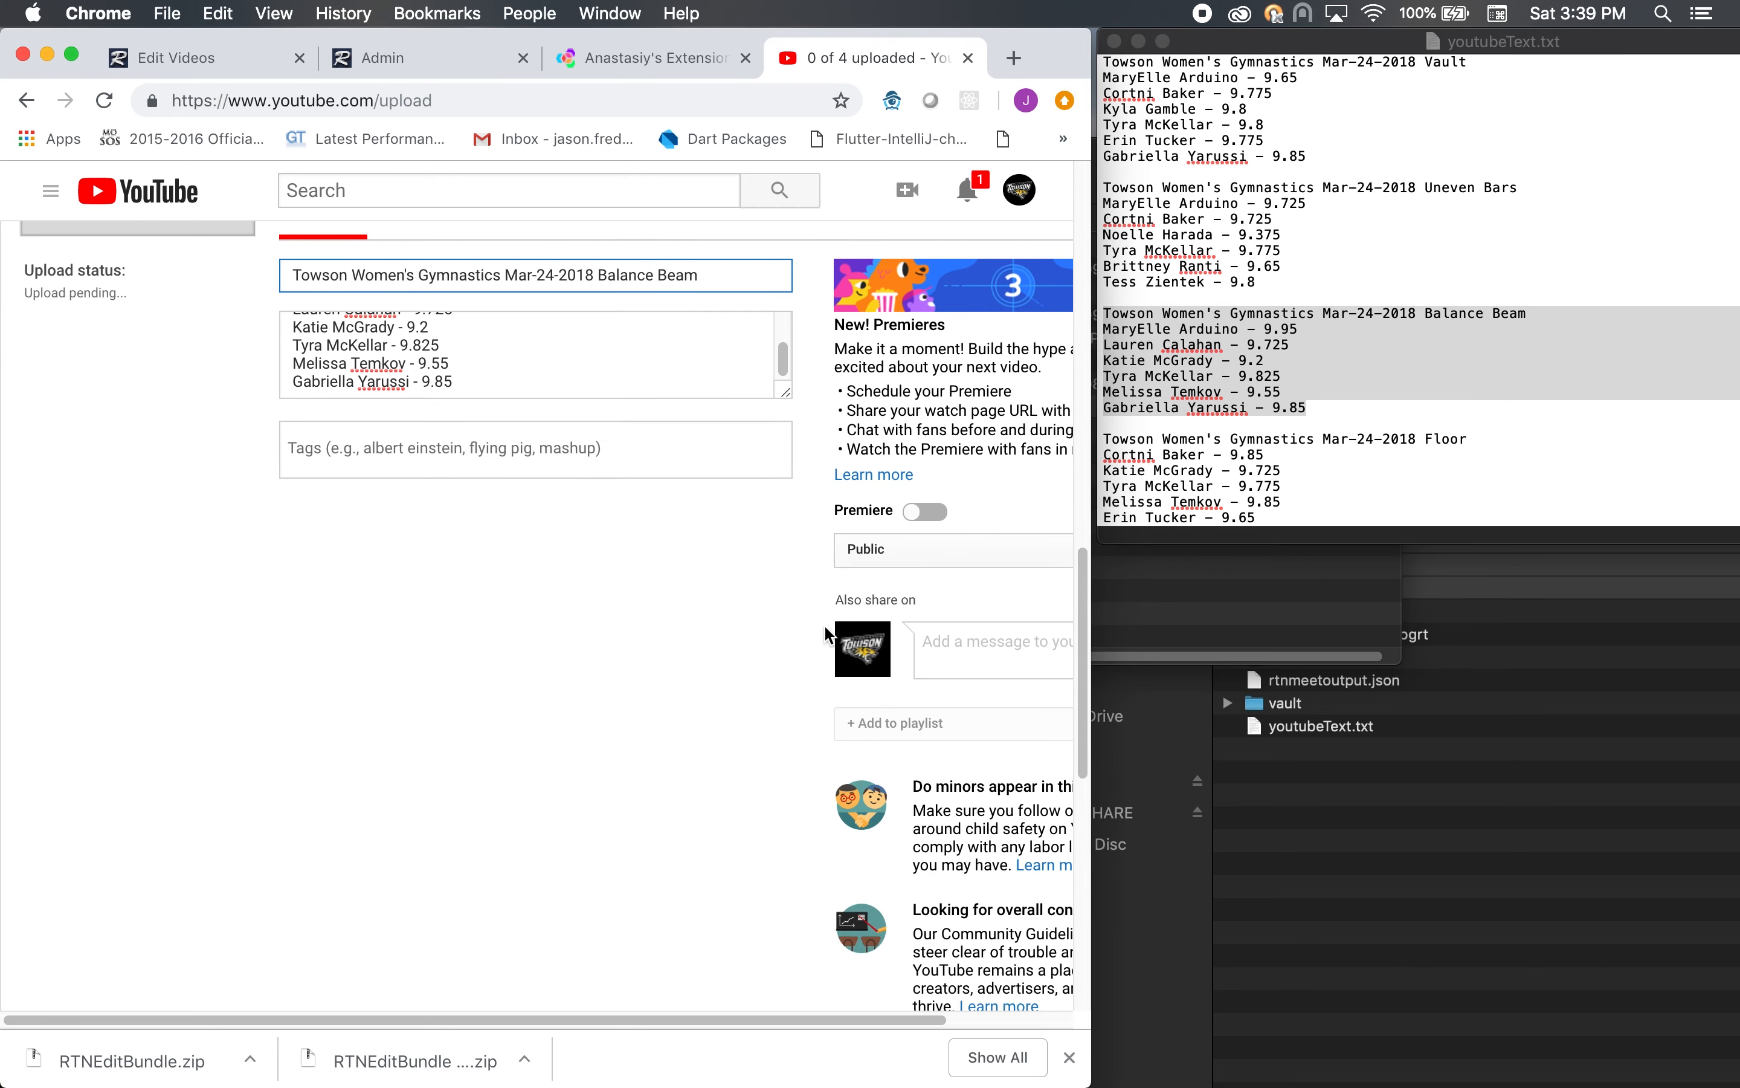
pyautogui.scroll(-10, 824, 624)
pyautogui.click(765, 524)
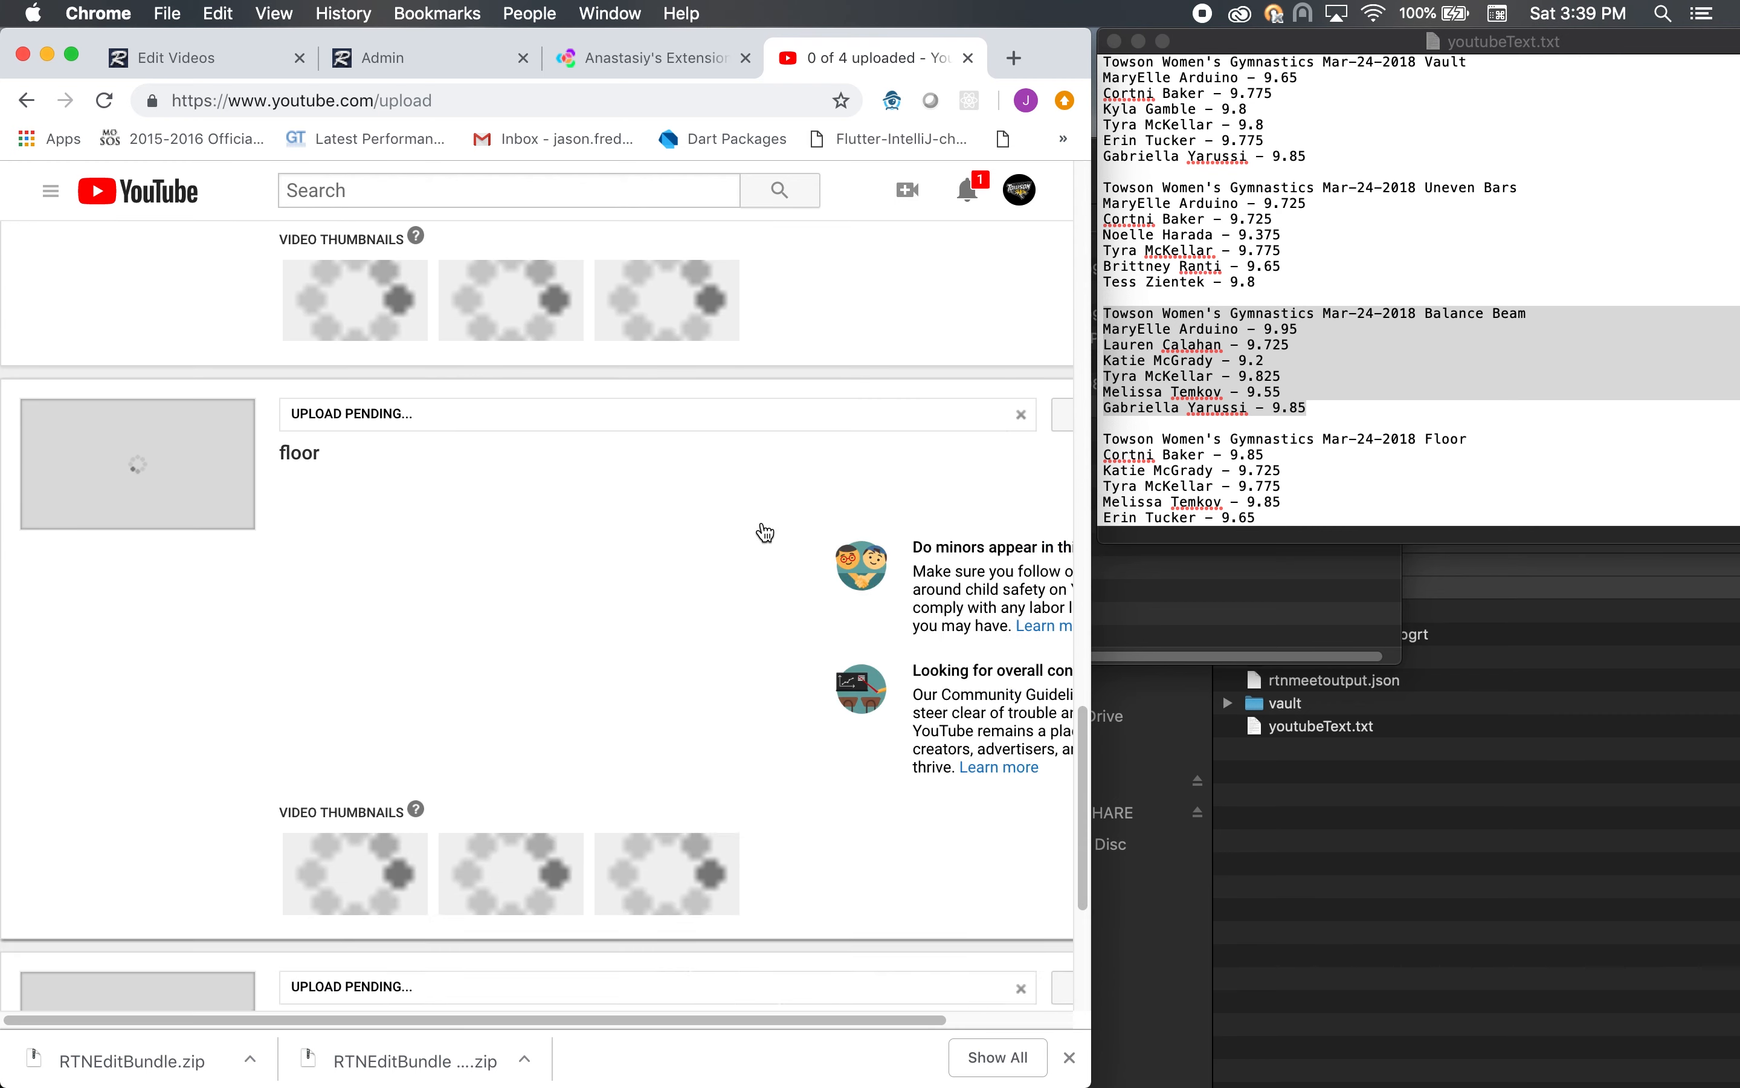
pyautogui.click(1109, 441)
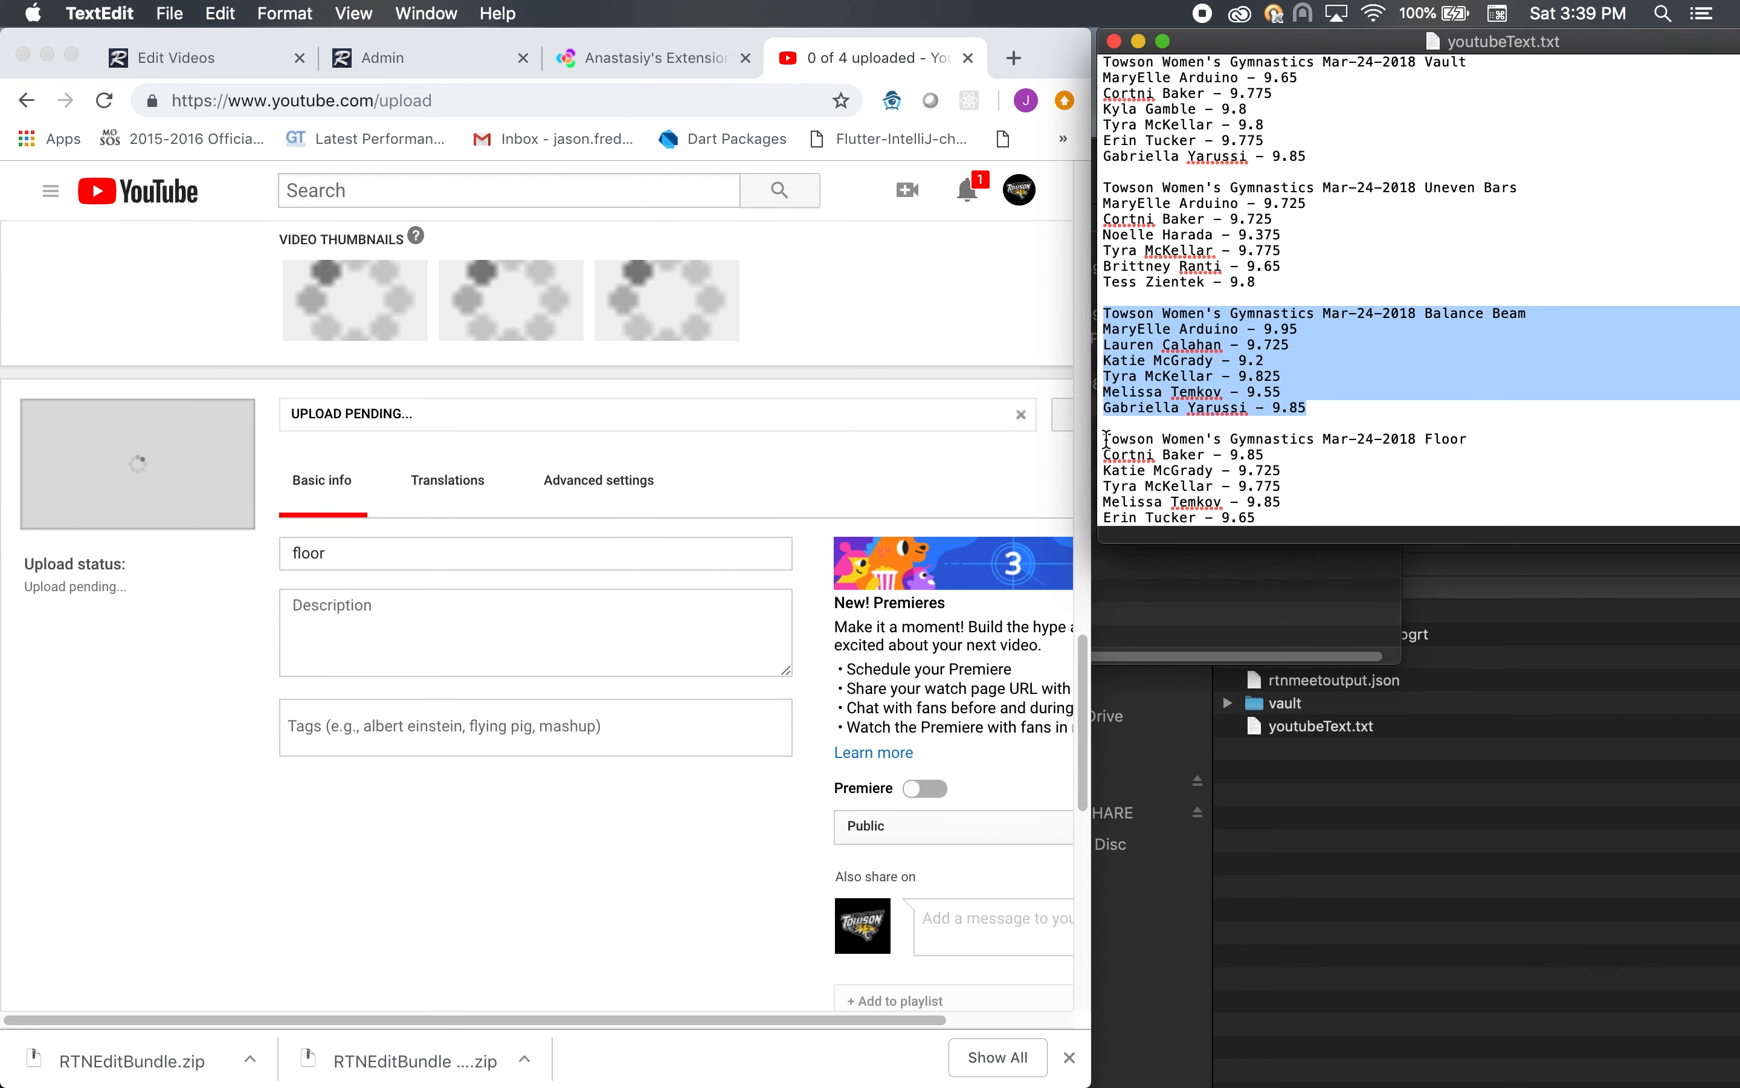
pyautogui.moveTo(1115, 439); pyautogui.dragTo(1327, 491)
pyautogui.press('super+c')
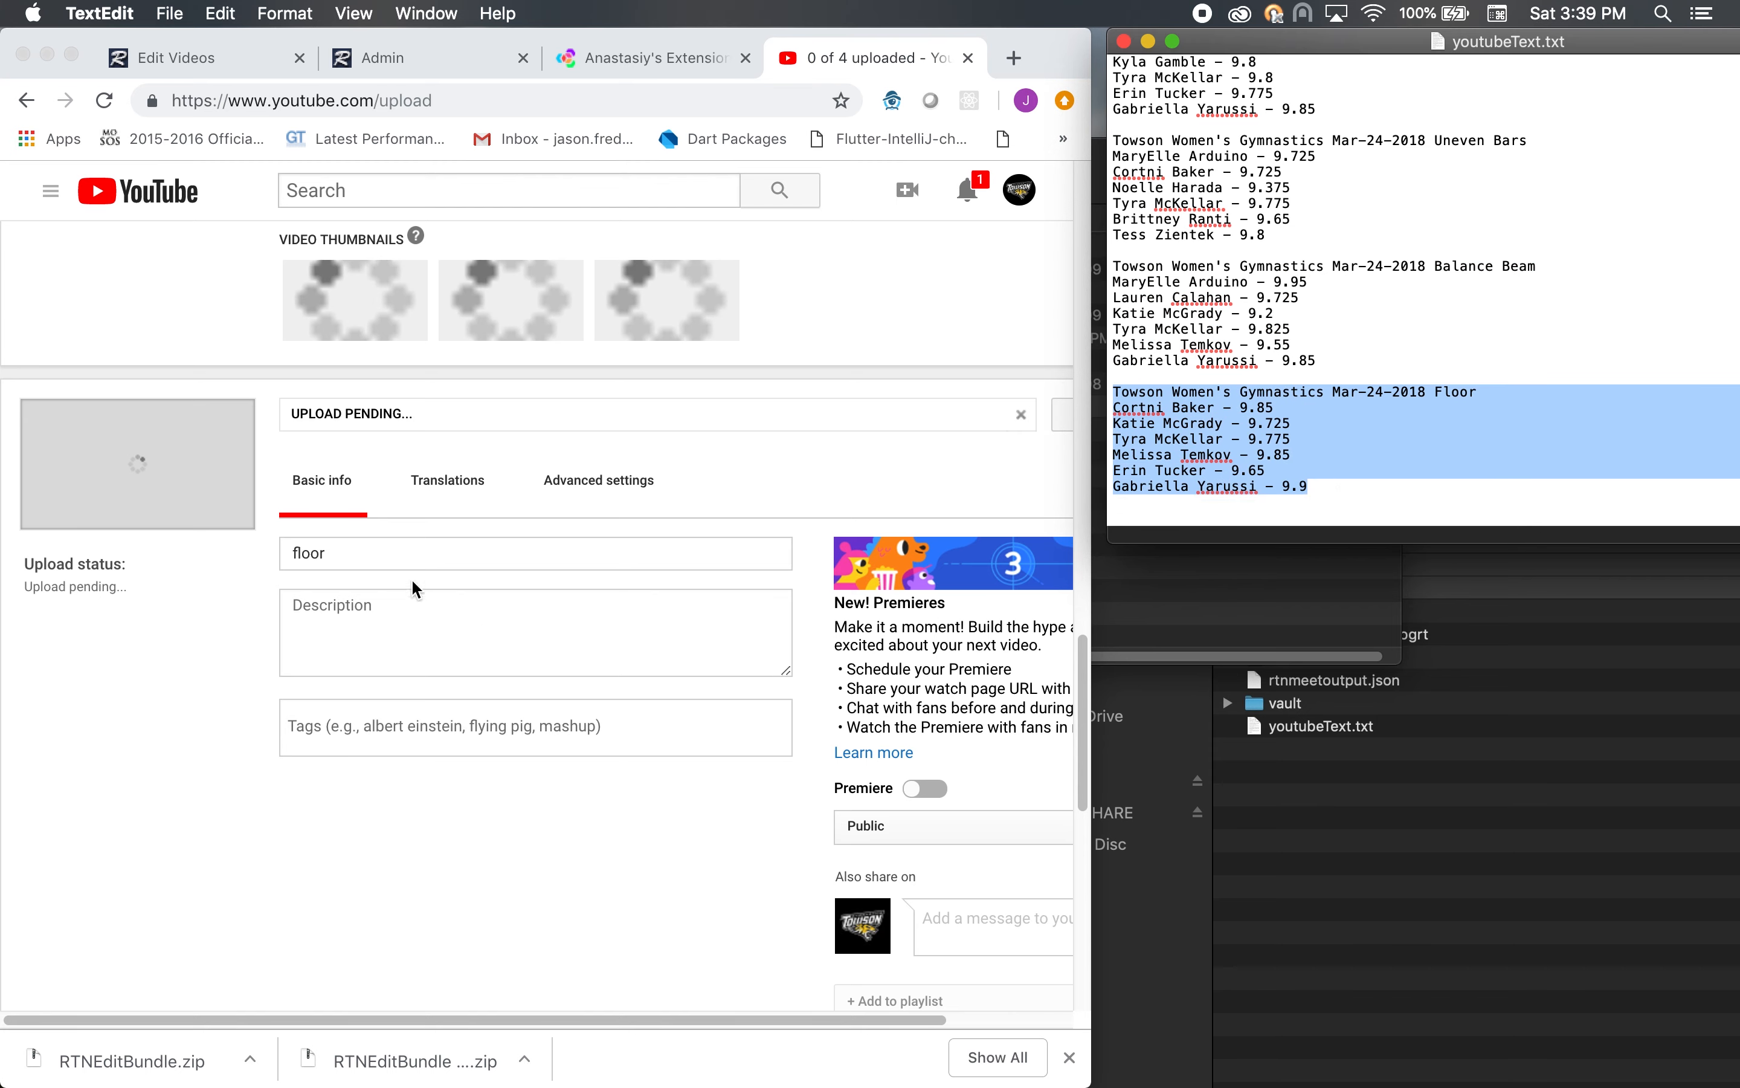
pyautogui.click(388, 611)
pyautogui.press('super+v')
# Replace the floor video's title with its description heading, "Towson Women's Gymnastics Mar-24-2018 Floor"
pyautogui.scroll(3, 451, 636)
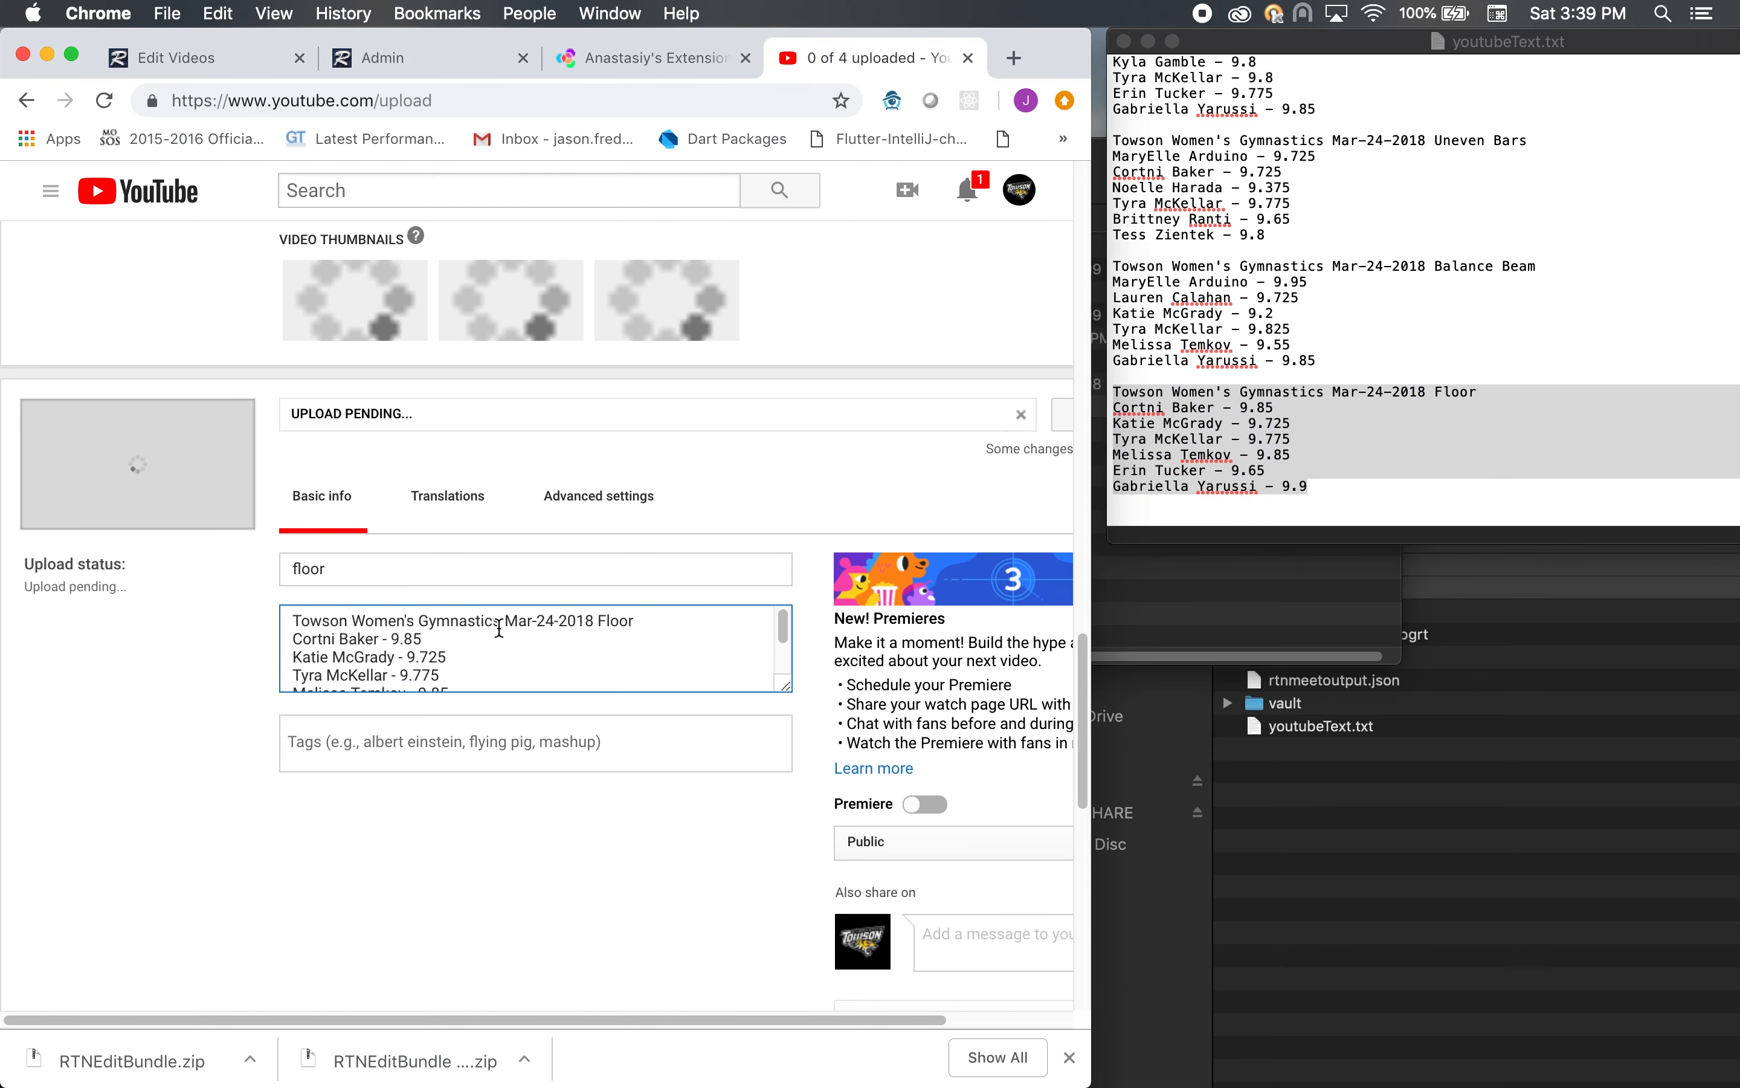
pyautogui.moveTo(639, 620); pyautogui.dragTo(284, 598)
pyautogui.press('super+c')
pyautogui.doubleClick(370, 568)
pyautogui.press('super+v')
# Expand the vault video's details and fill its description with the Vault block from youtubeText.txt
pyautogui.scroll(10, 801, 513)
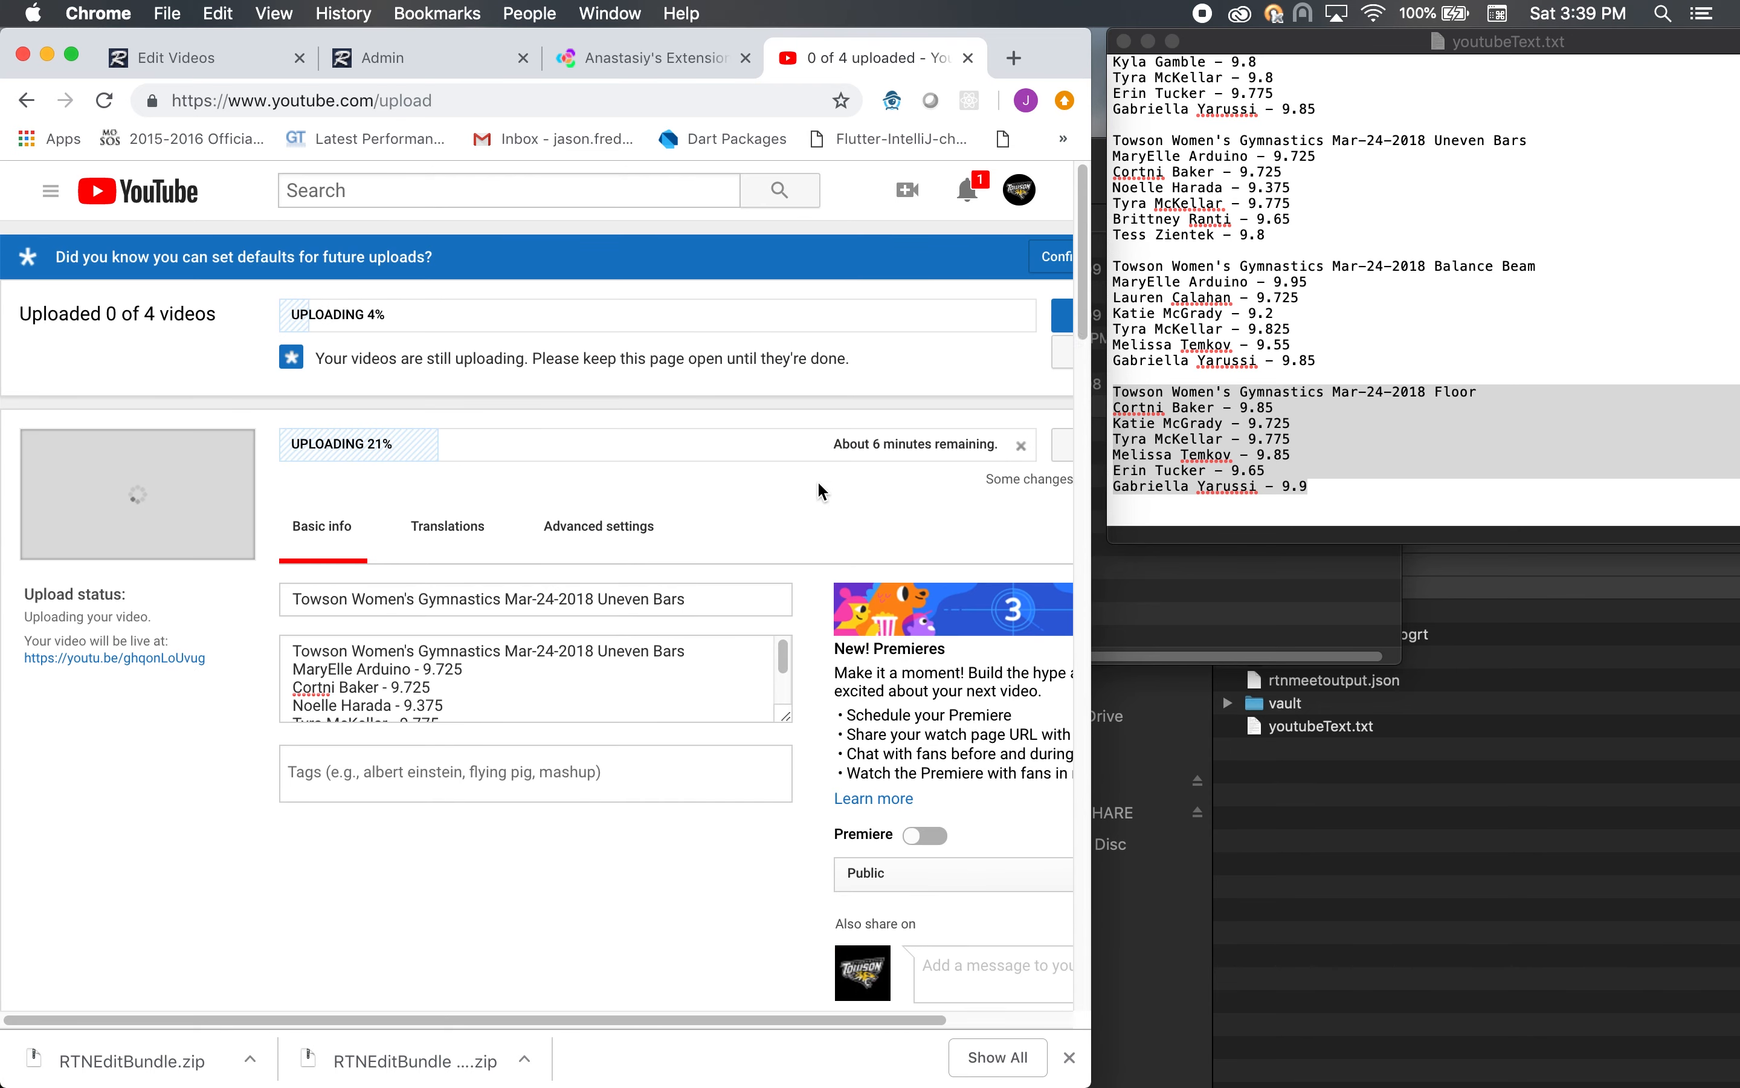
pyautogui.scroll(-10, 817, 480)
pyautogui.scroll(-15, 723, 578)
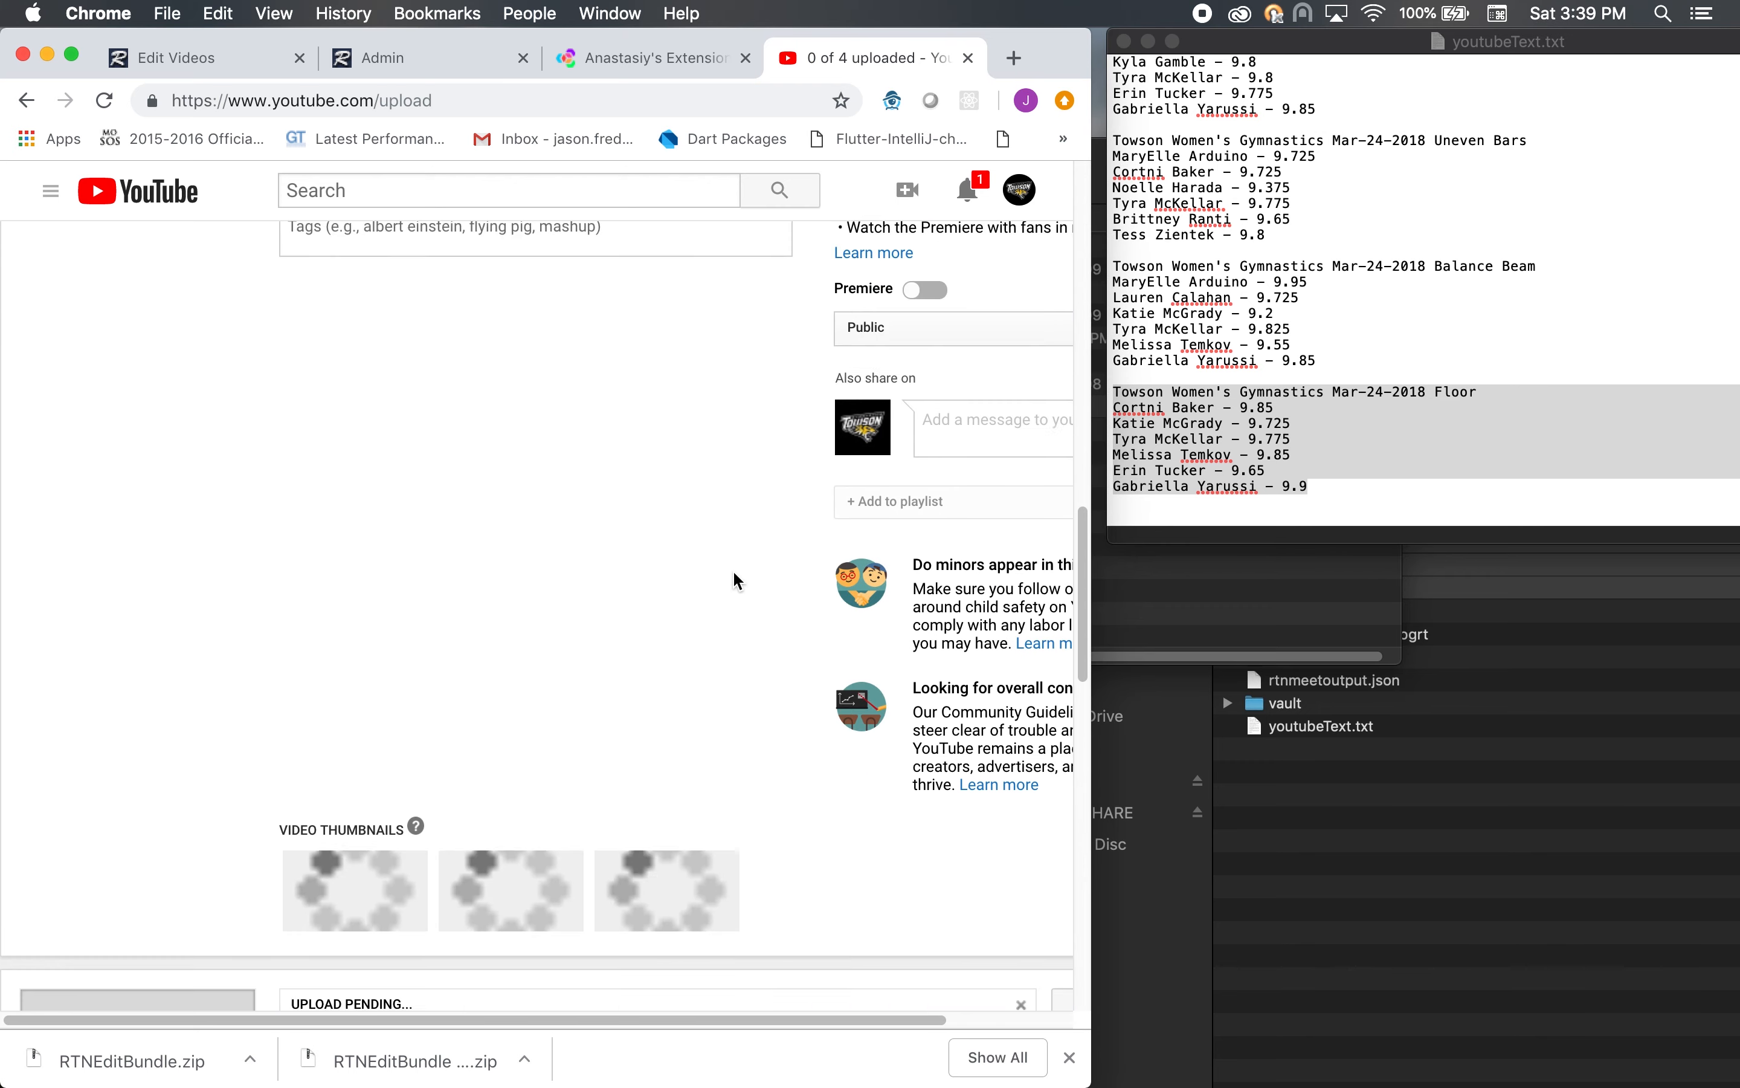
pyautogui.scroll(-5, 734, 567)
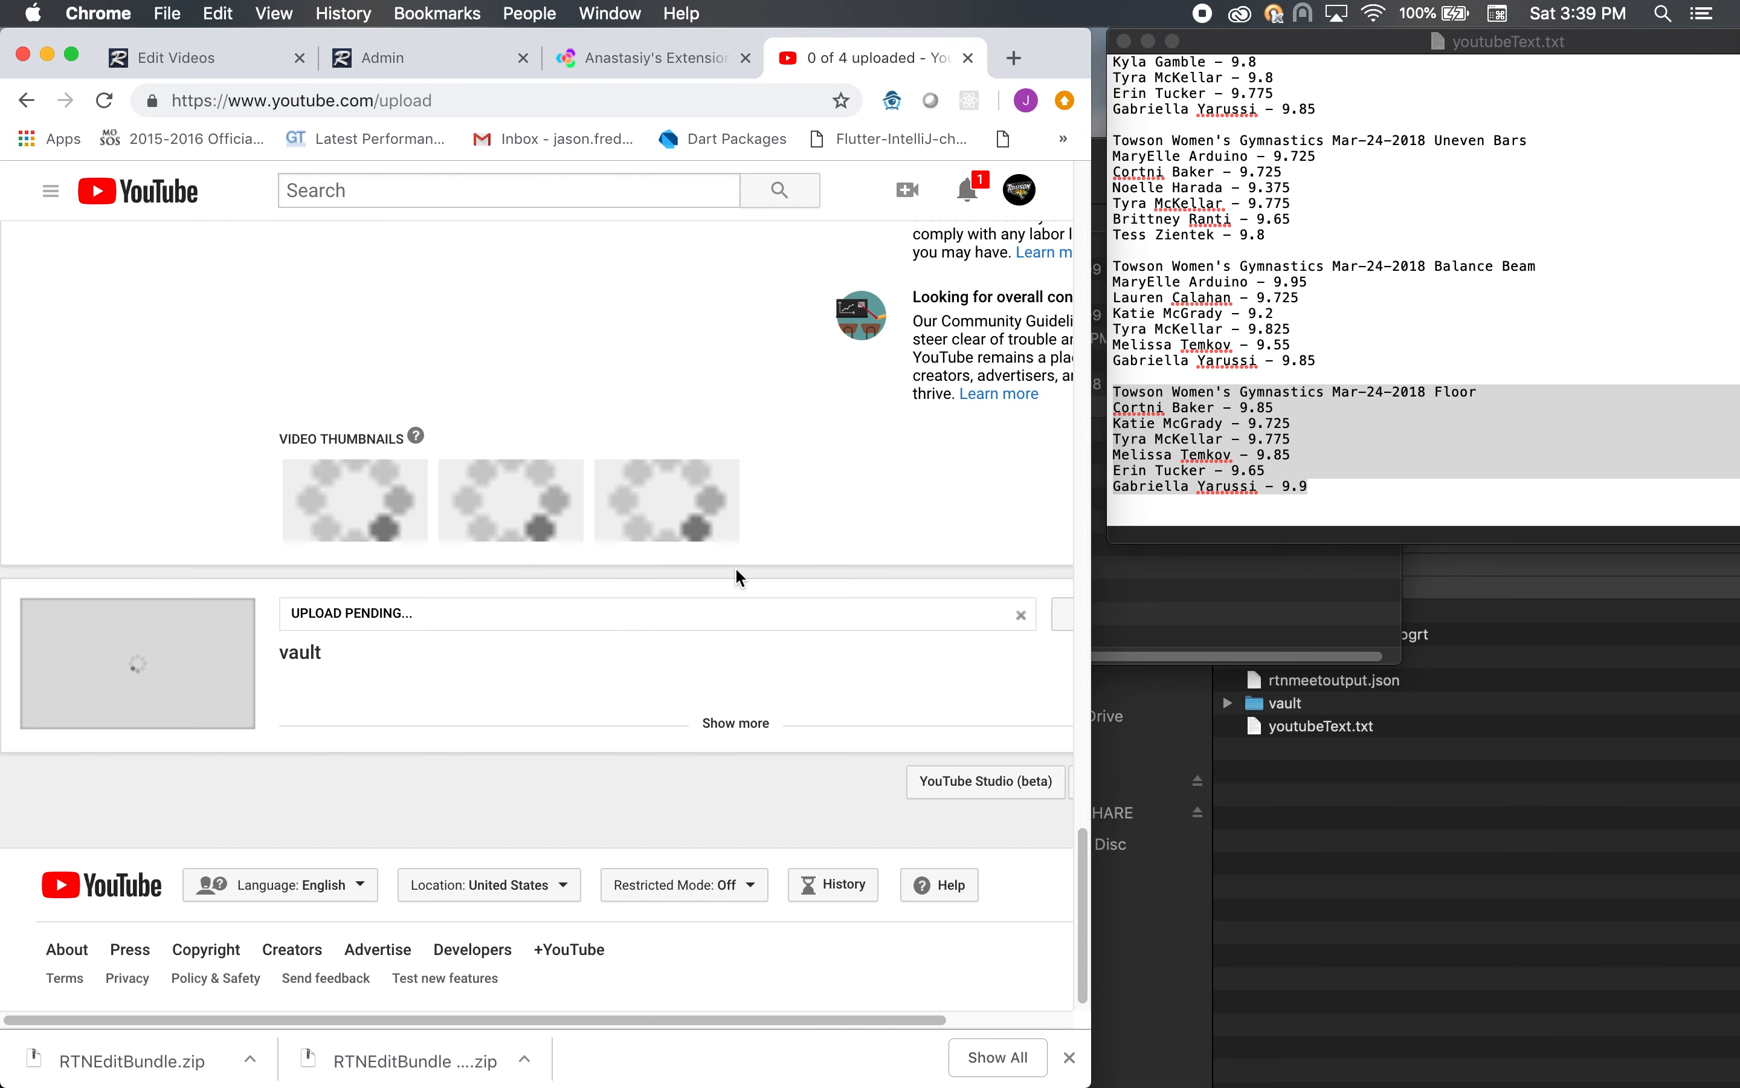
pyautogui.click(735, 722)
pyautogui.click(1263, 146)
pyautogui.moveTo(1320, 109); pyautogui.dragTo(1094, 37)
pyautogui.press('super+c')
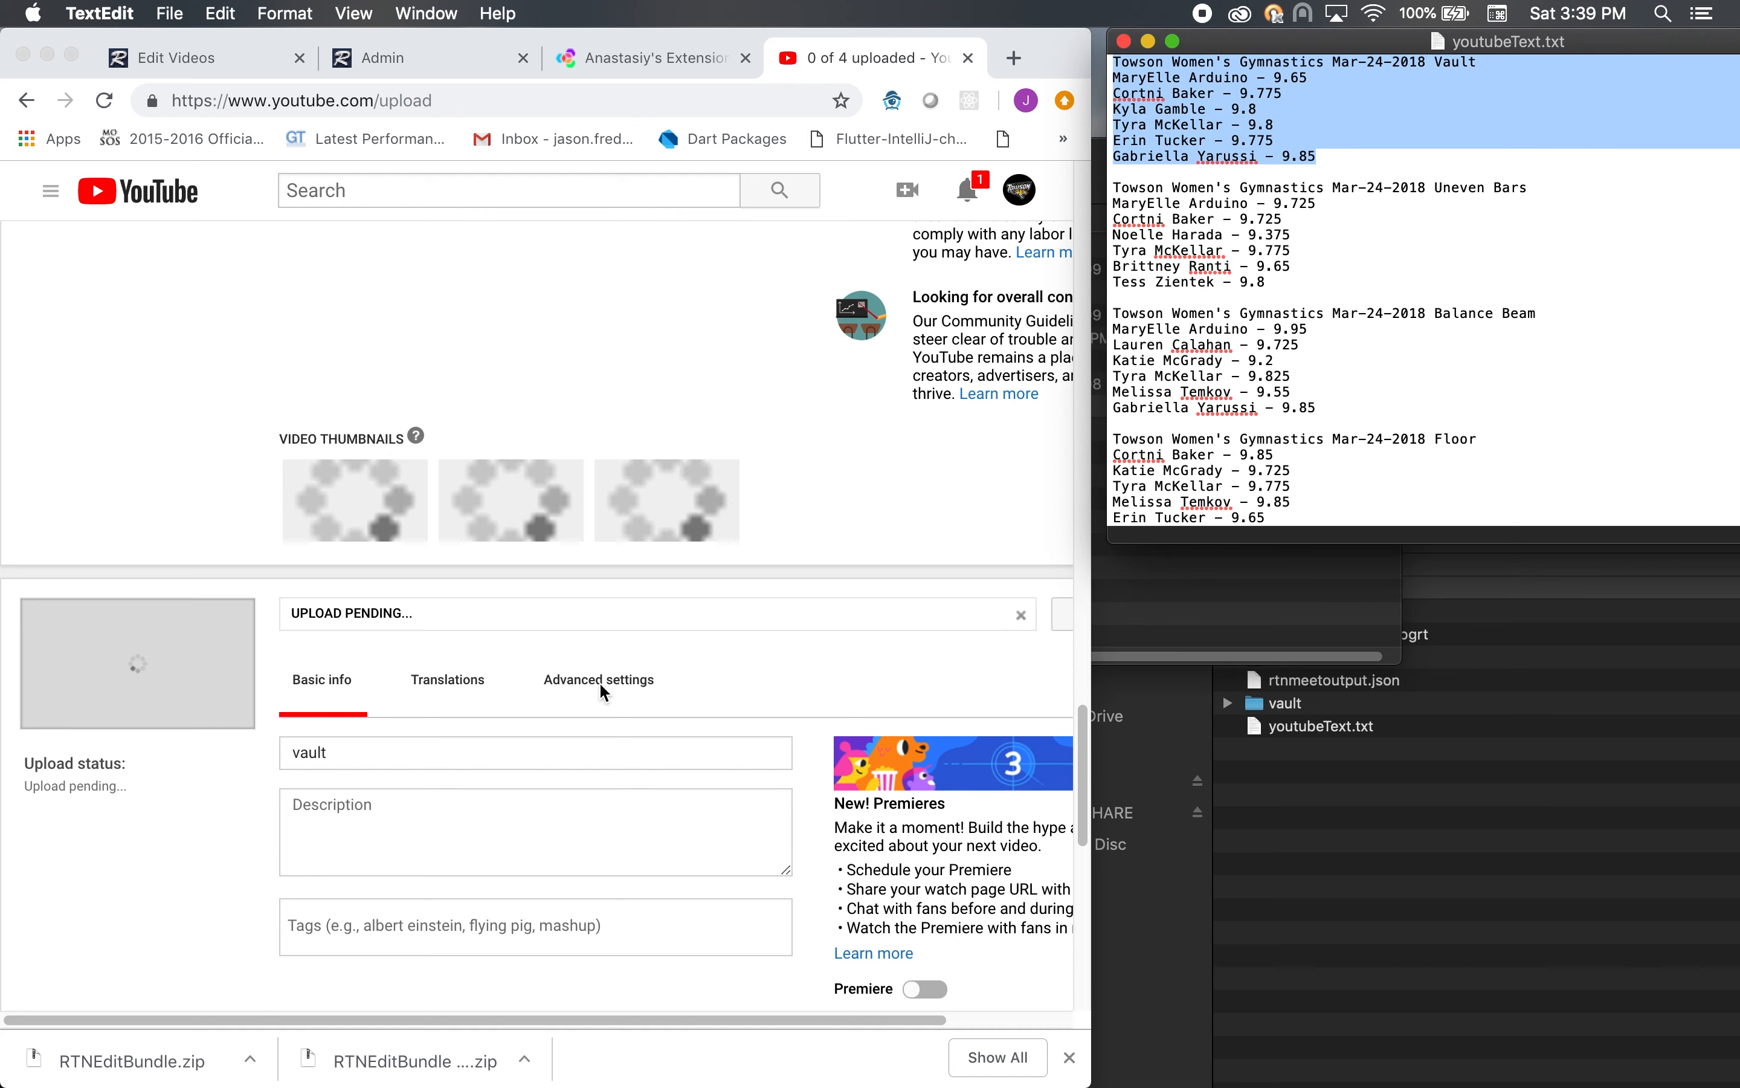
pyautogui.click(429, 811)
pyautogui.press('super+v')
# Replace the vault video's title with its description heading, "Towson Women's Gymnastics Mar-24-2018 Vault"
pyautogui.scroll(3, 480, 833)
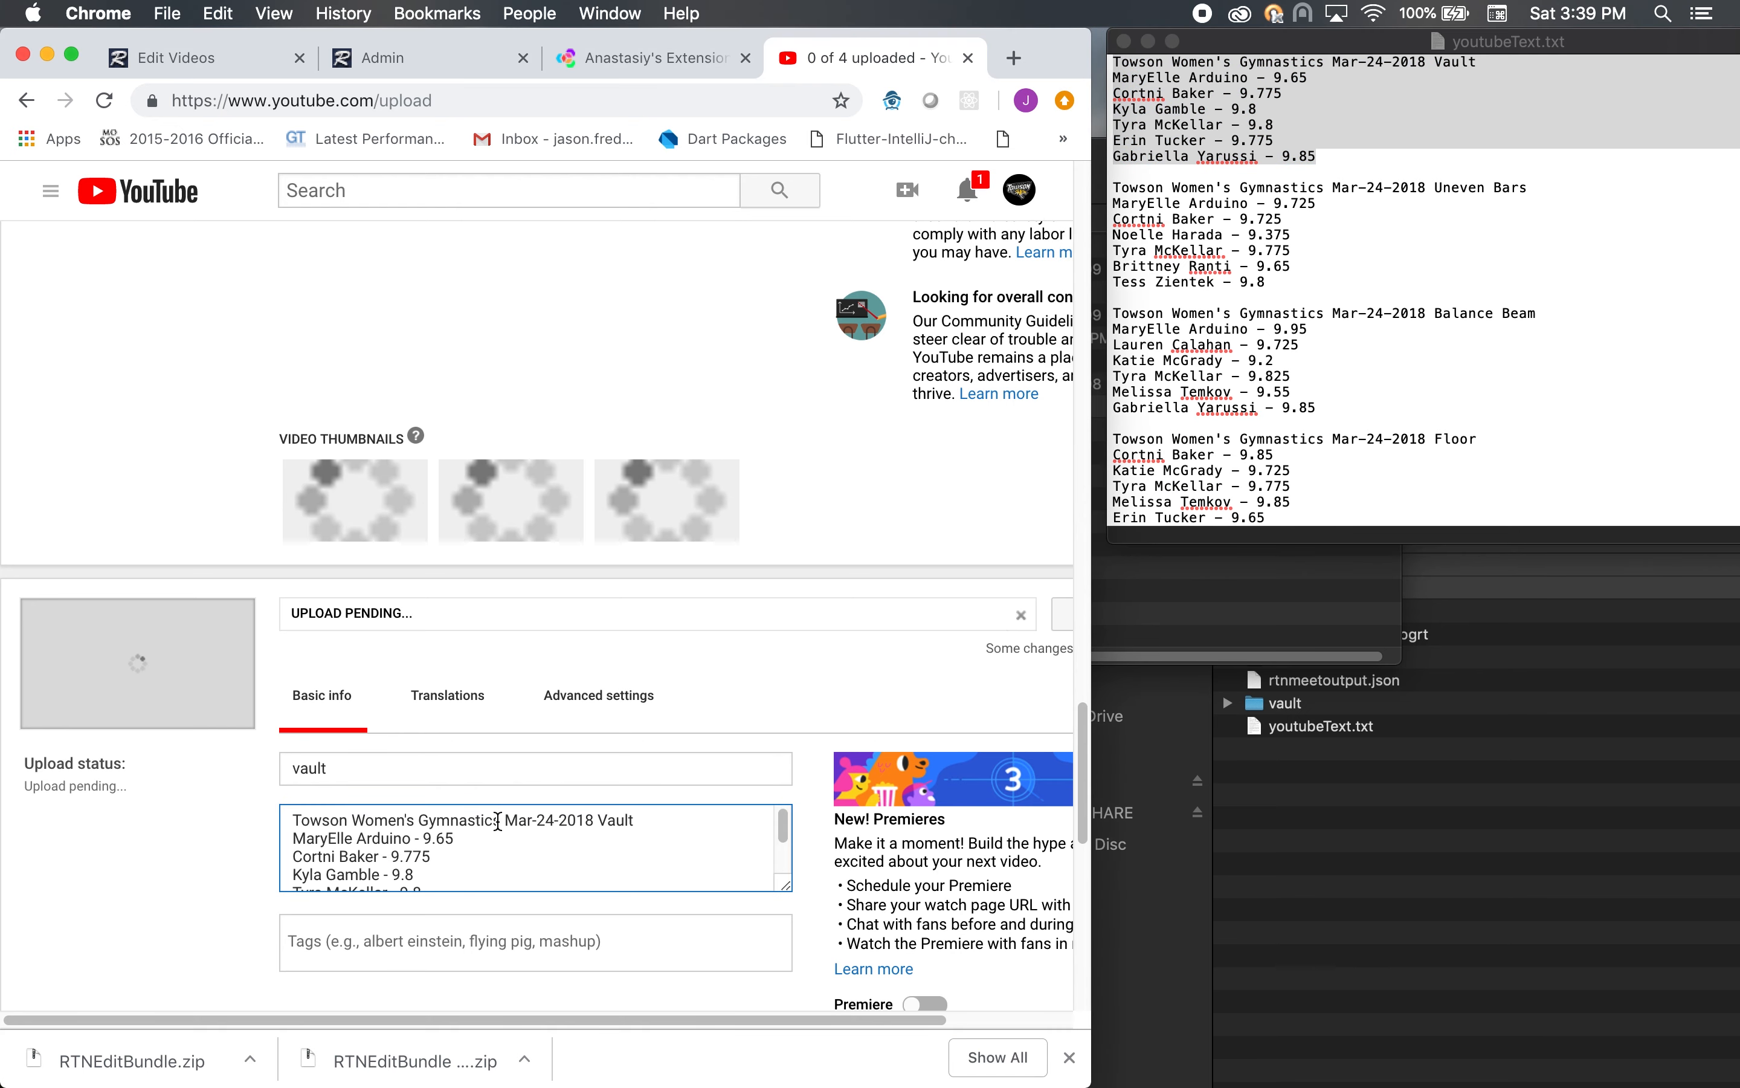
pyautogui.moveTo(649, 820); pyautogui.dragTo(256, 797)
pyautogui.press('super+c')
pyautogui.doubleClick(326, 762)
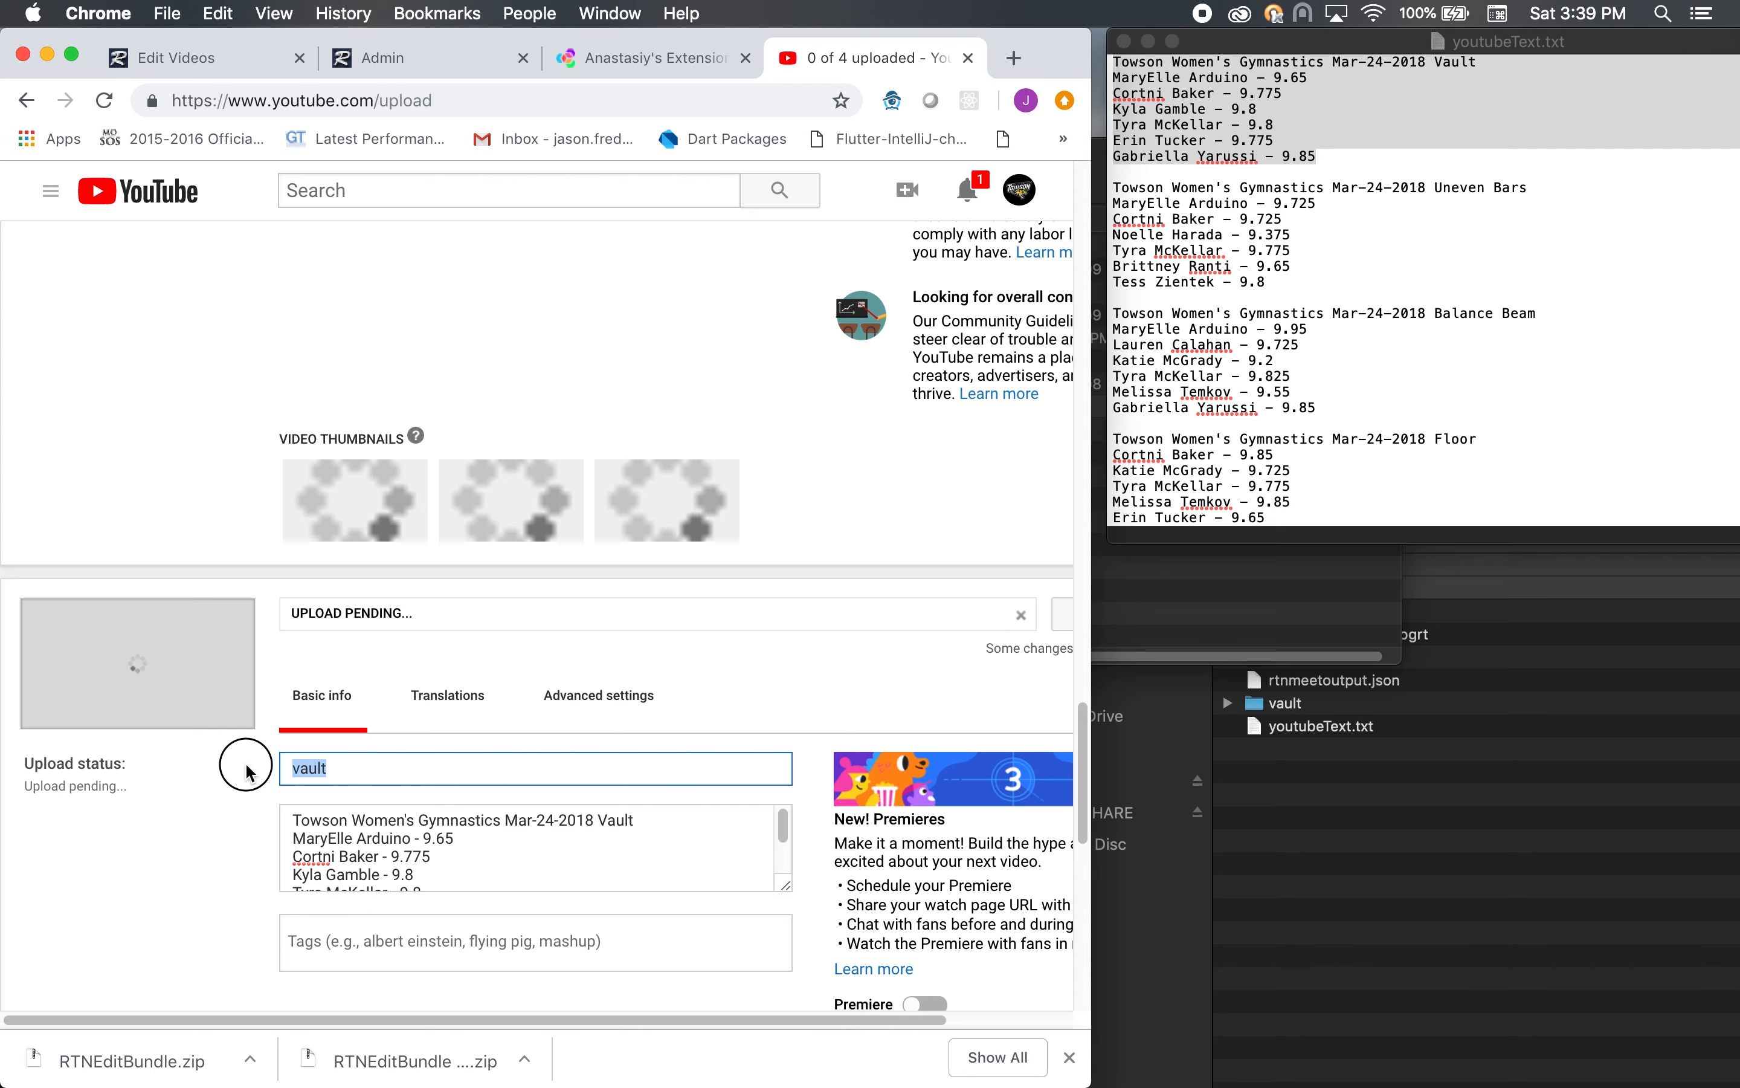
pyautogui.press('super+v')
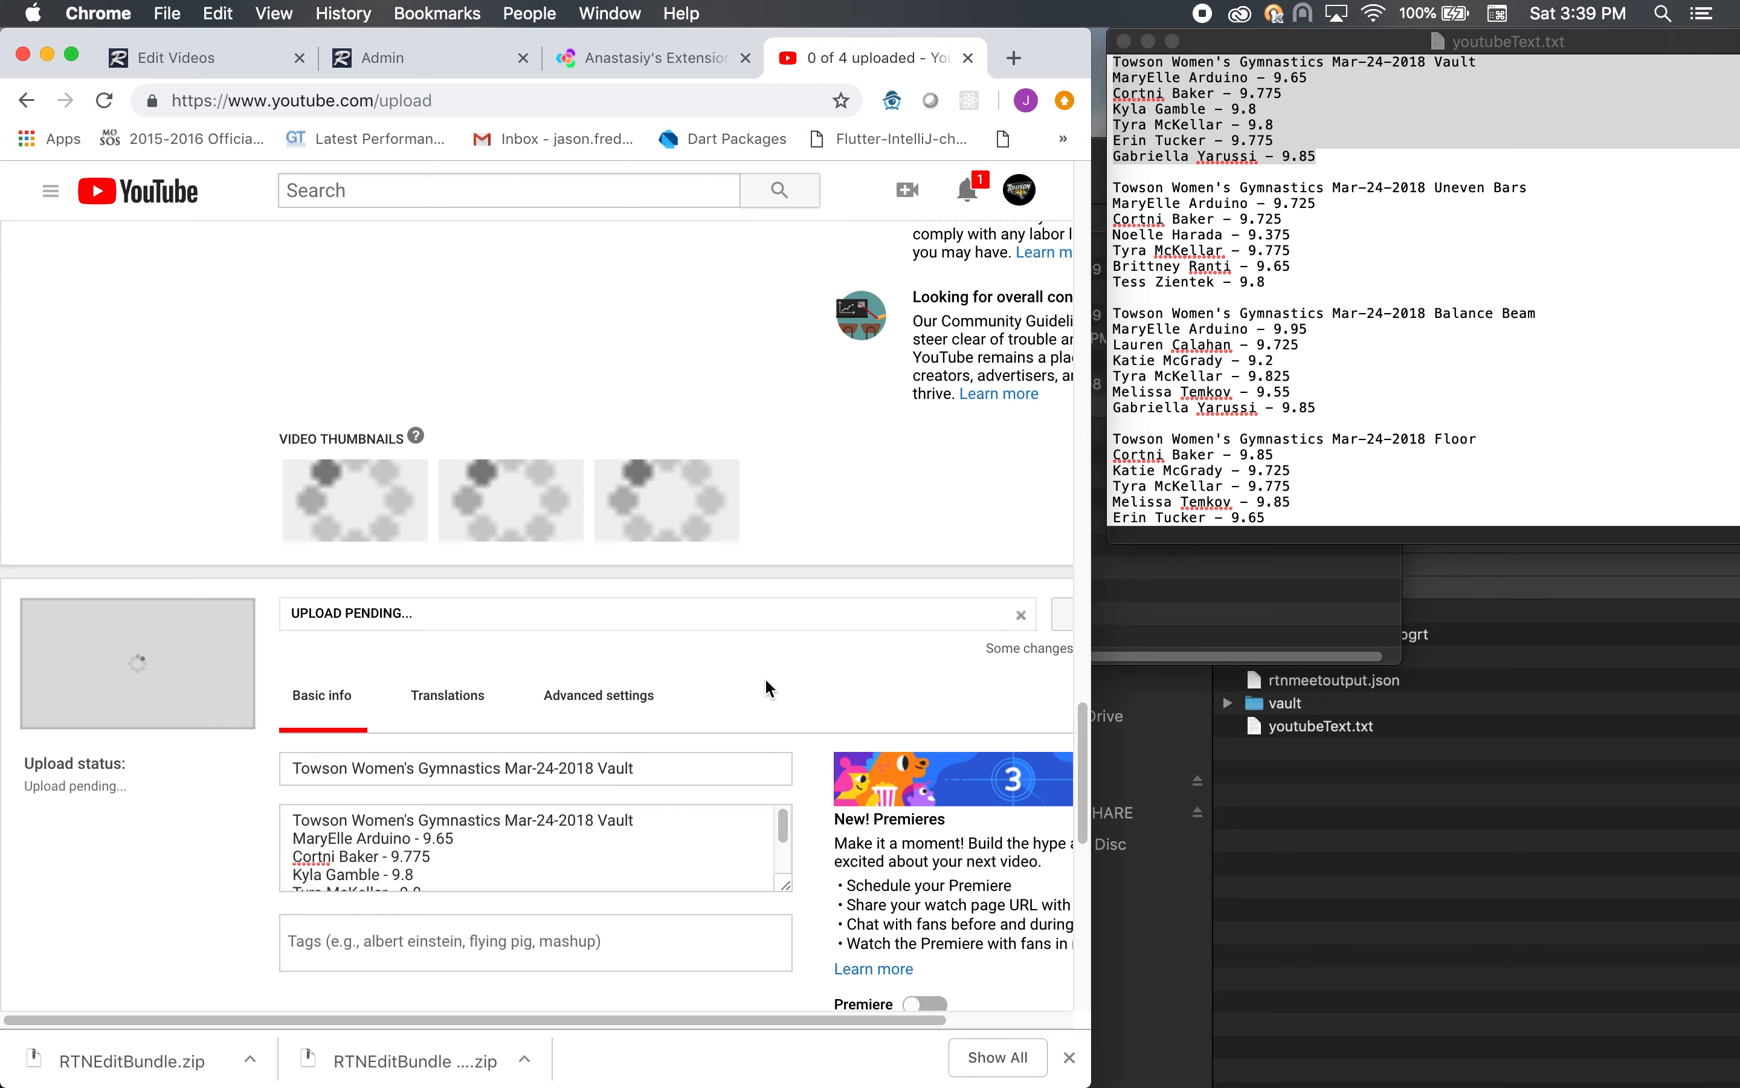
# Close youtubeText.txt and go back to the live video link of the Uneven Bars upload
pyautogui.scroll(-5, 775, 583)
pyautogui.scroll(7, 780, 579)
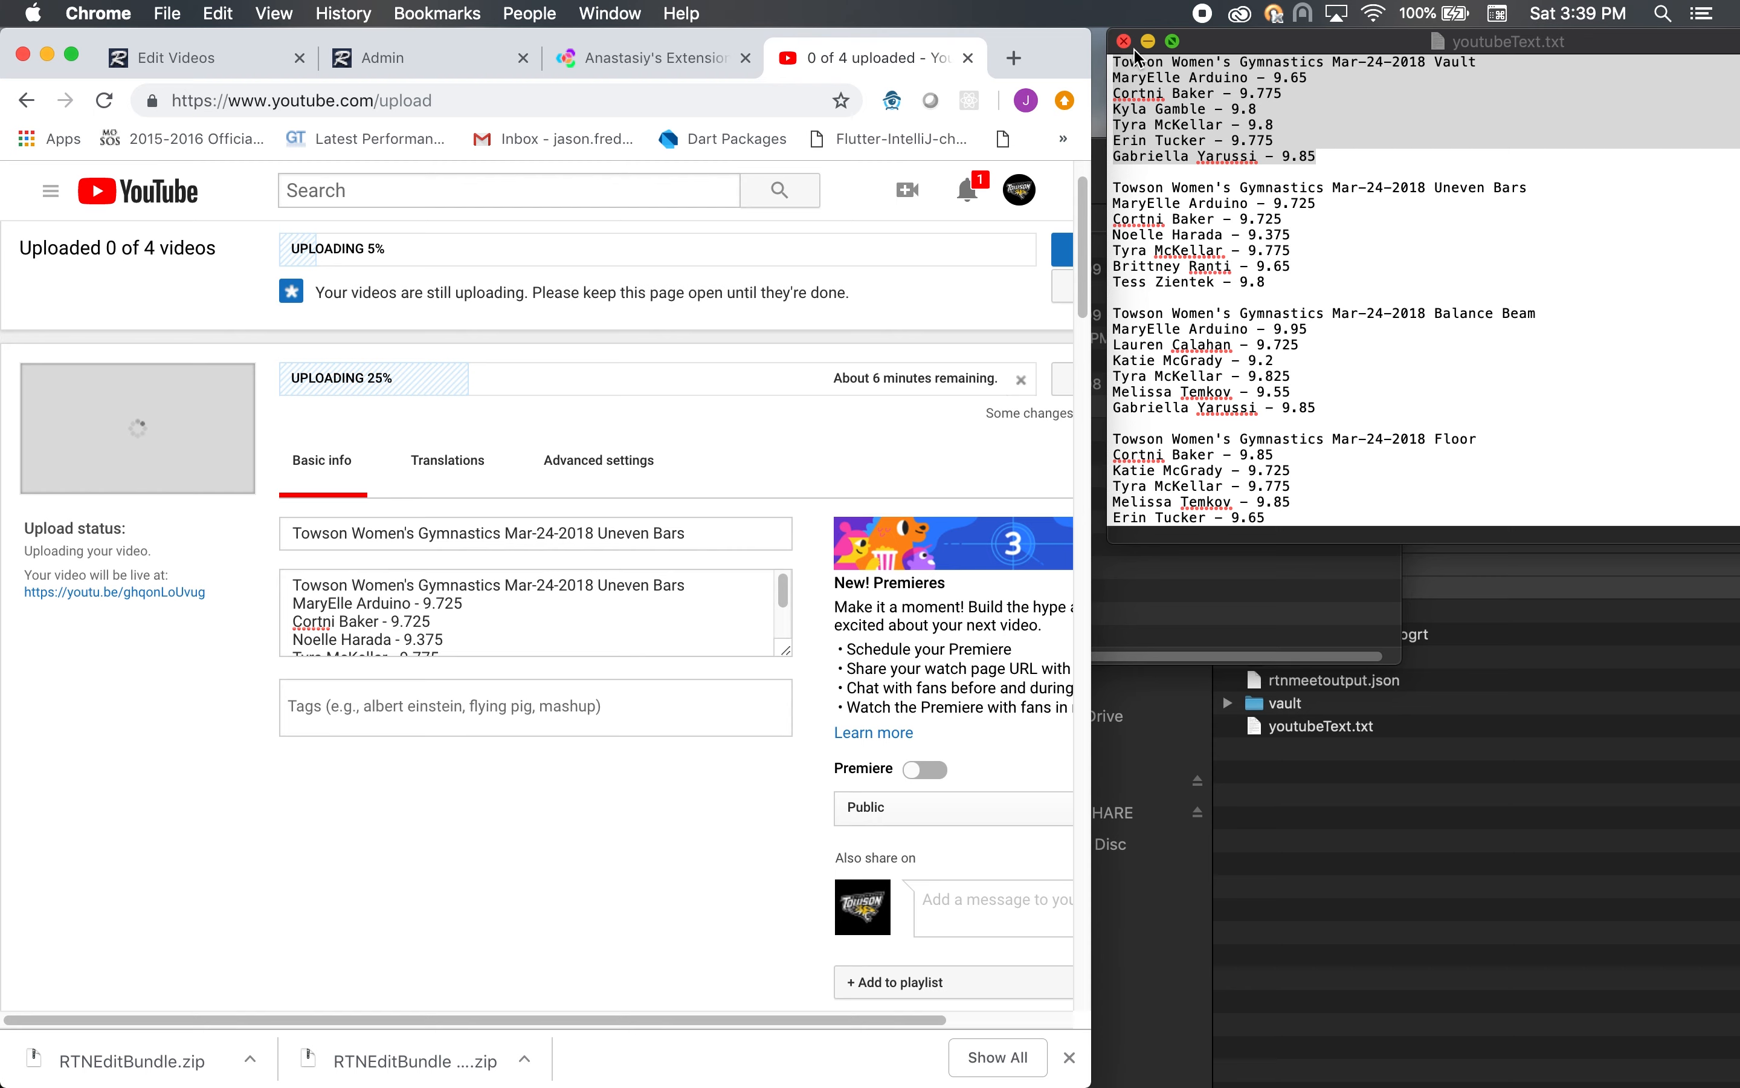
pyautogui.moveTo(1093, 53); pyautogui.dragTo(1108, 49)
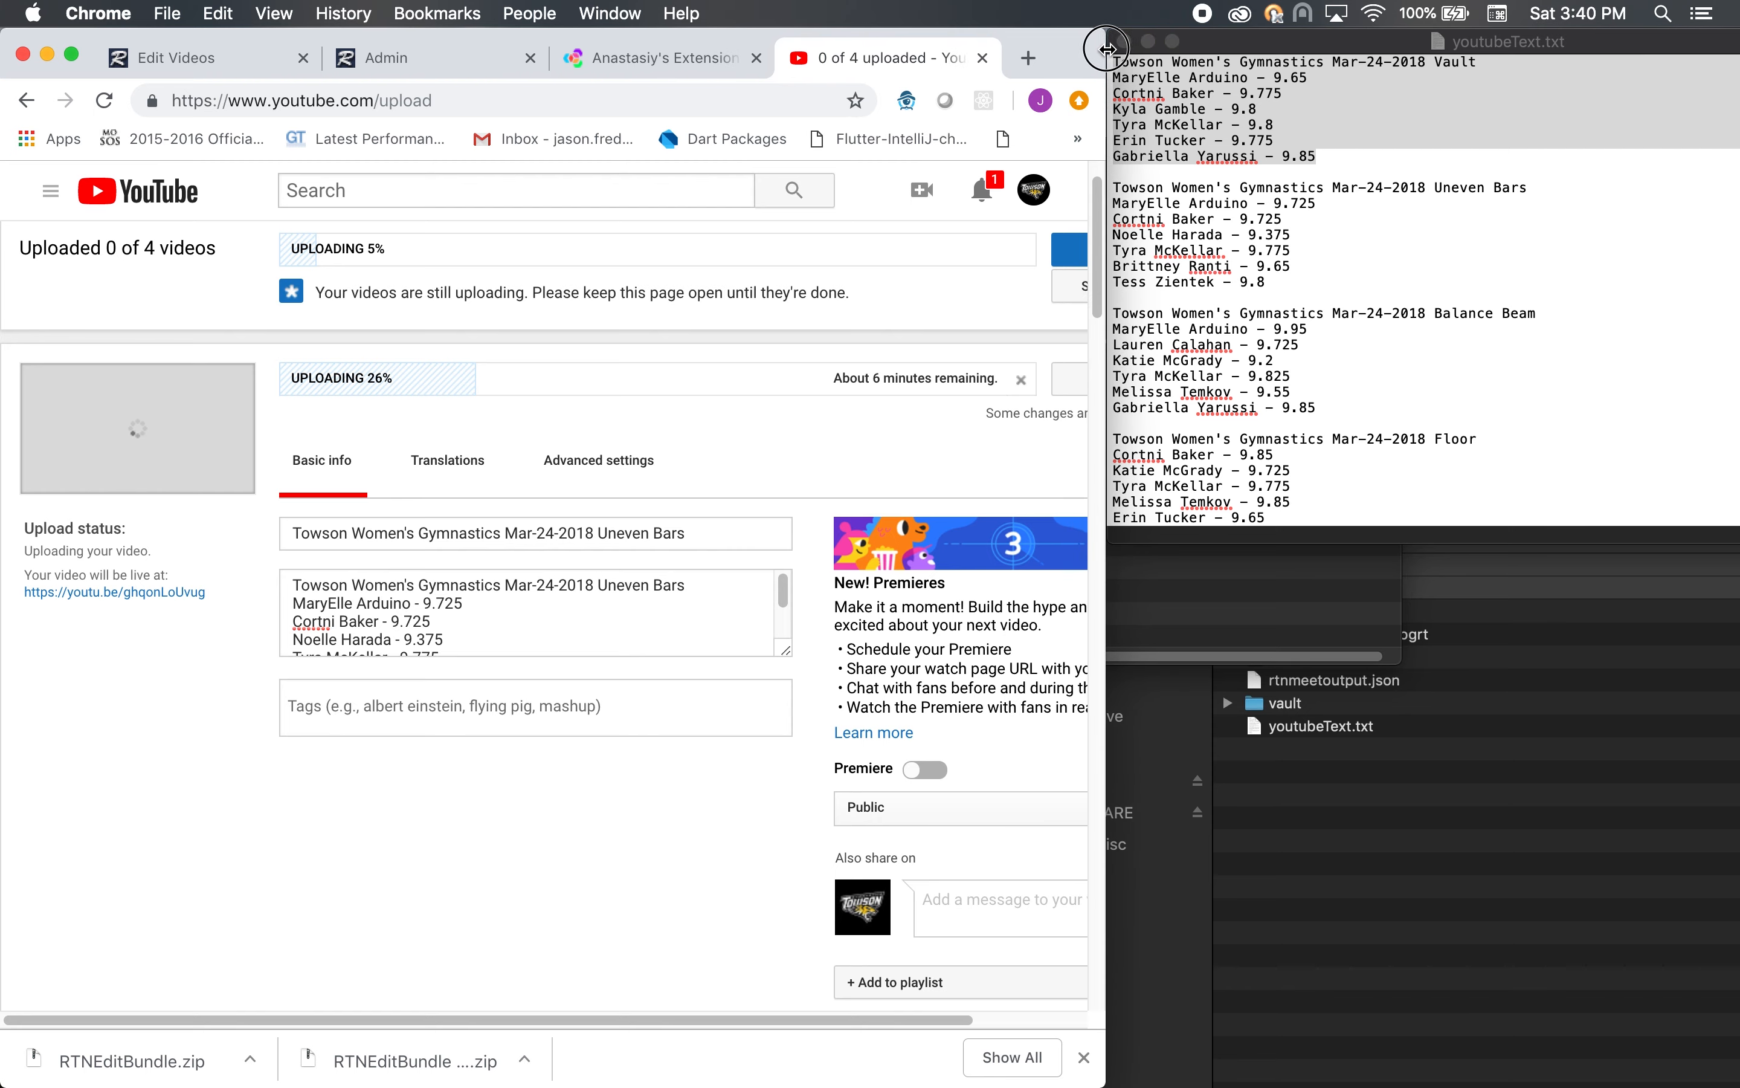
pyautogui.click(1125, 42)
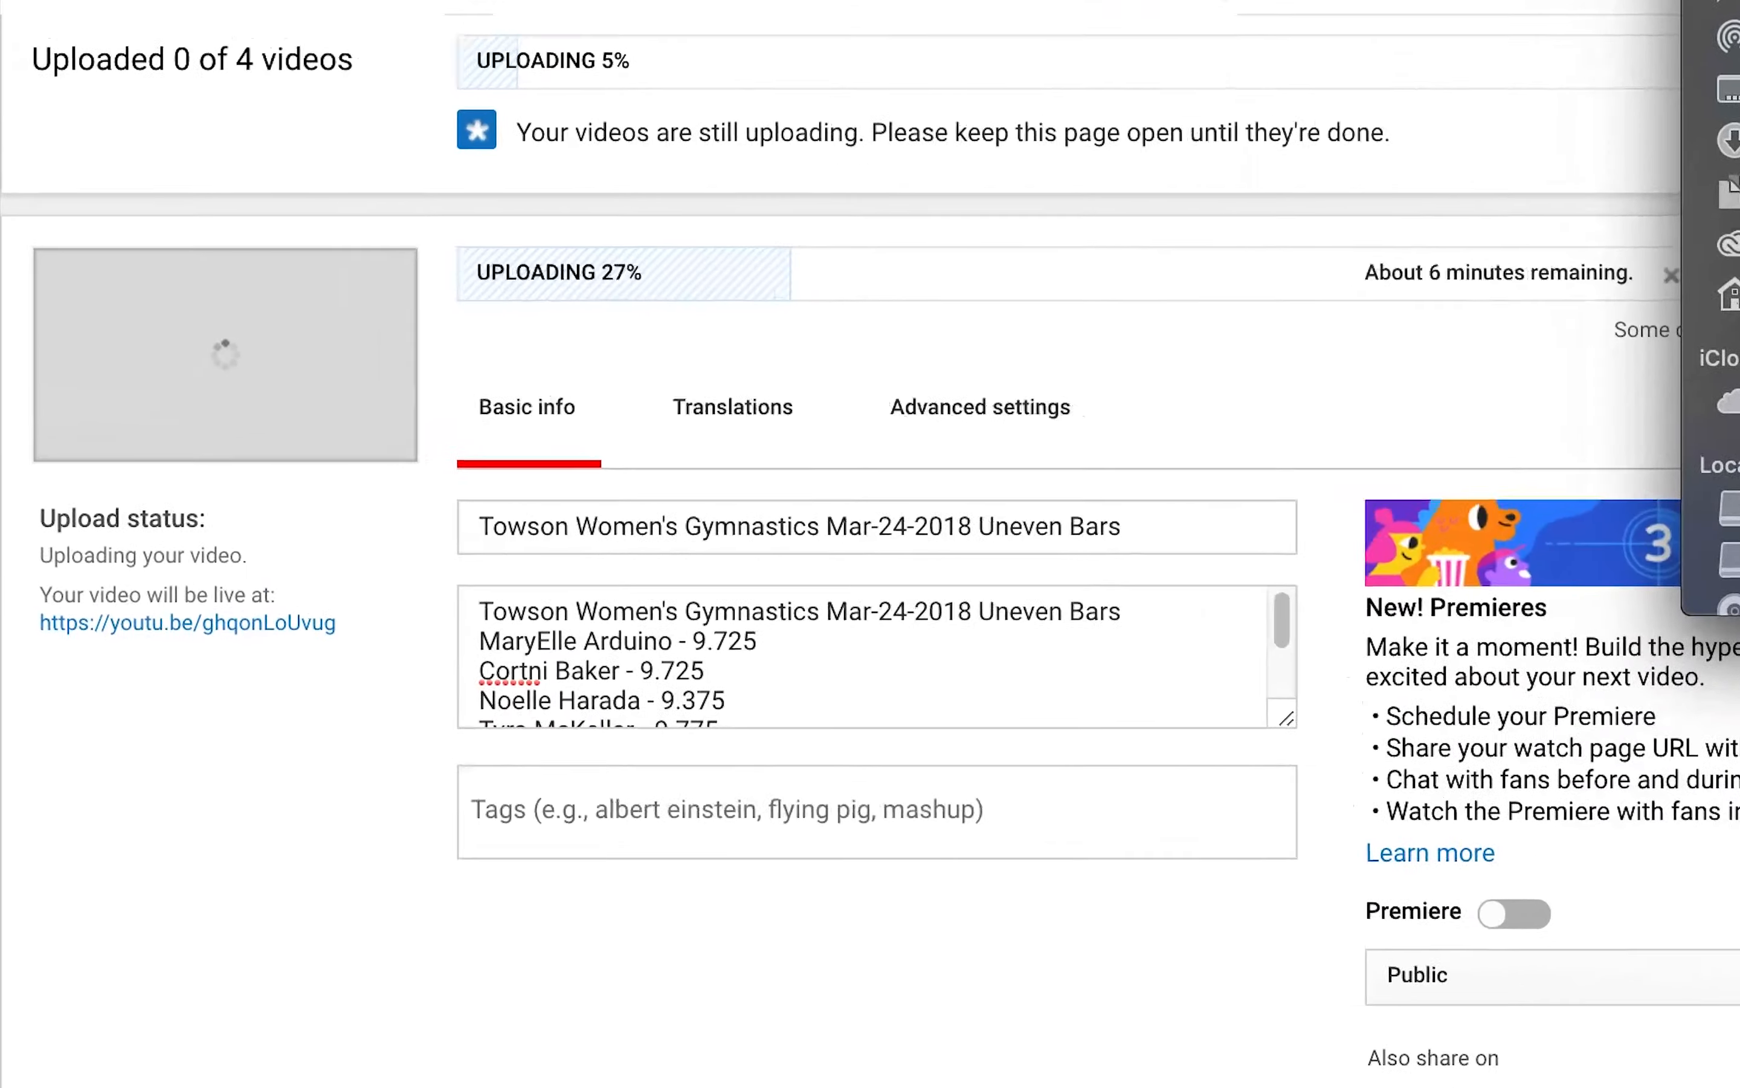
pyautogui.doubleClick(159, 593)
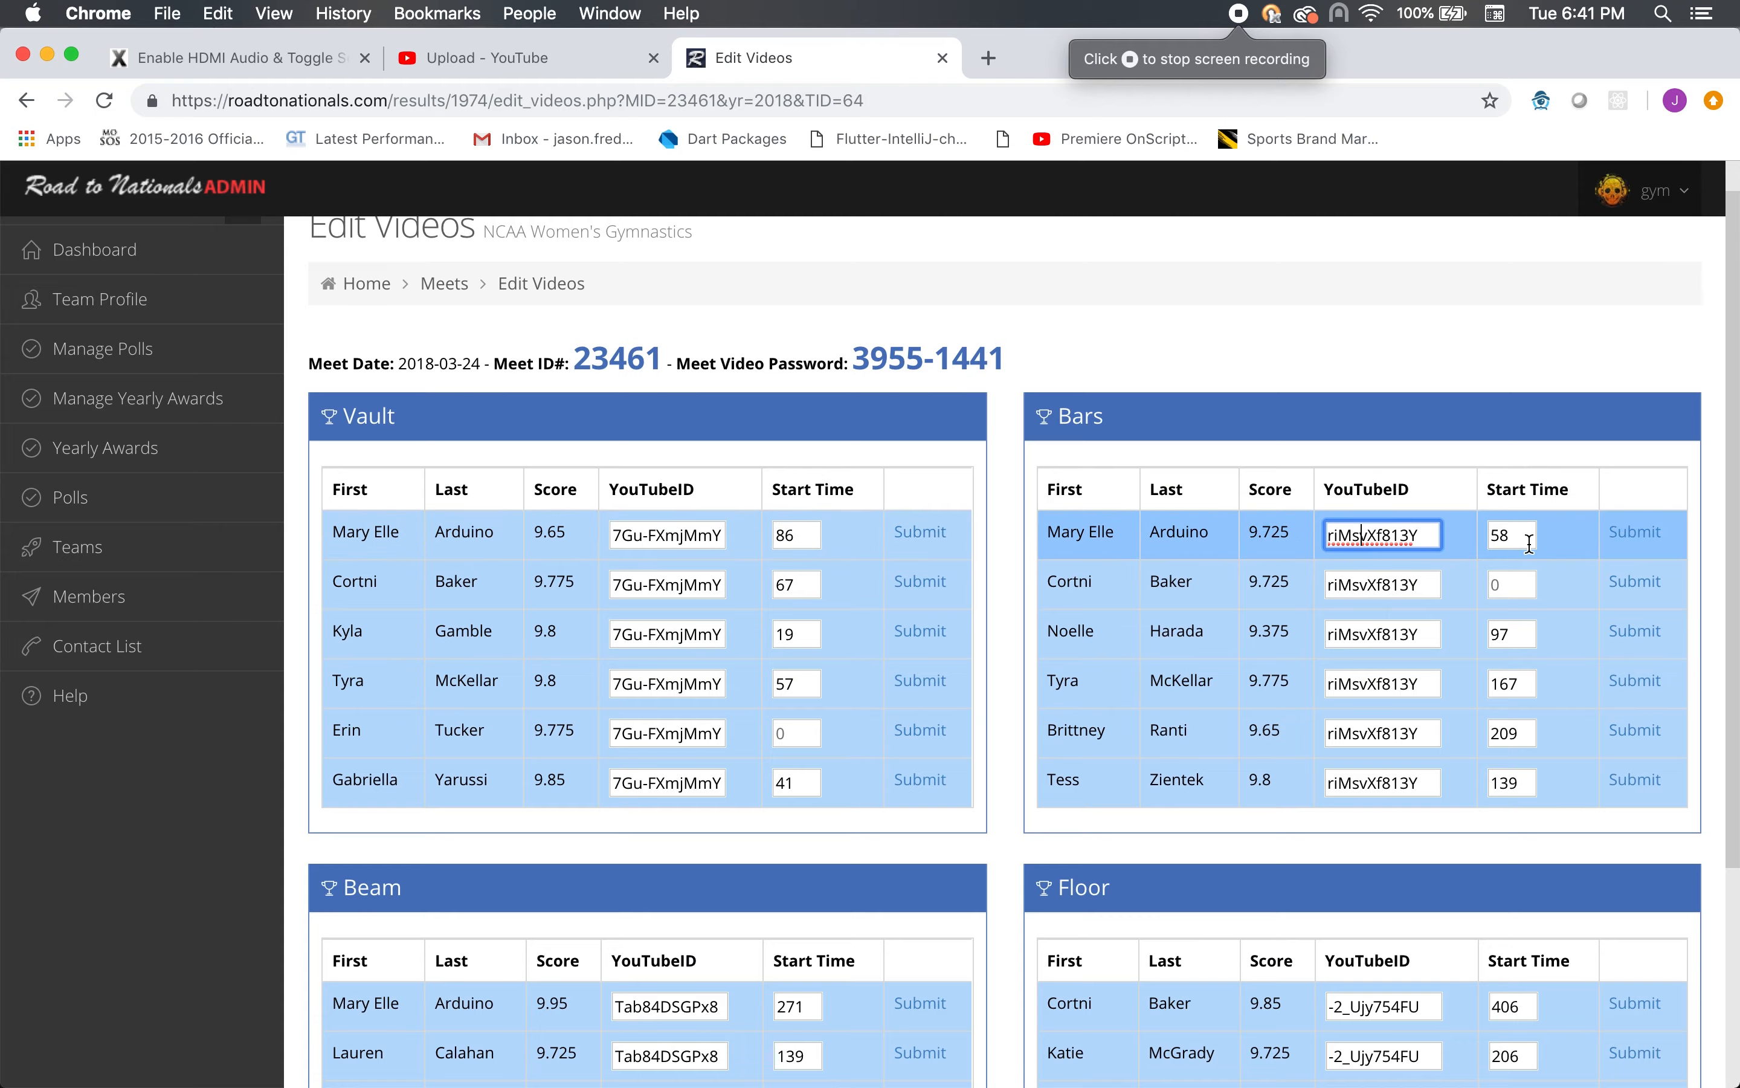
# Check the YouTube IDs and start times for the four events on the Road to Nationals Edit Videos page
pyautogui.scroll(-1, 1506, 615)
pyautogui.scroll(-5, 1506, 615)
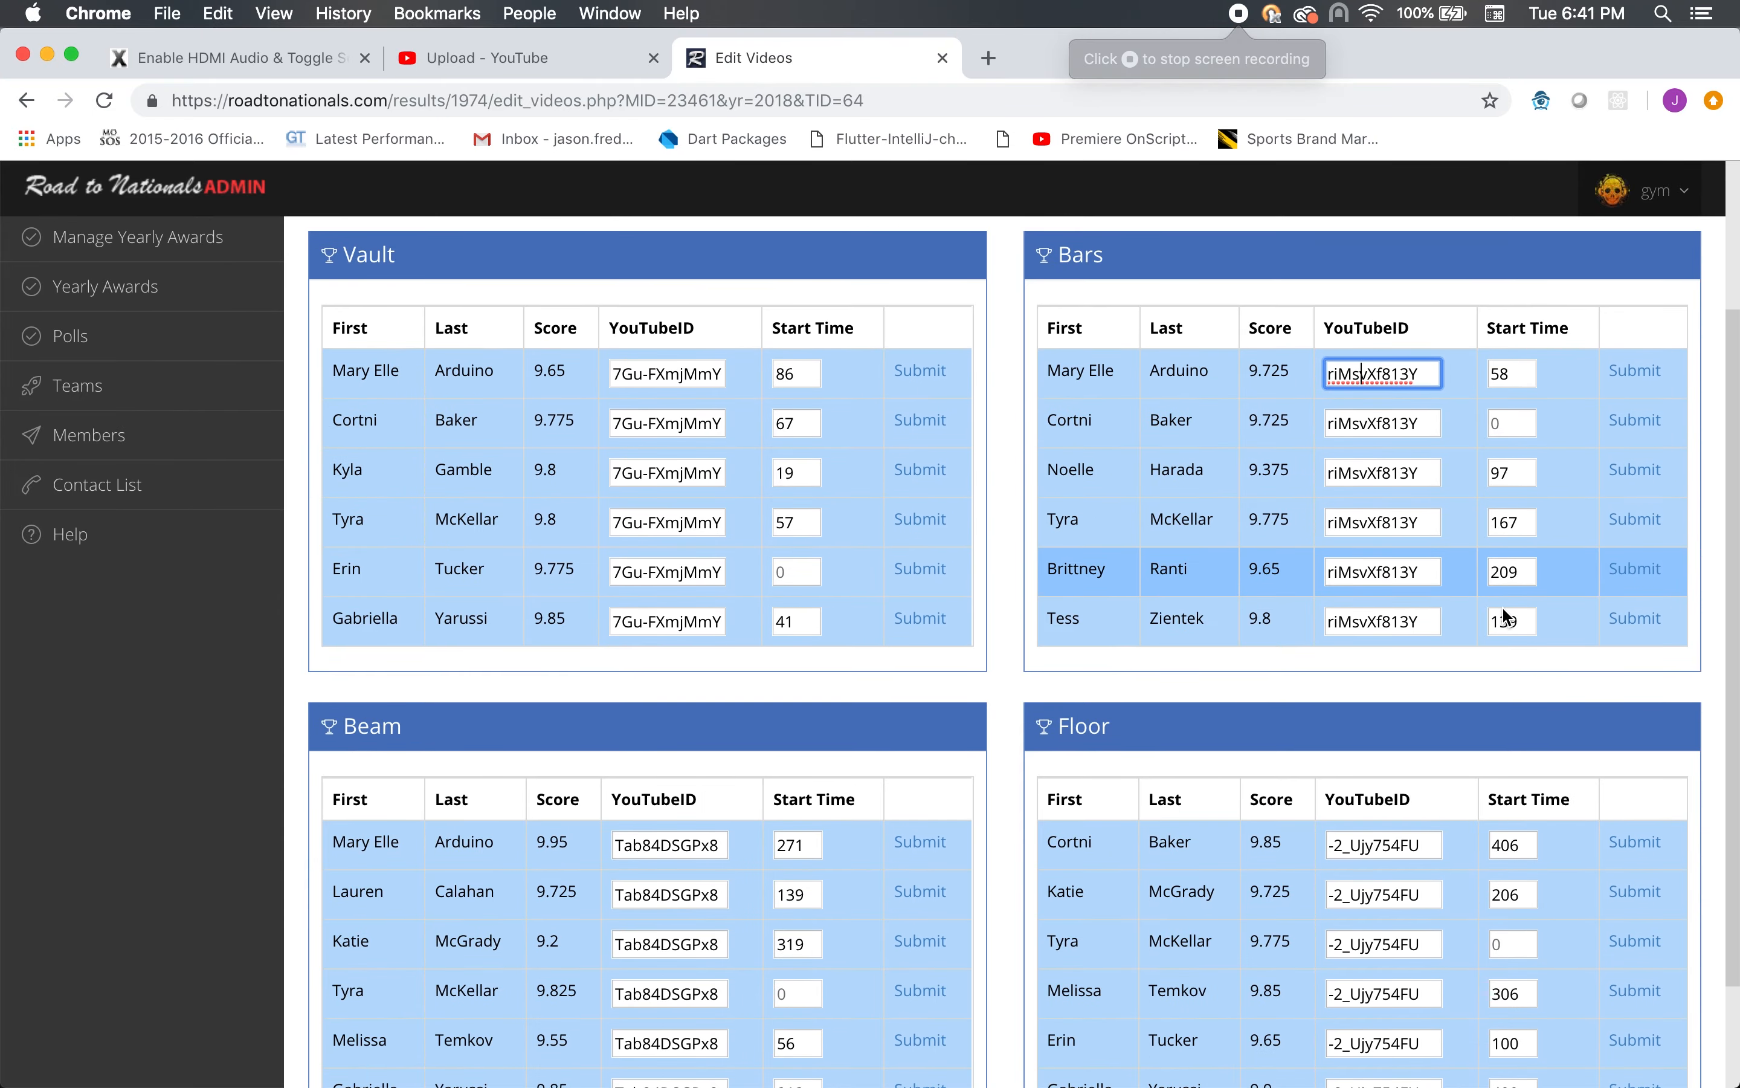
pyautogui.click(1415, 792)
pyautogui.click(1518, 794)
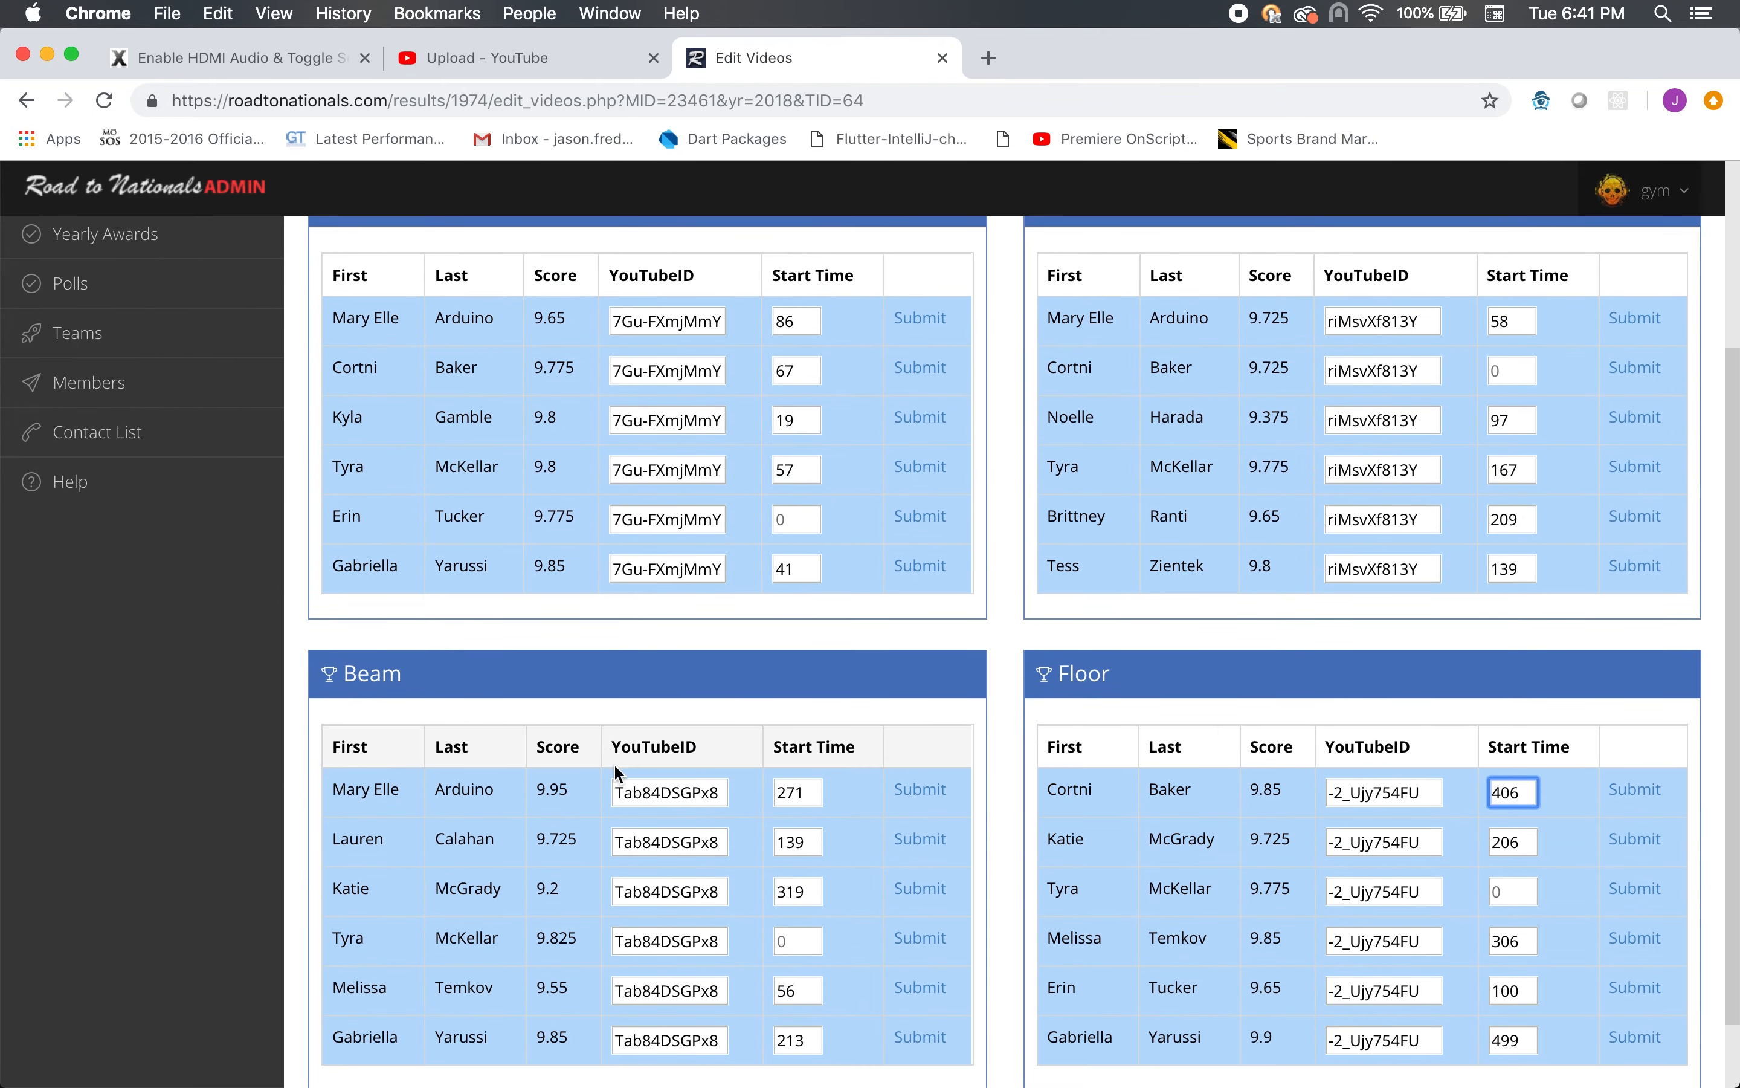
pyautogui.click(669, 792)
pyautogui.click(784, 795)
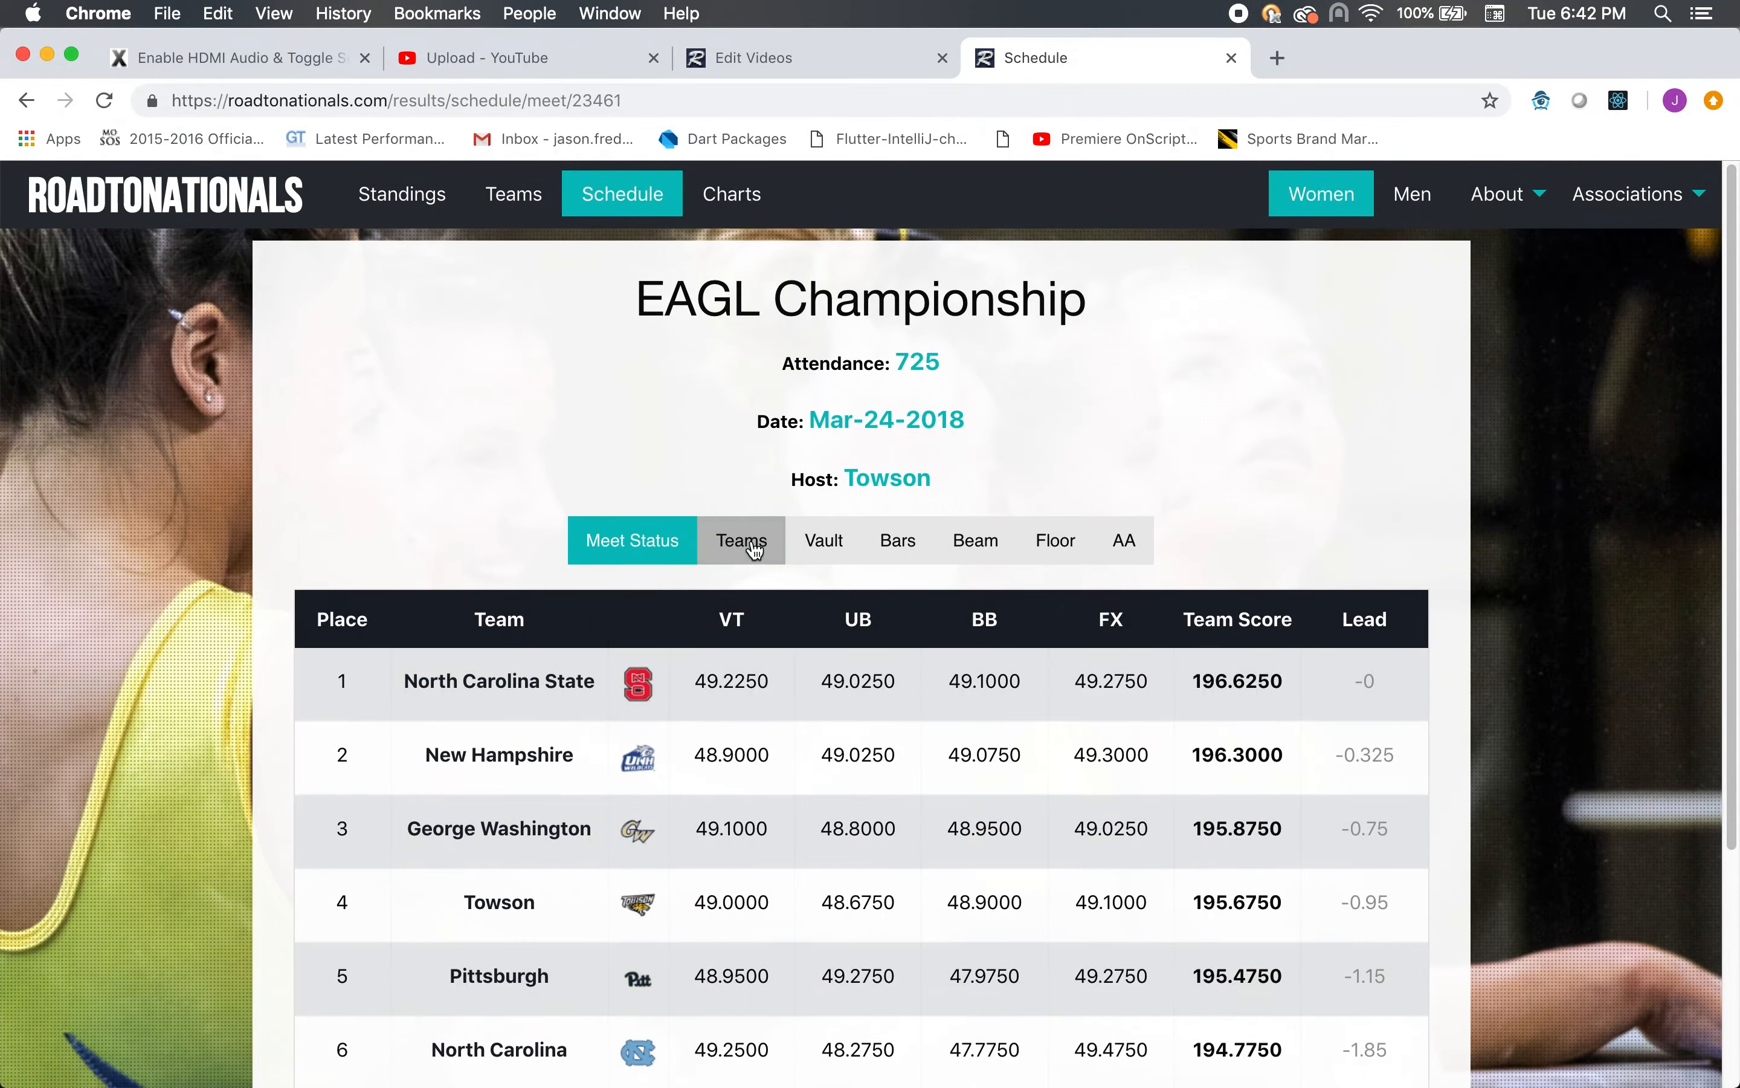
# Show Towson's team scores for the EAGL Championship and play the first listed gymnast's vault video
pyautogui.click(744, 545)
pyautogui.click(1007, 612)
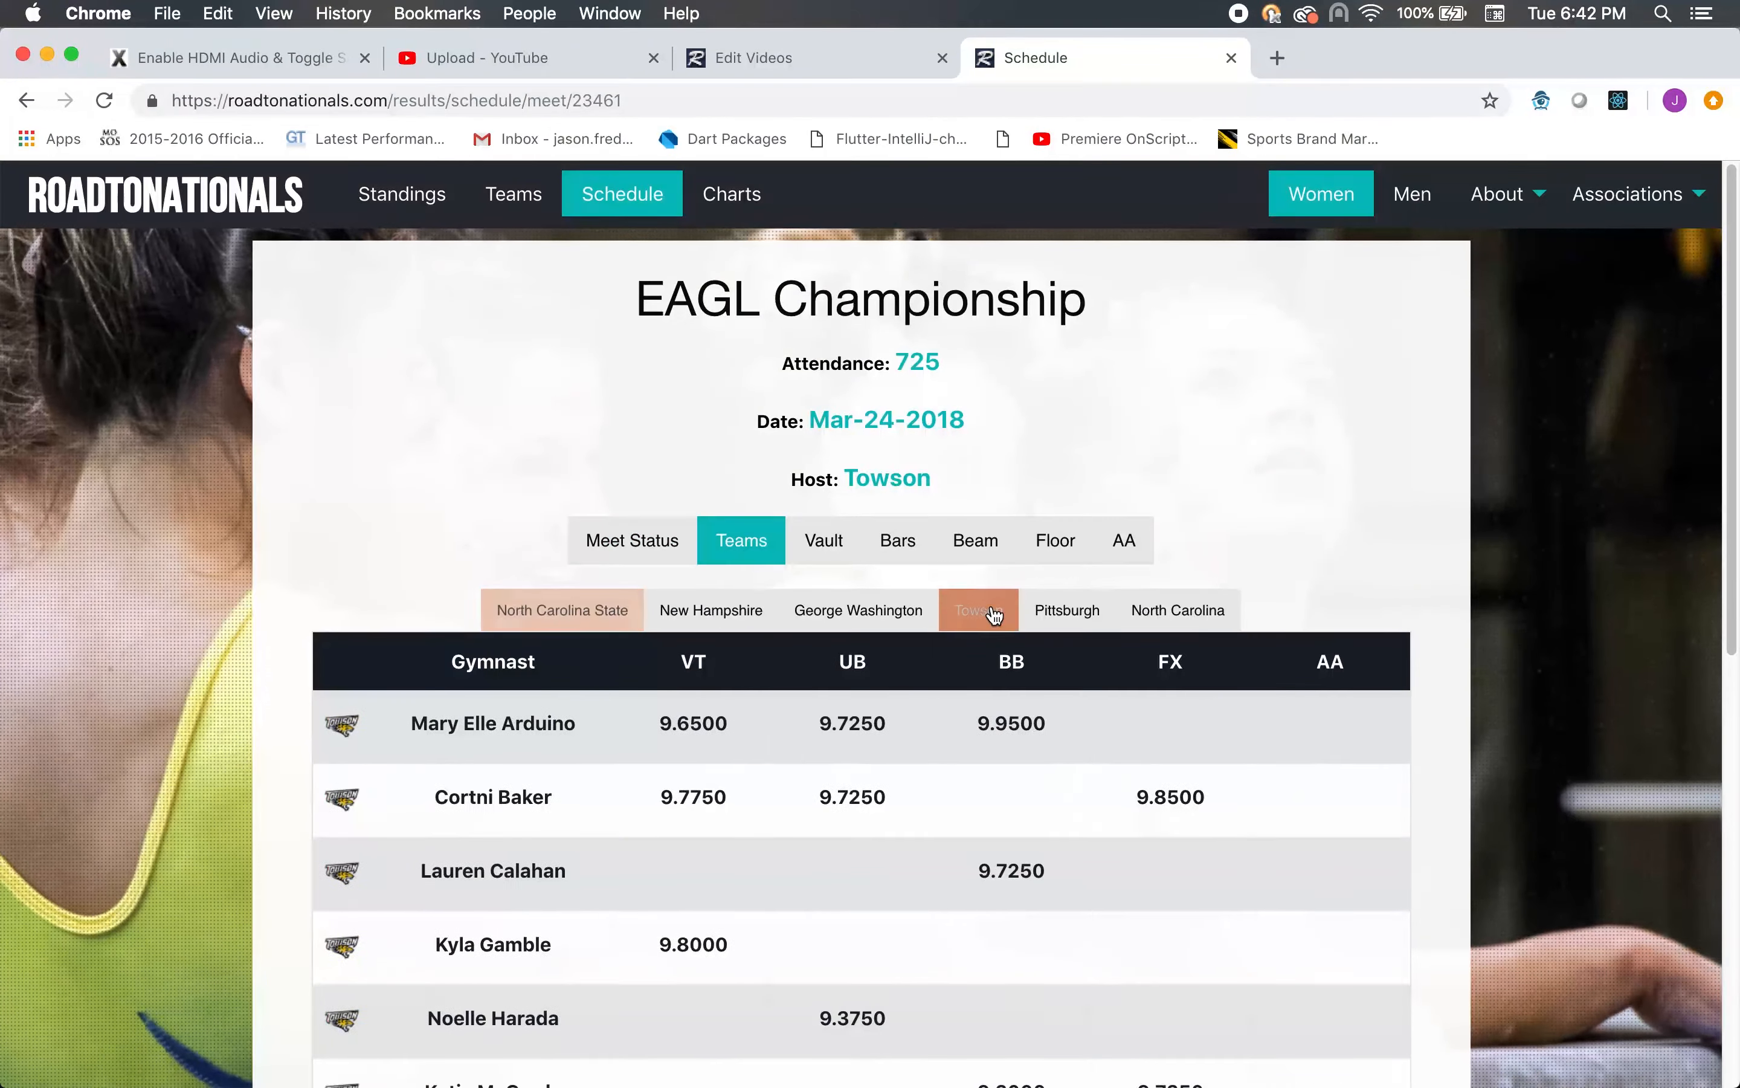
pyautogui.scroll(-3, 1182, 482)
pyautogui.click(714, 496)
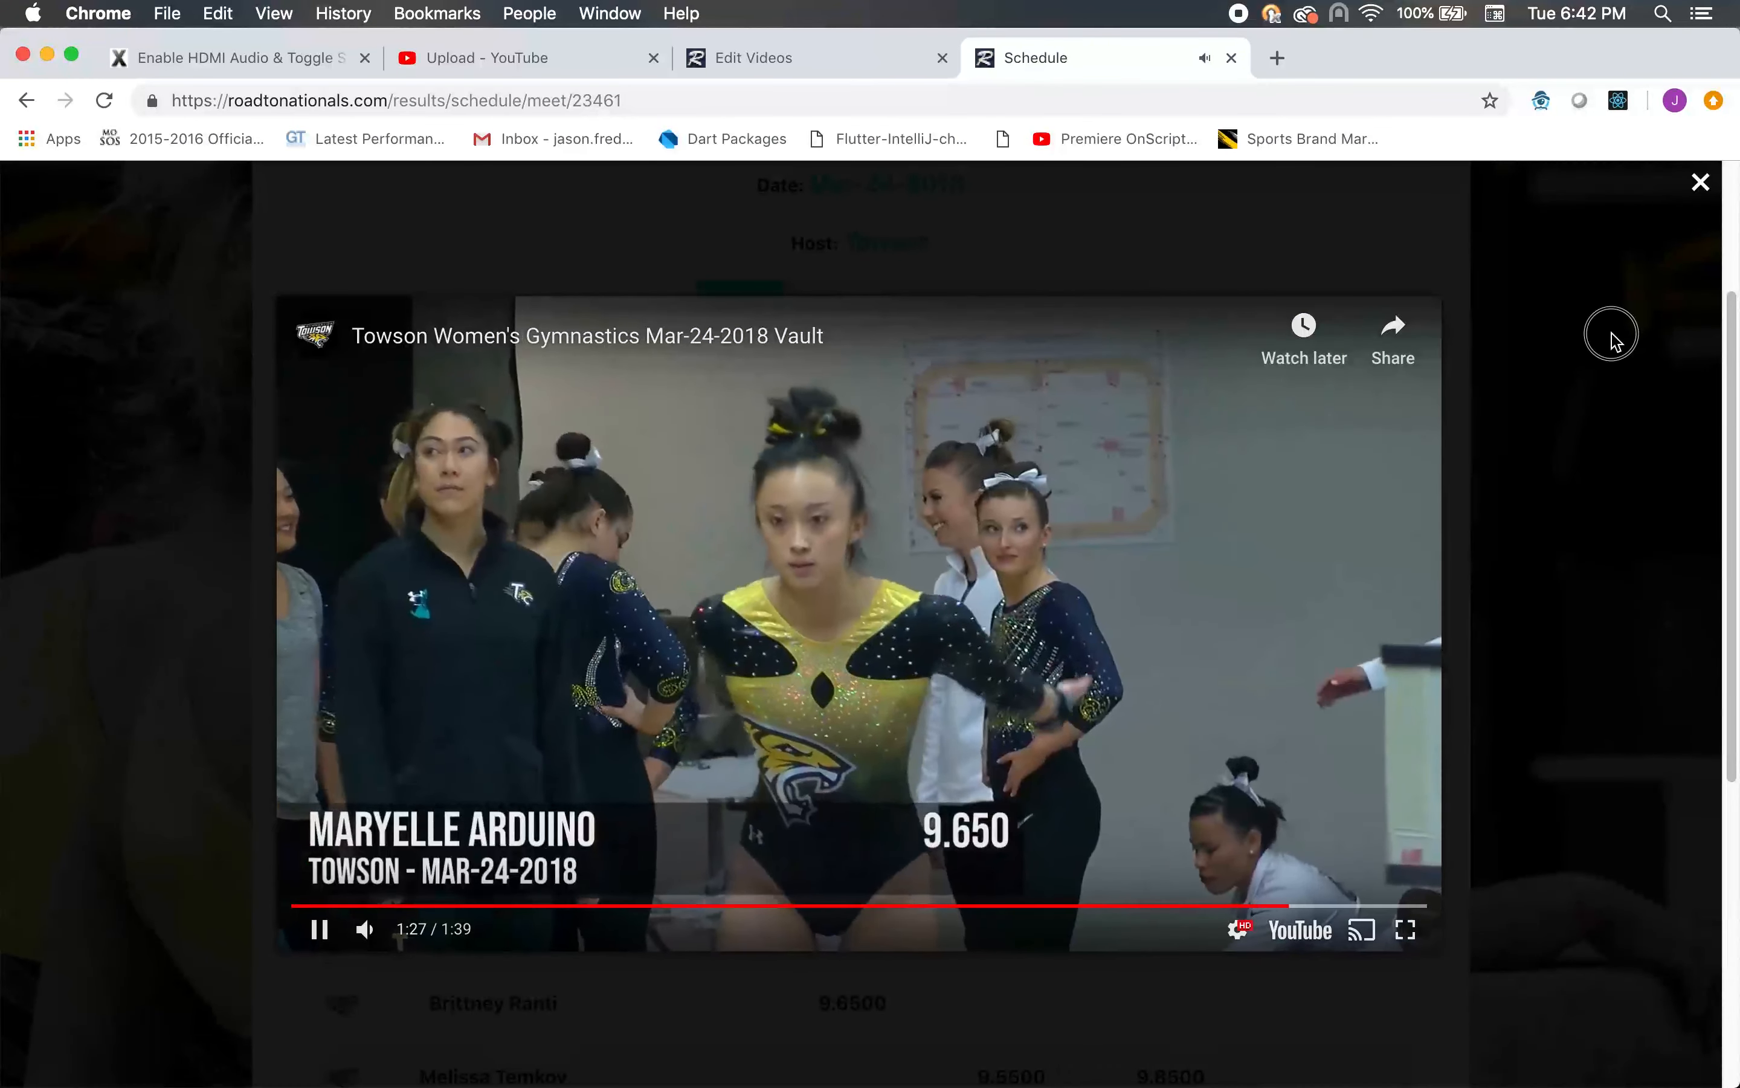
pyautogui.click(1612, 339)
# Play the first gymnast's bars and beam videos and the second gymnast's floor video from the Towson scores
pyautogui.click(967, 495)
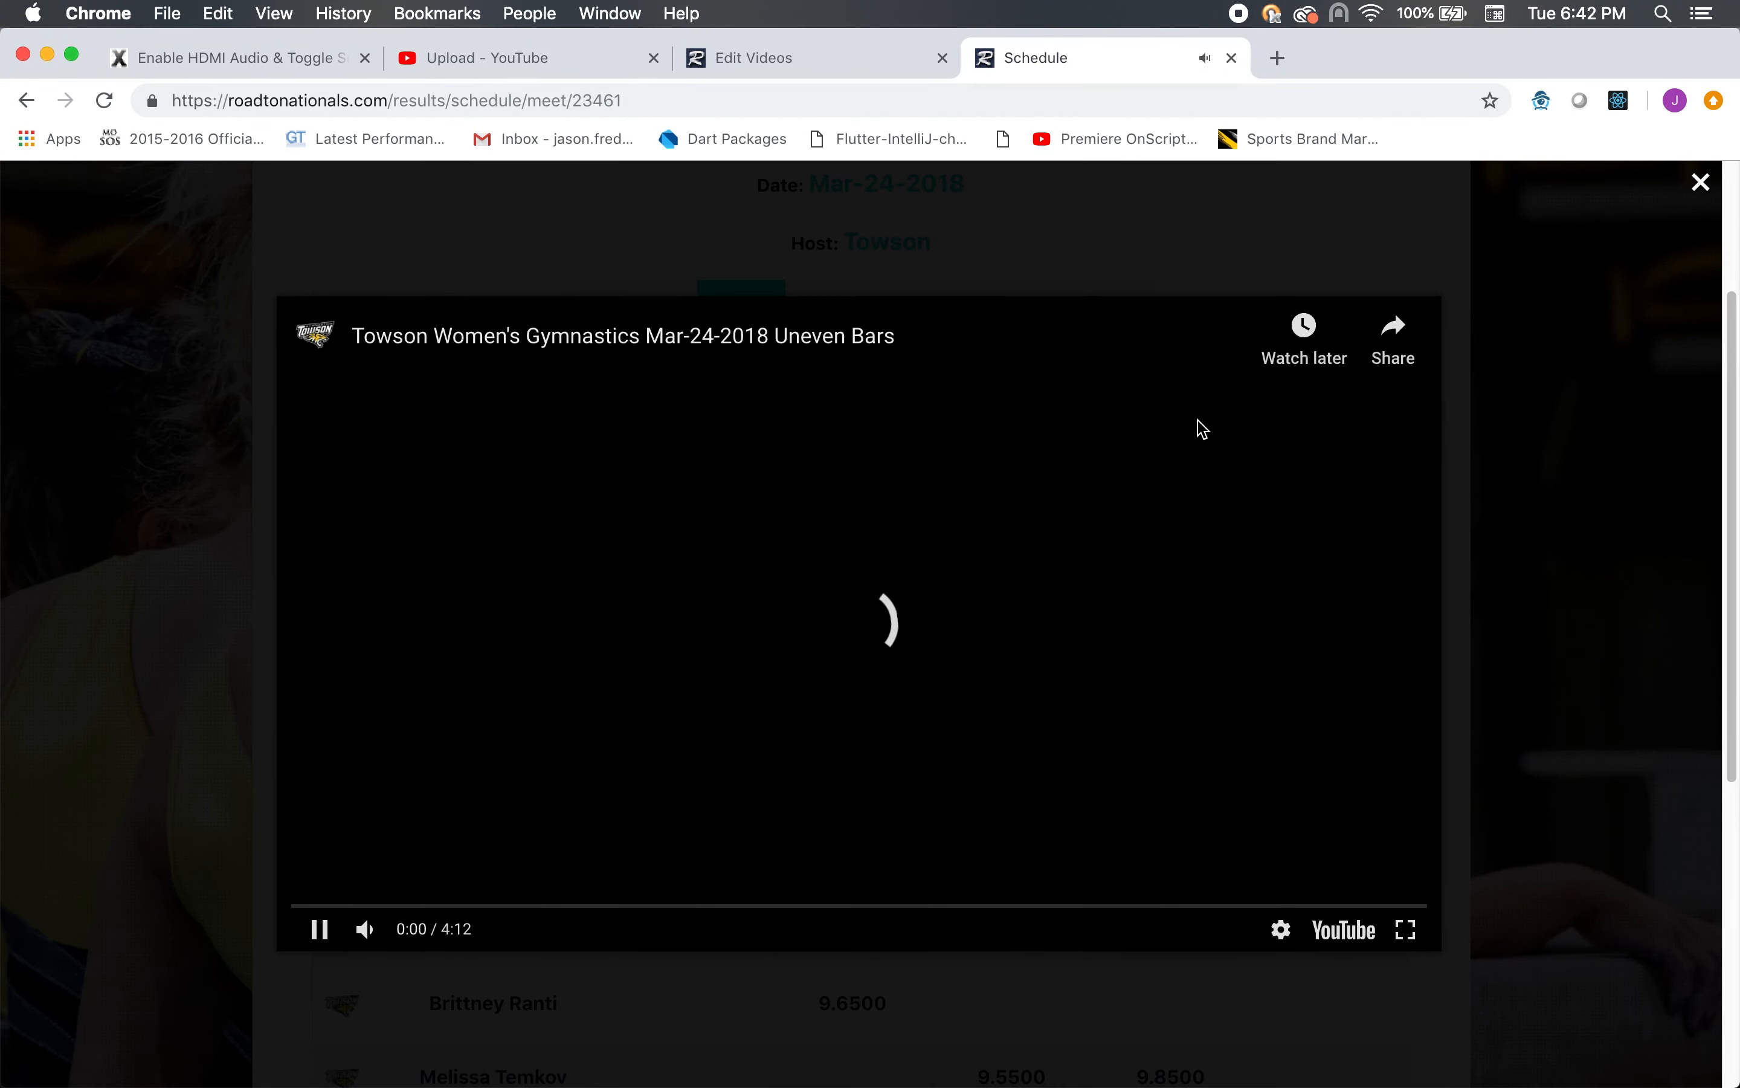
pyautogui.click(1637, 343)
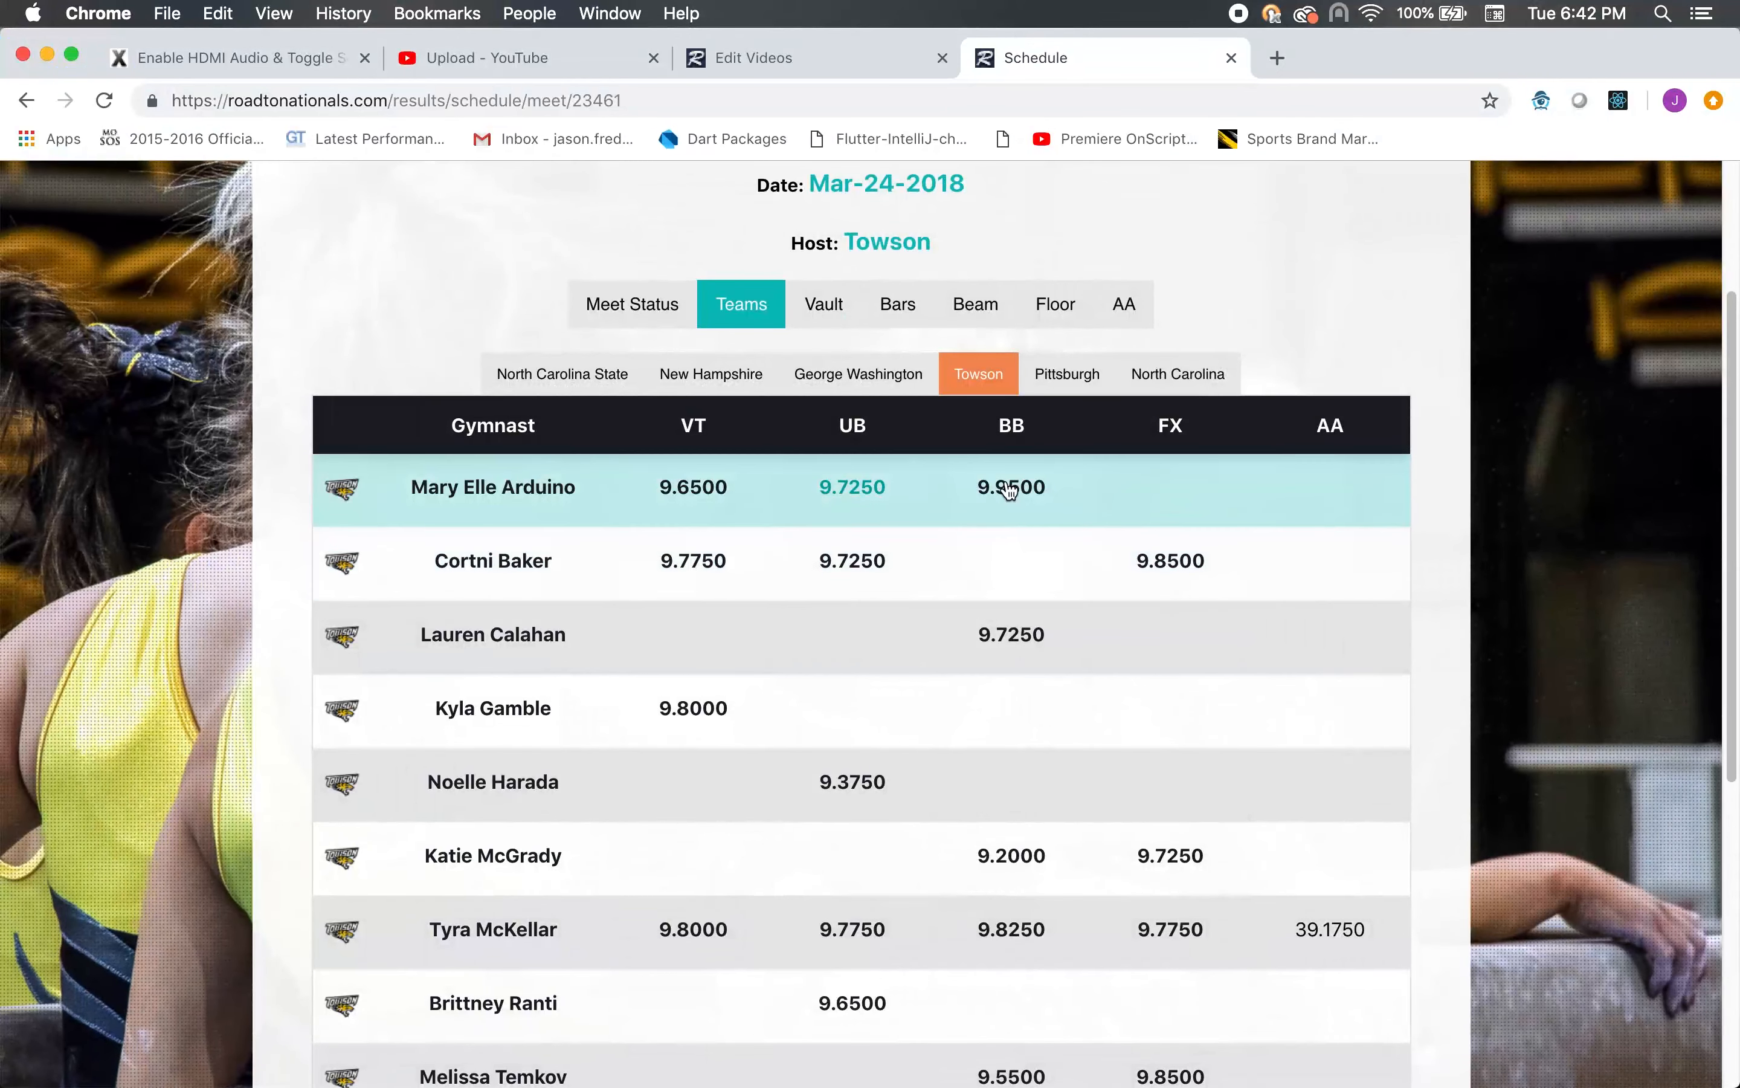
pyautogui.click(1011, 491)
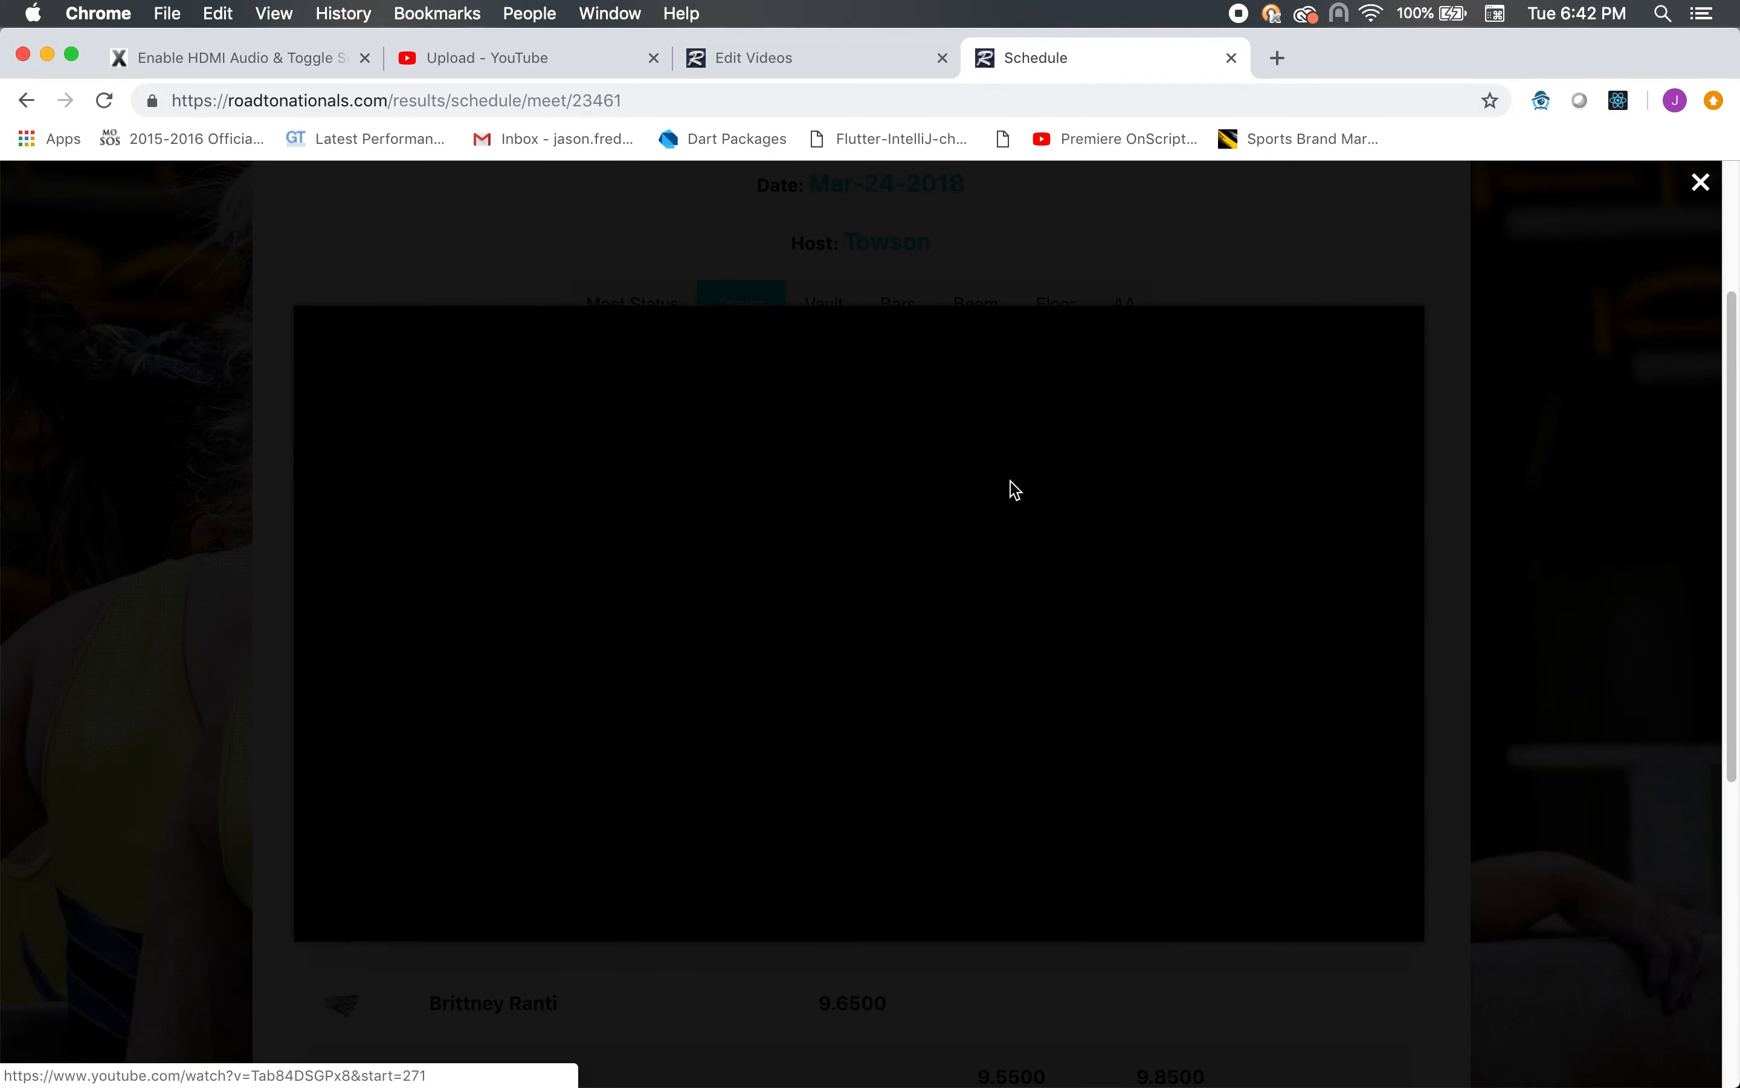
pyautogui.click(1577, 404)
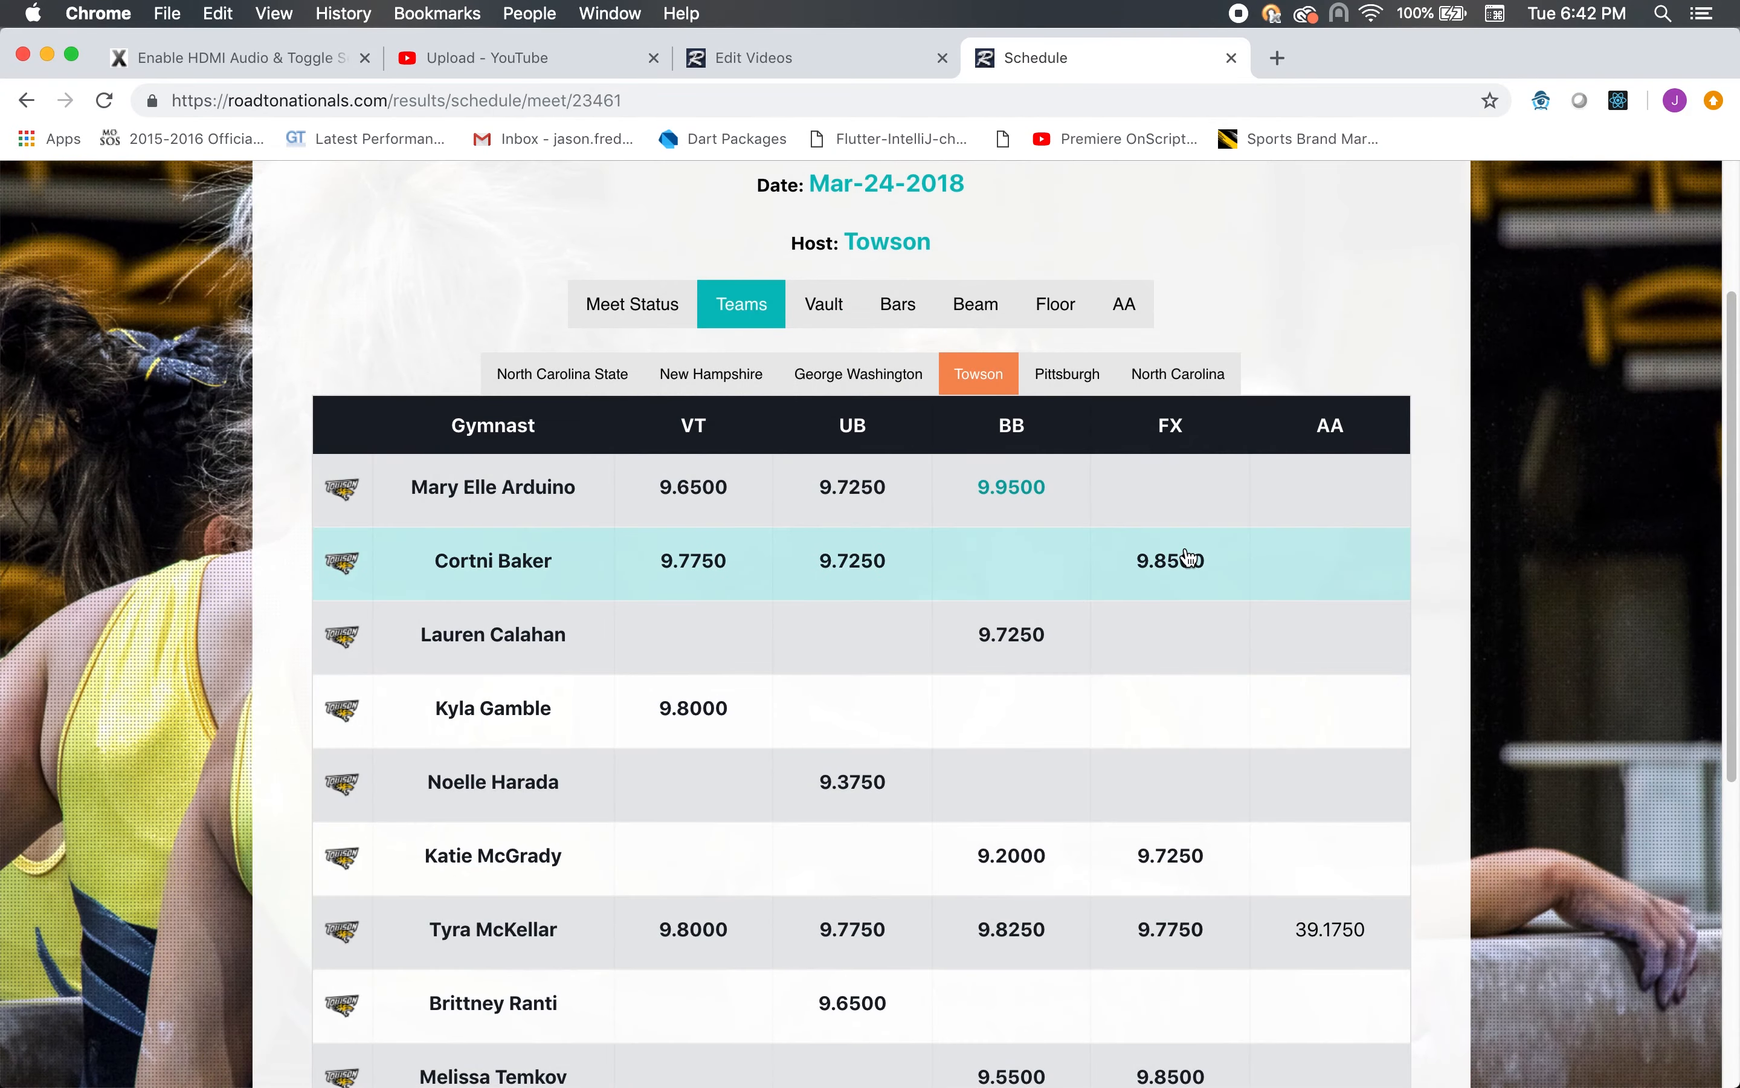
pyautogui.click(1154, 557)
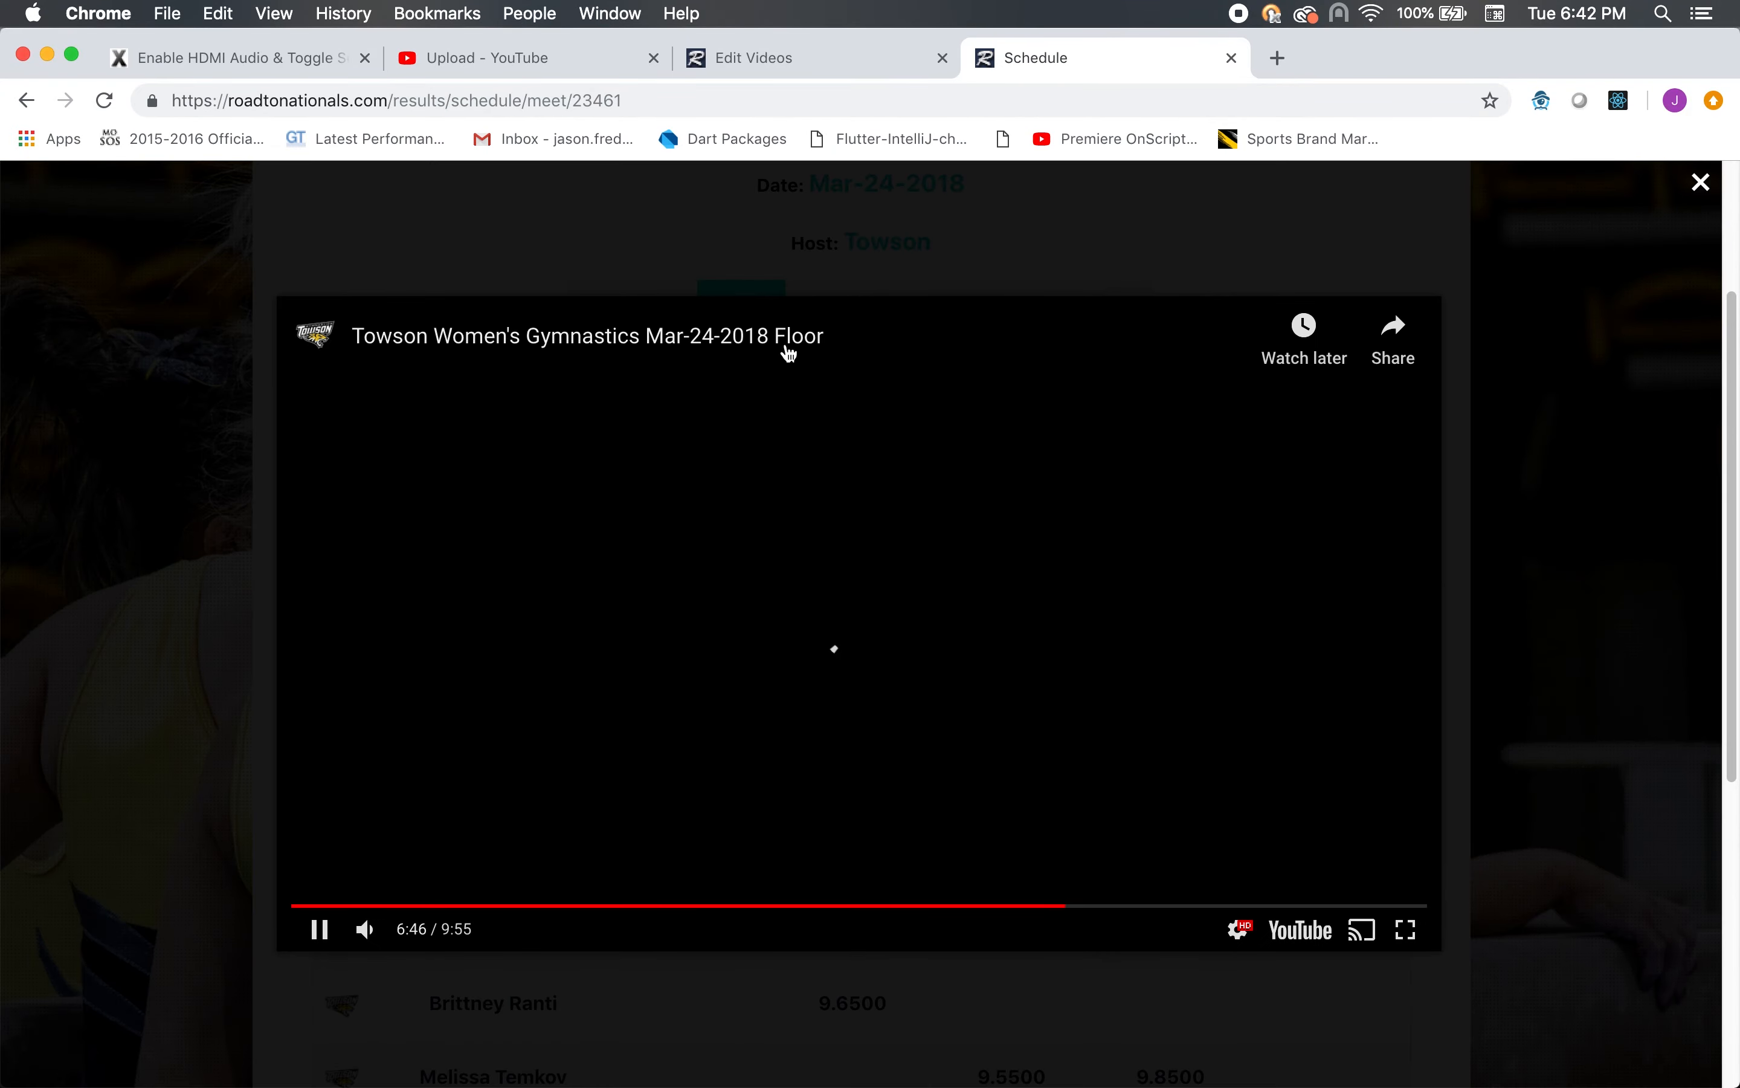